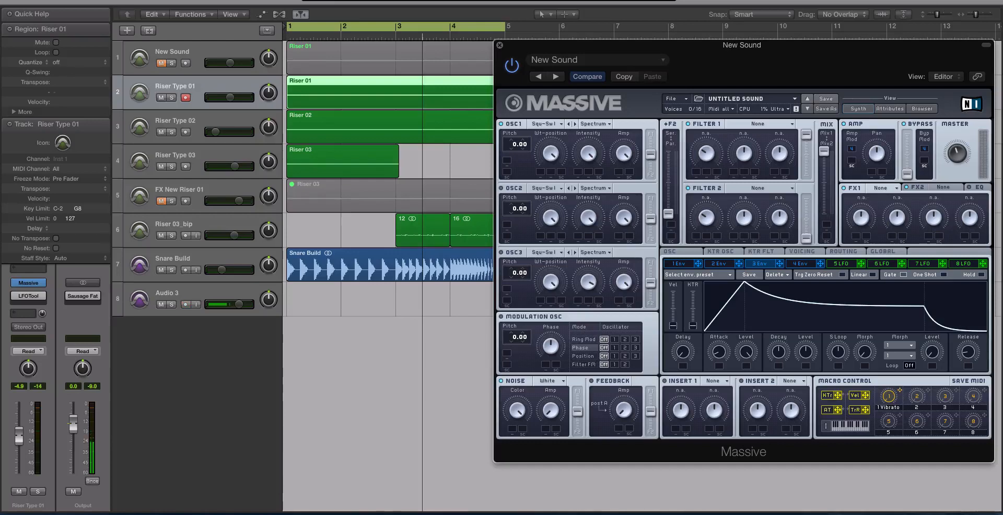
Play the arrangement and slightly lower the Snare Build track's volume
{"action": "left_click", "coordinate": [448, 152]}
{"action": "key", "text": "space"}
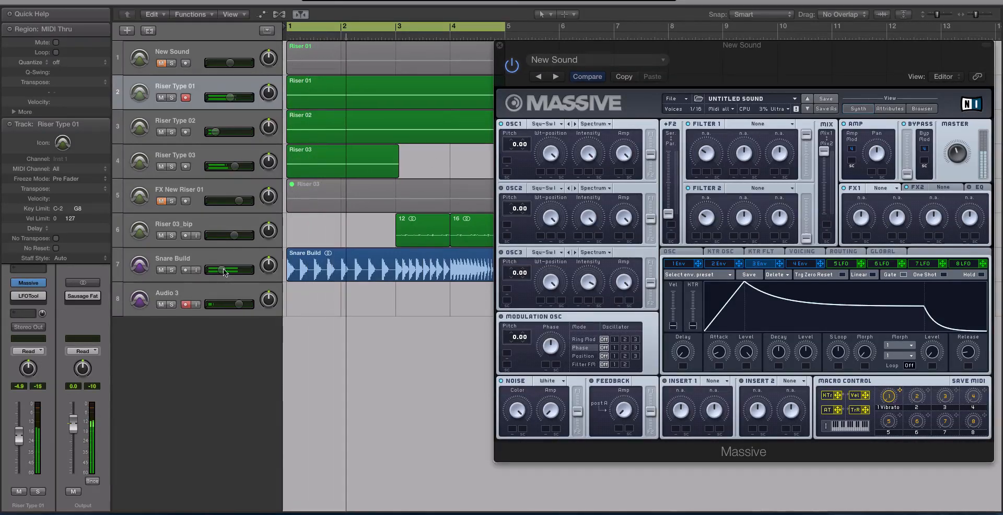
{"action": "left_click_drag", "start_coordinate": [222, 270], "coordinate": [220, 271]}
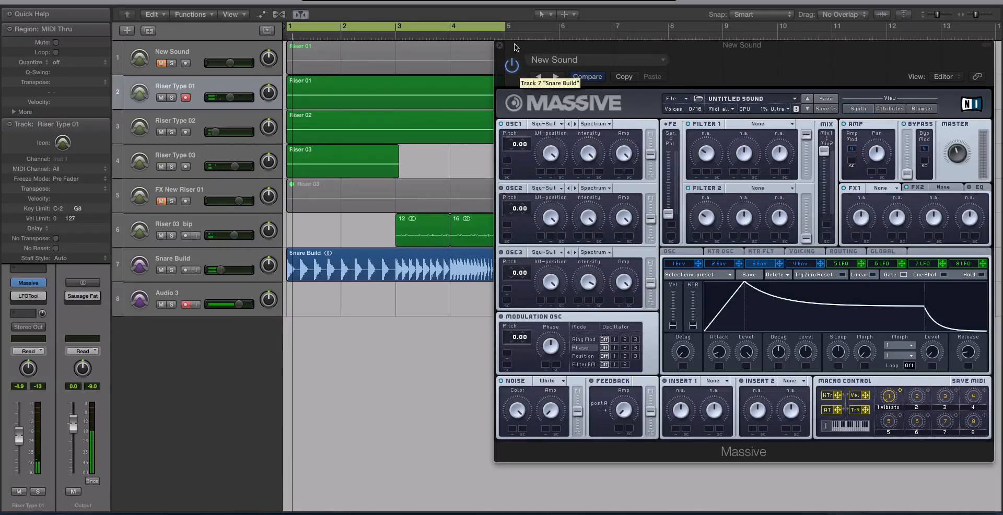
Move the Massive window clear of the regions and select the Riser 01, Riser 02 and Riser 03 regions
{"action": "left_click_drag", "start_coordinate": [514, 42], "coordinate": [575, 46]}
{"action": "left_click_drag", "start_coordinate": [506, 100], "coordinate": [384, 149]}
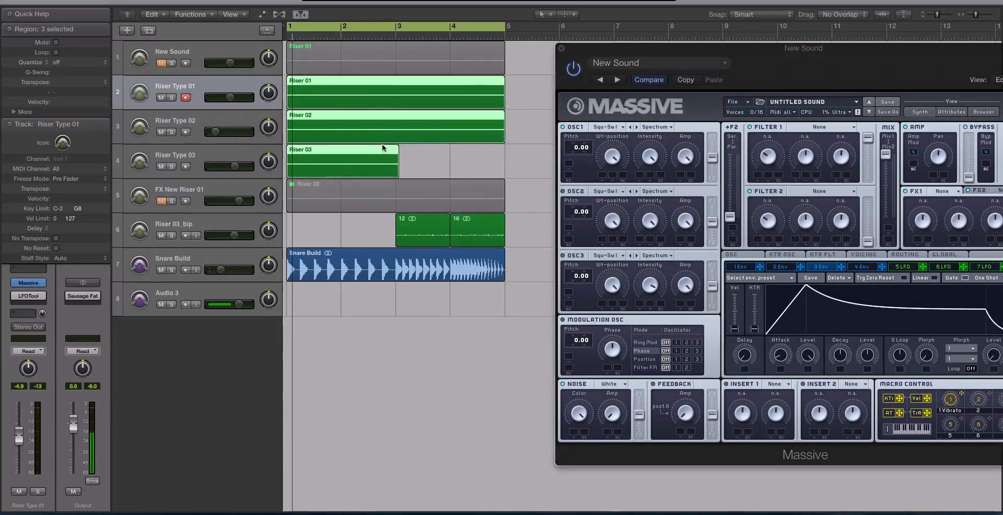
{"action": "left_click", "coordinate": [412, 173], "text": "ctrl+alt"}
{"action": "left_click_drag", "start_coordinate": [346, 265], "coordinate": [329, 234]}
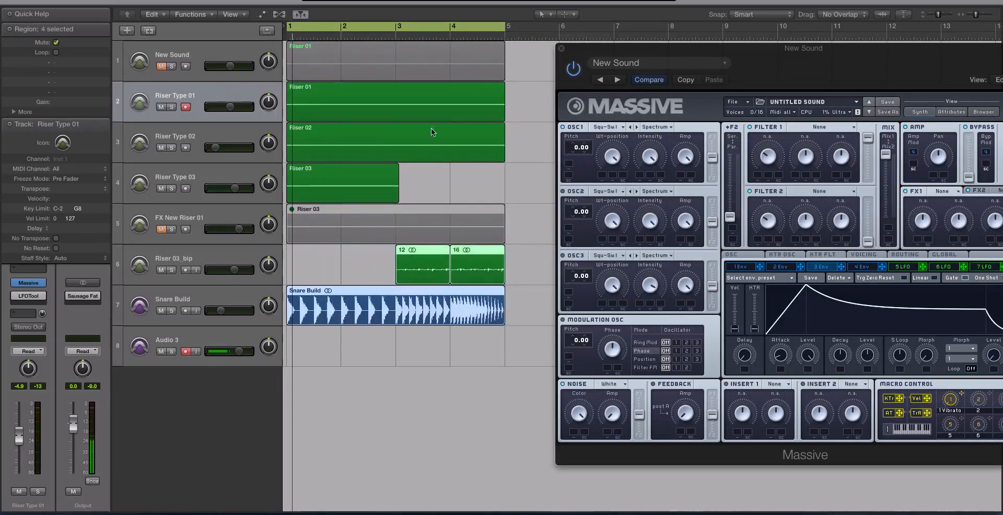
{"action": "left_click_drag", "start_coordinate": [523, 95], "coordinate": [319, 202]}
{"action": "scroll", "coordinate": [369, 199], "scroll_direction": "up", "scroll_amount": 2}
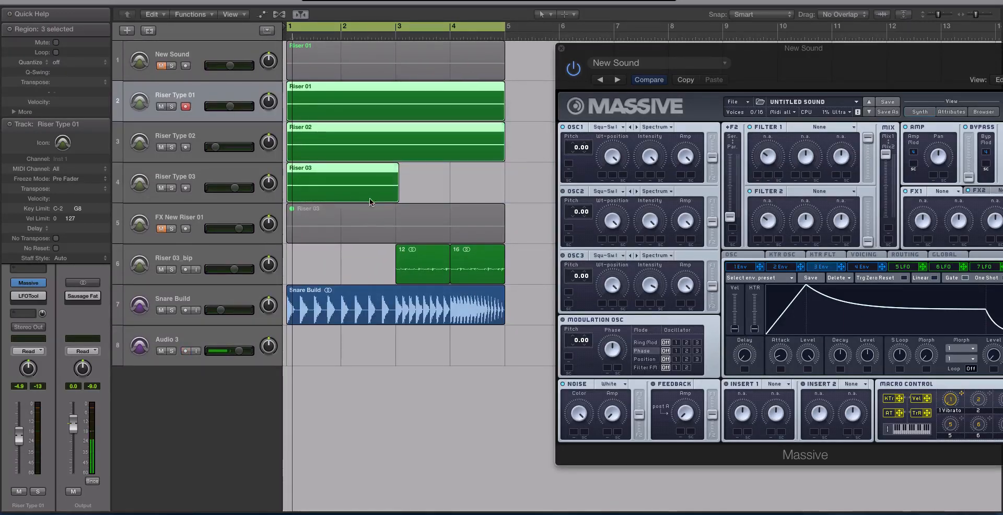
Audition the Riser 01 region in solo, followed by the Riser 02 region
{"action": "left_click", "coordinate": [428, 196]}
{"action": "left_click", "coordinate": [320, 121]}
{"action": "key", "text": "ctrl+s"}
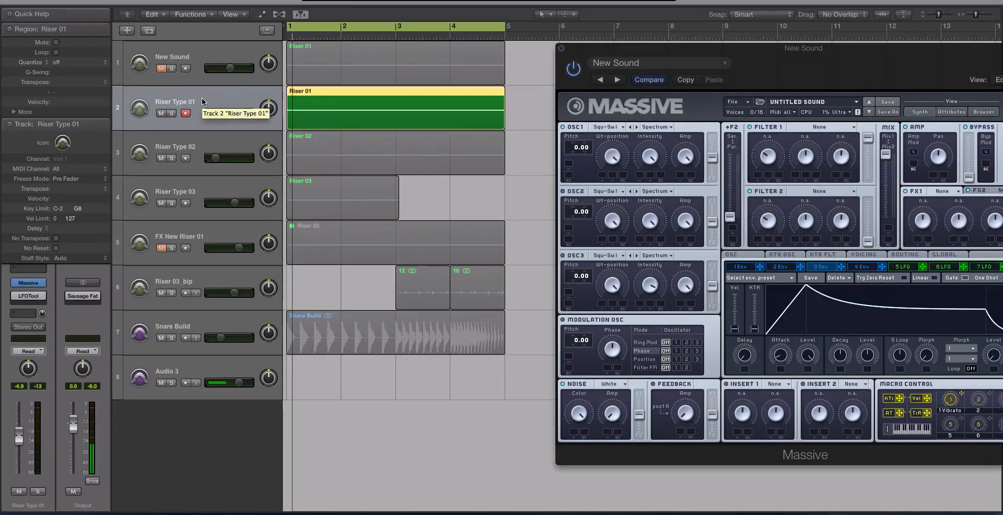
{"action": "key", "text": "space"}
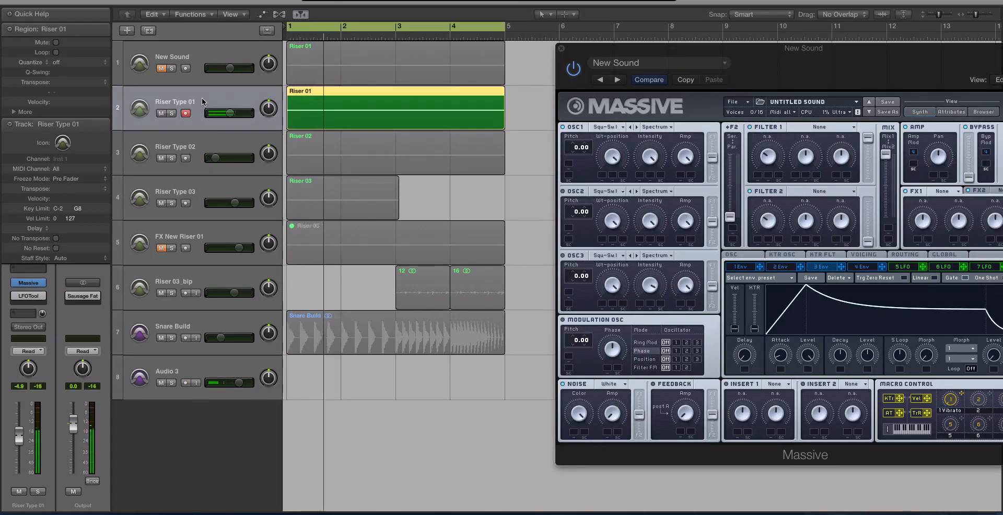
{"action": "left_click", "coordinate": [196, 140]}
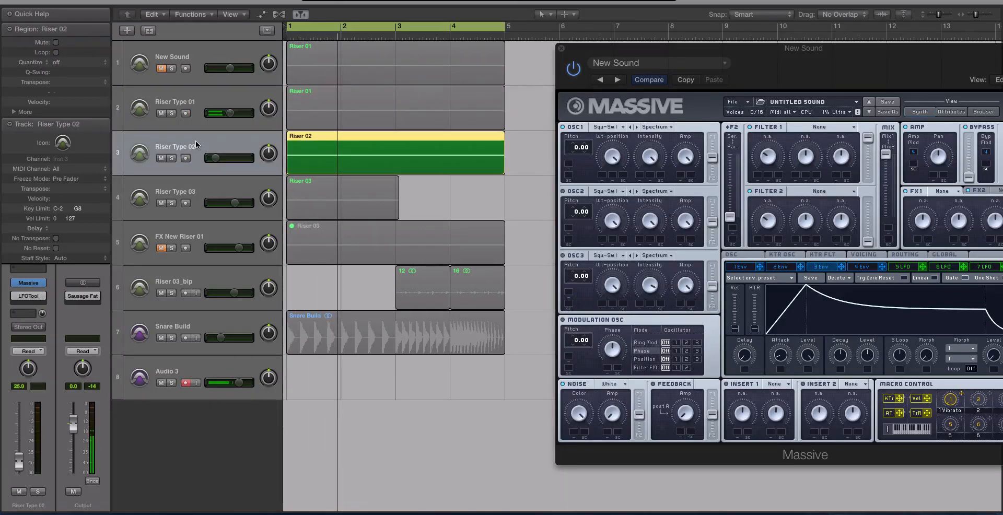
{"action": "key", "text": "space"}
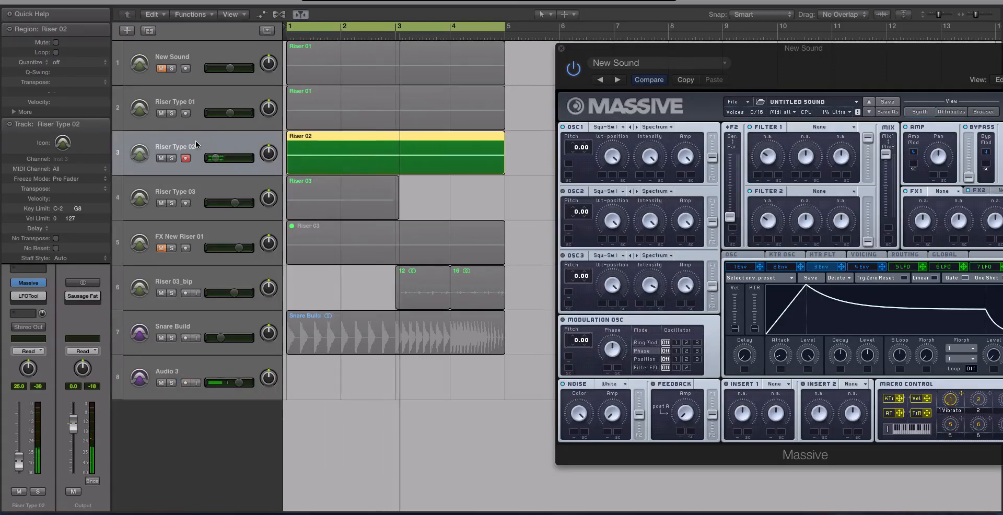
Audition Riser 03 in solo with the two Riser 03_bip regions, followed by the three riser regions together
{"action": "left_click", "coordinate": [189, 187]}
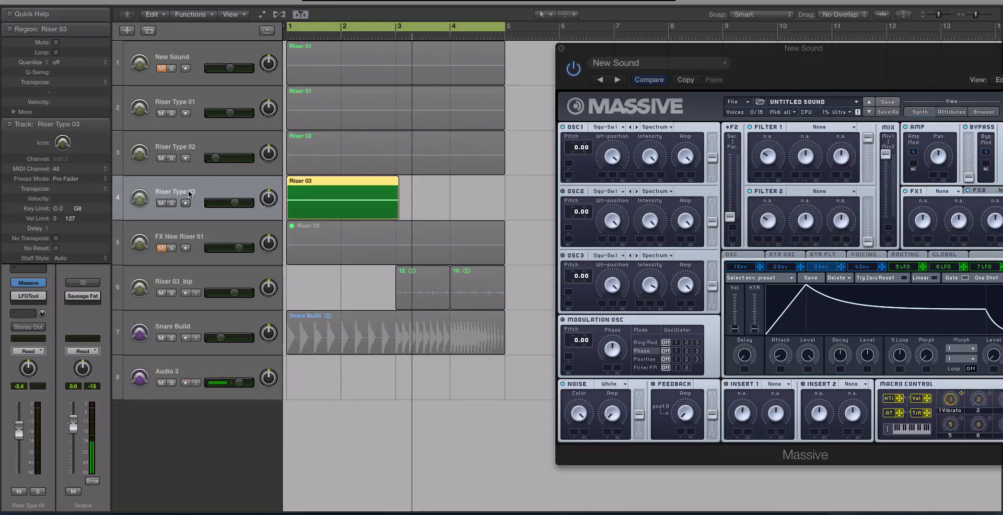
{"action": "key", "text": "space"}
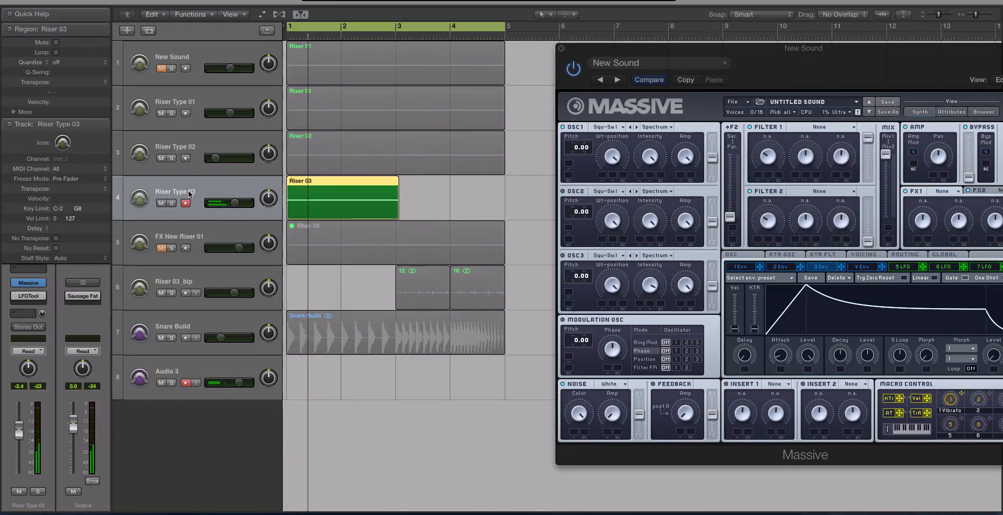
{"action": "left_click", "coordinate": [437, 291], "text": "shift"}
{"action": "left_click", "coordinate": [457, 293], "text": "shift"}
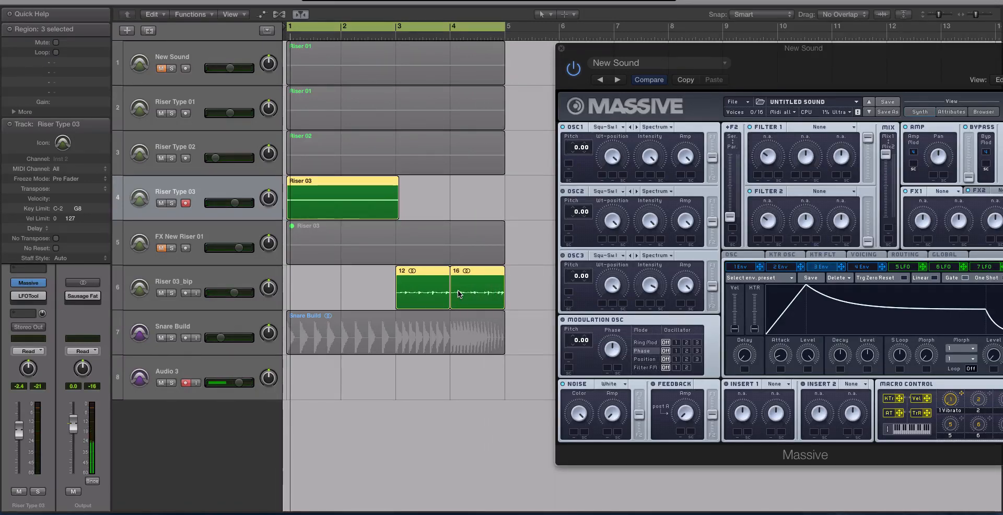
{"action": "left_click_drag", "start_coordinate": [525, 98], "coordinate": [358, 190]}
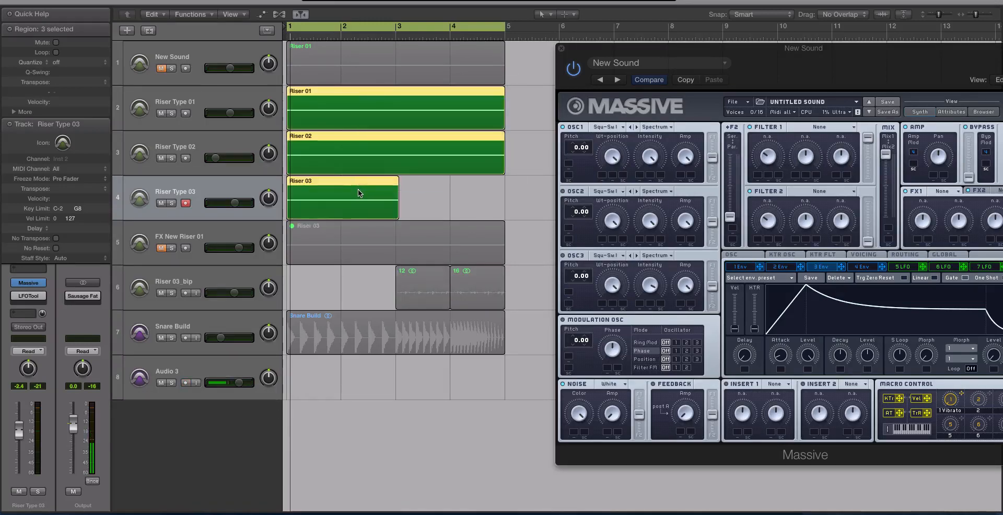
{"action": "key", "text": "space"}
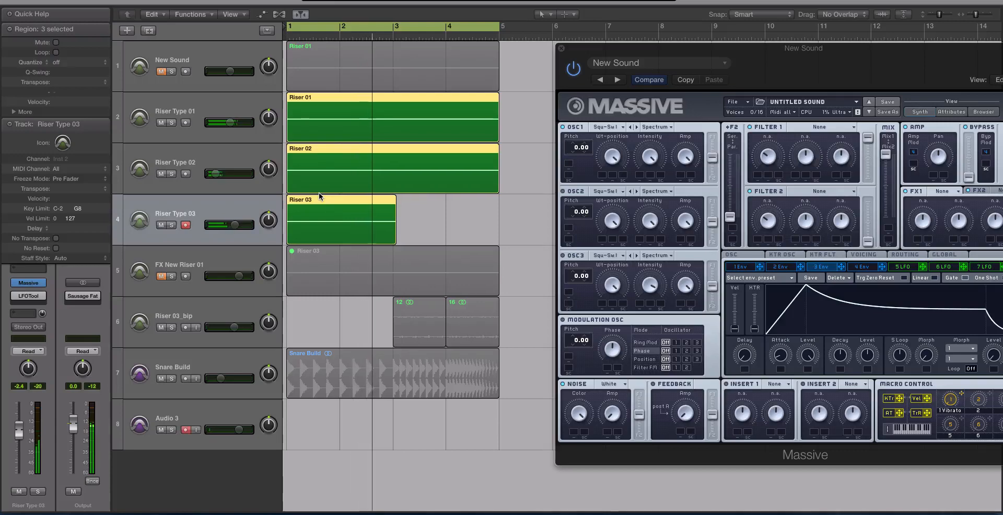
Lower the Riser Type 01 track's volume slightly and set the Riser Type 02 track's volume to -23.0 dB
{"action": "left_click", "coordinate": [214, 105]}
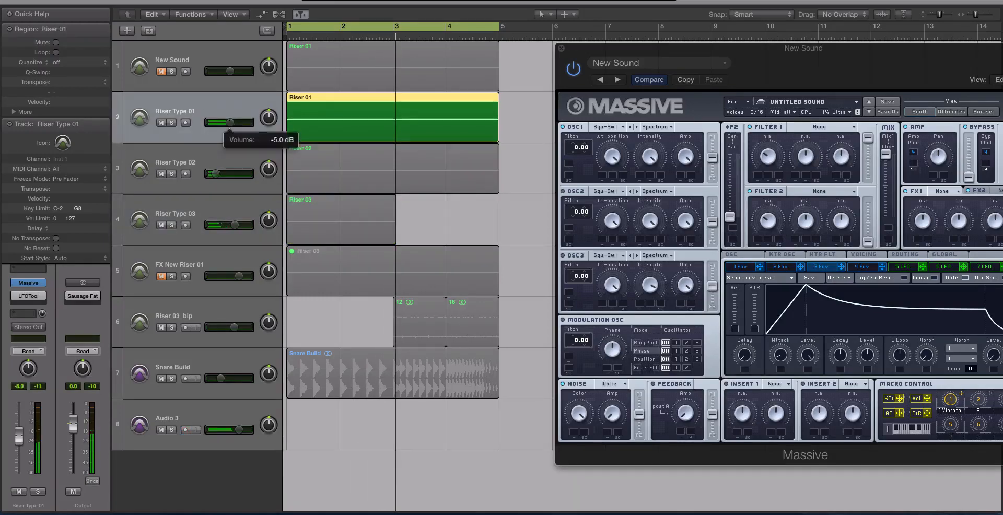
{"action": "left_click", "coordinate": [239, 169]}
{"action": "left_click_drag", "start_coordinate": [218, 172], "coordinate": [219, 171]}
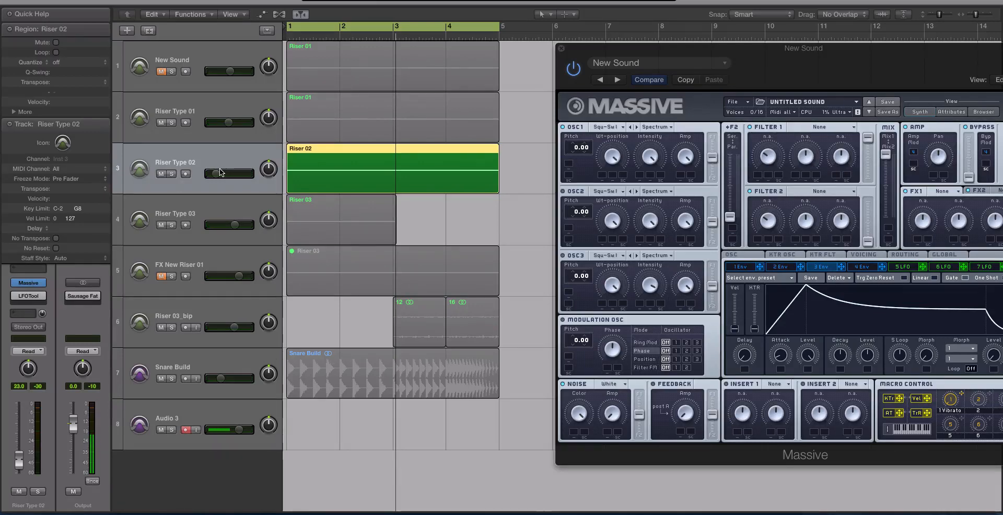
Select the Riser Type 03 track and turn off solo mode for the arrangement
{"action": "left_click", "coordinate": [212, 219]}
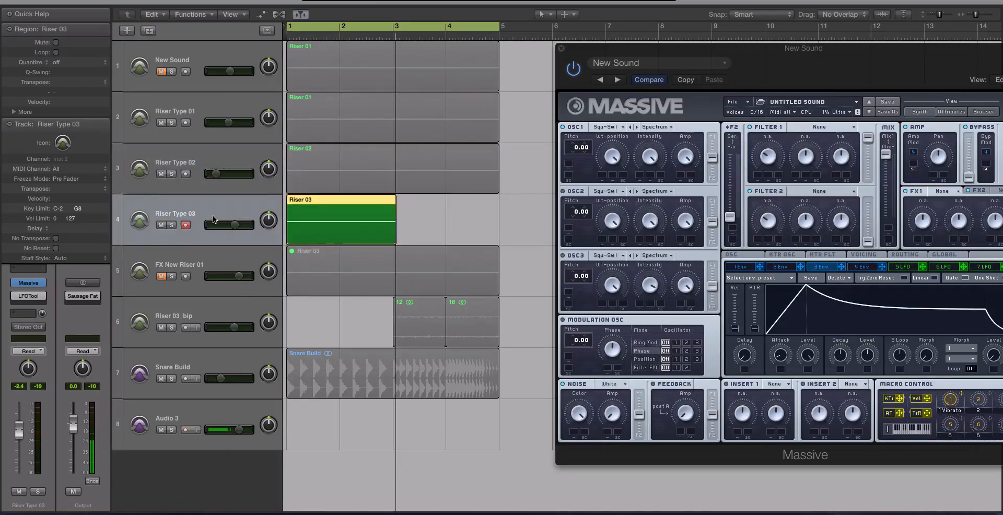
{"action": "key", "text": "ctrl+s"}
{"action": "scroll", "coordinate": [361, 157], "scroll_direction": "down", "scroll_amount": 4}
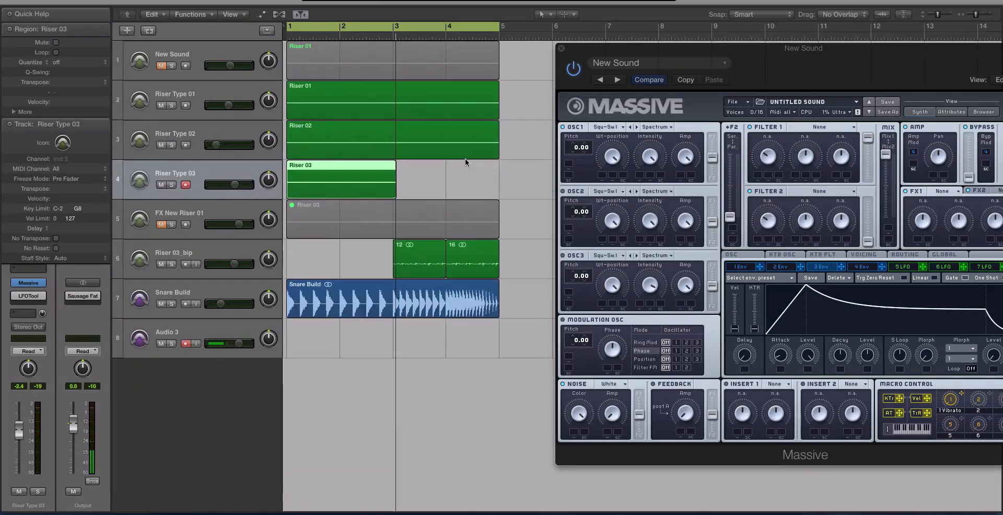
{"action": "left_click", "coordinate": [391, 291]}
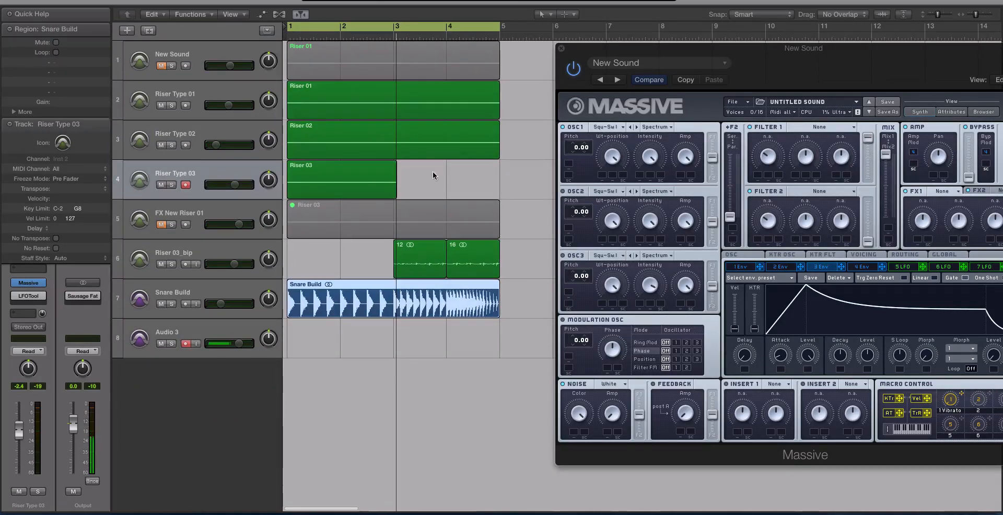
{"action": "left_click_drag", "start_coordinate": [512, 86], "coordinate": [369, 175]}
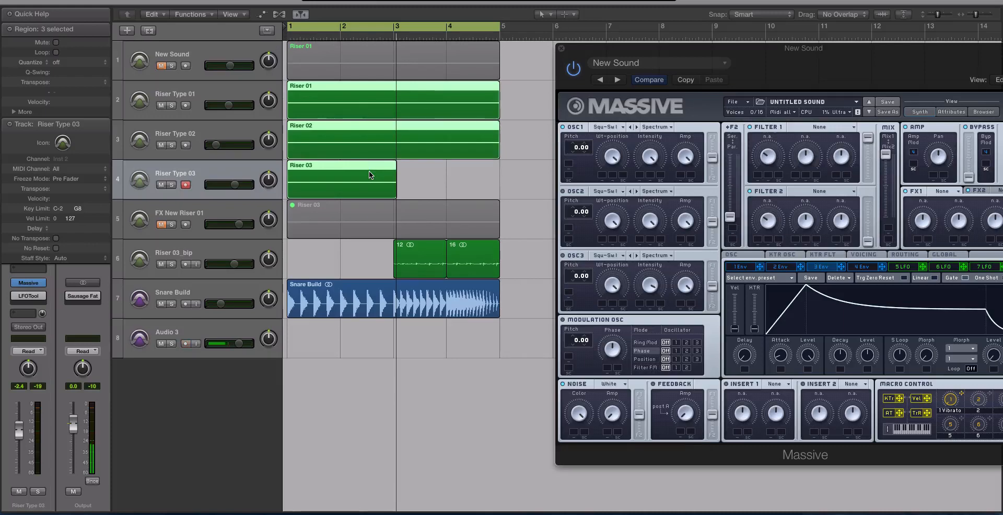
{"action": "left_click", "coordinate": [204, 166]}
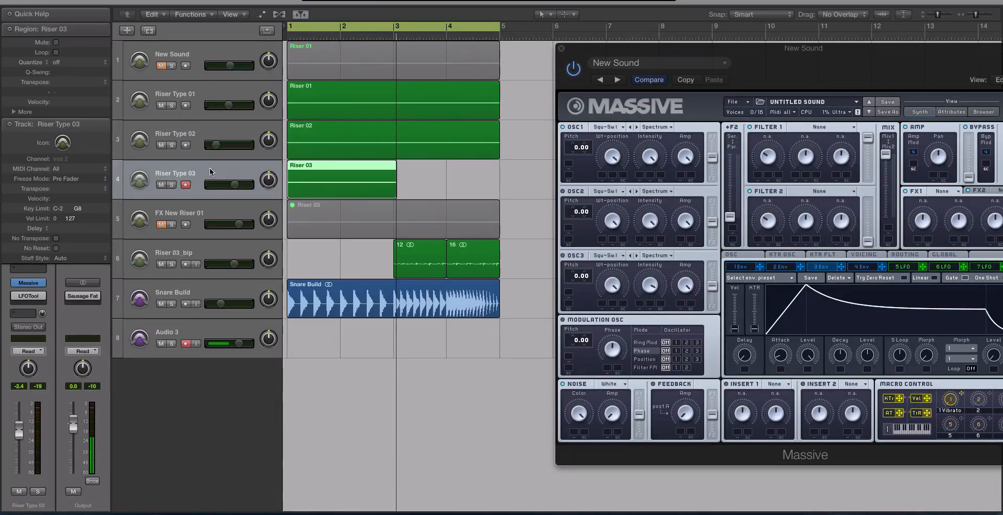
{"action": "left_click", "coordinate": [210, 129]}
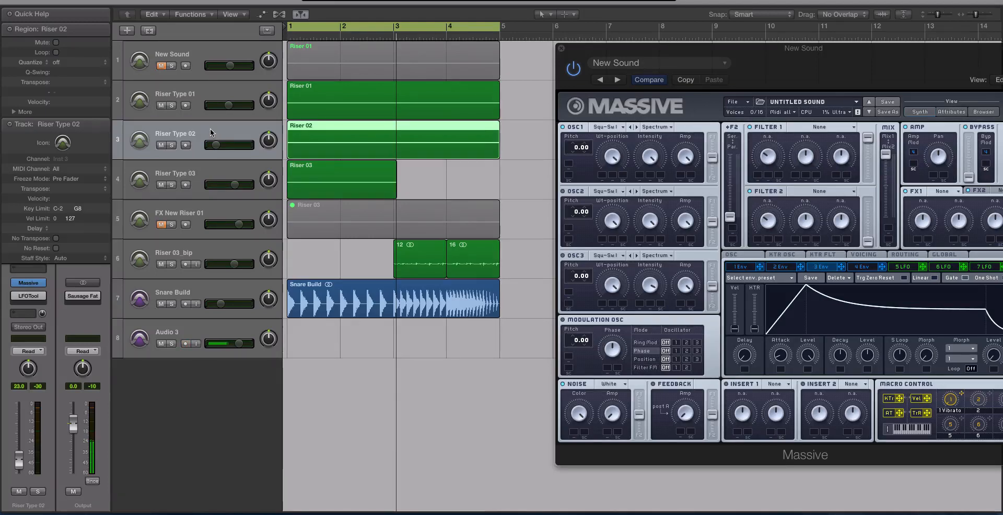
Close the Massive window, mute the Riser Type 01, 02 and 03 tracks, and unmute the New Sound track
{"action": "scroll", "coordinate": [210, 132], "scroll_direction": "left", "scroll_amount": 1}
{"action": "left_click", "coordinate": [561, 48]}
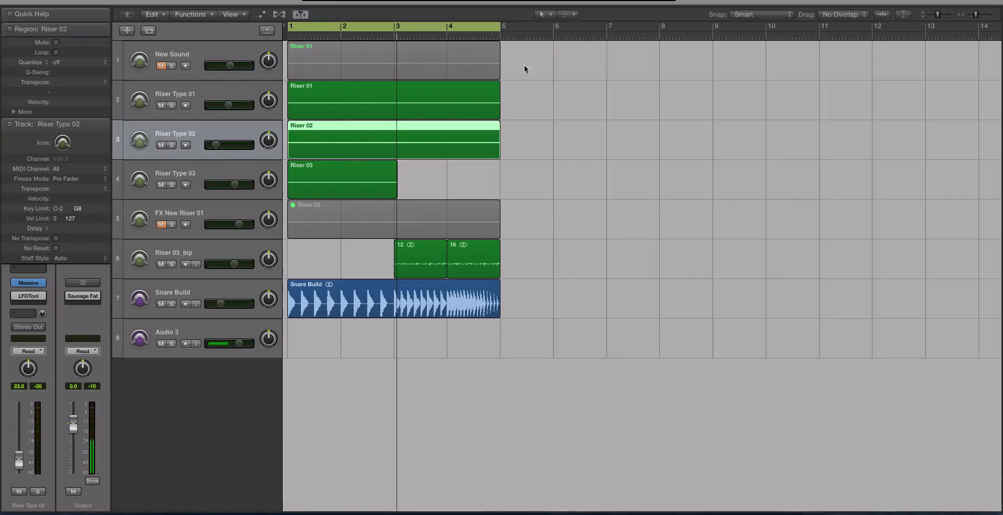
{"action": "left_click", "coordinate": [193, 90]}
{"action": "left_click", "coordinate": [198, 51]}
{"action": "left_click_drag", "start_coordinate": [161, 105], "coordinate": [161, 185]}
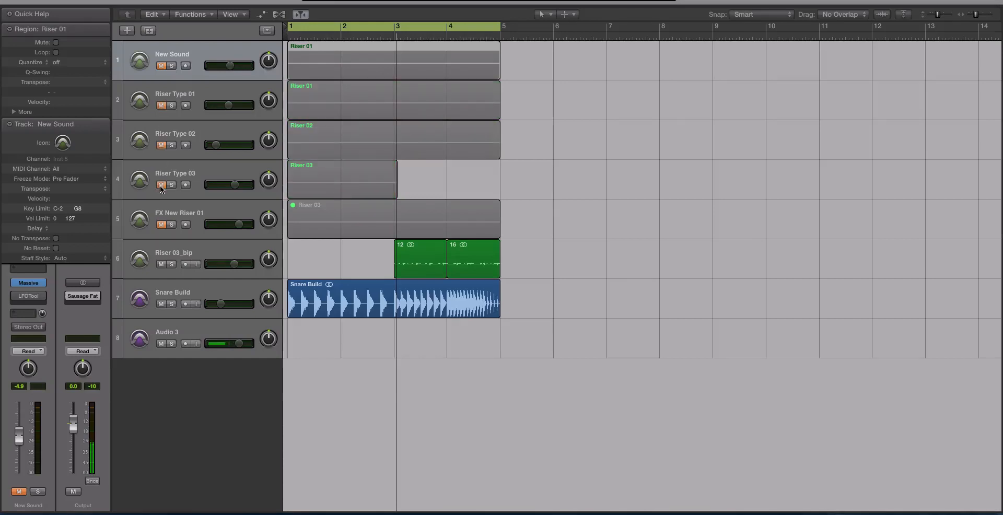
{"action": "left_click", "coordinate": [160, 65]}
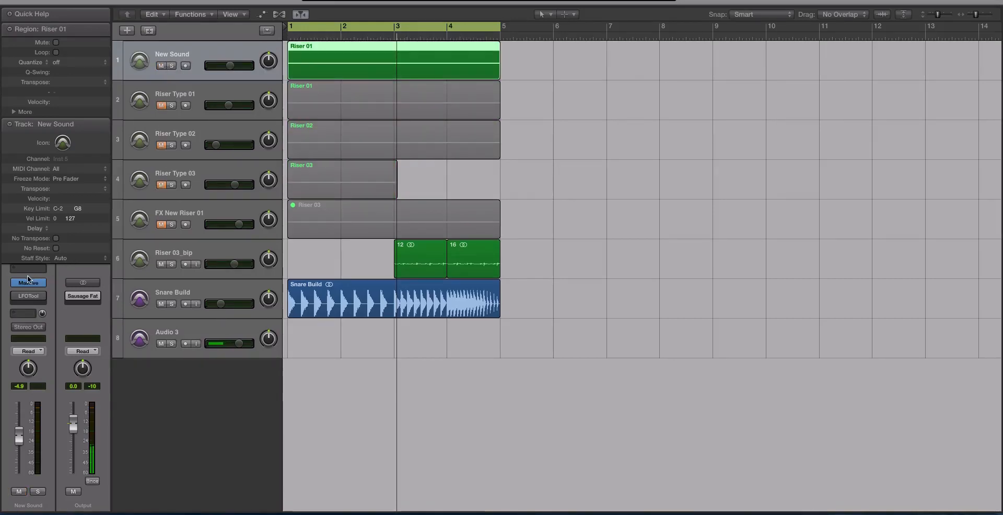
Open the New Sound track's Massive instrument beside the regions and set OSC1's pitch to -12.00
{"action": "key", "text": "v"}
{"action": "left_click_drag", "start_coordinate": [598, 46], "coordinate": [417, 40]}
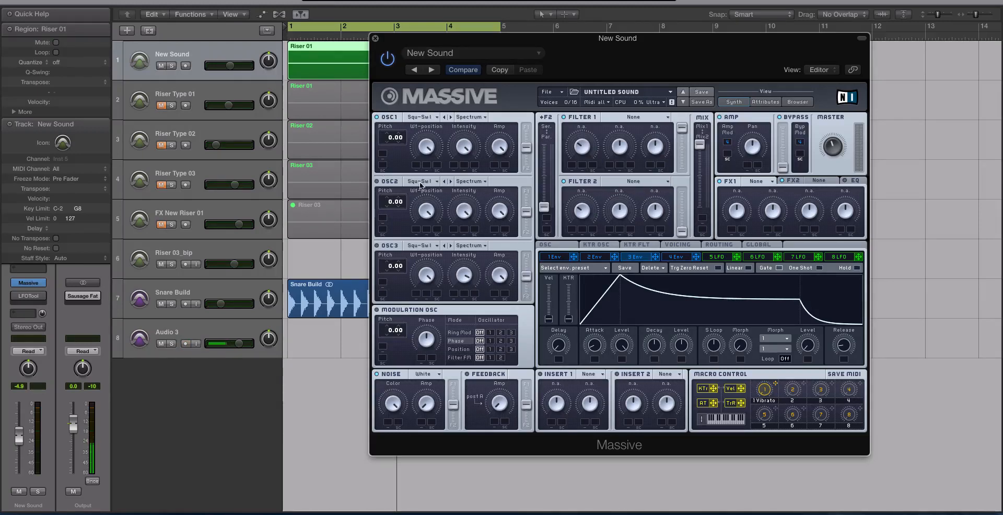
{"action": "left_click_drag", "start_coordinate": [467, 37], "coordinate": [484, 43]}
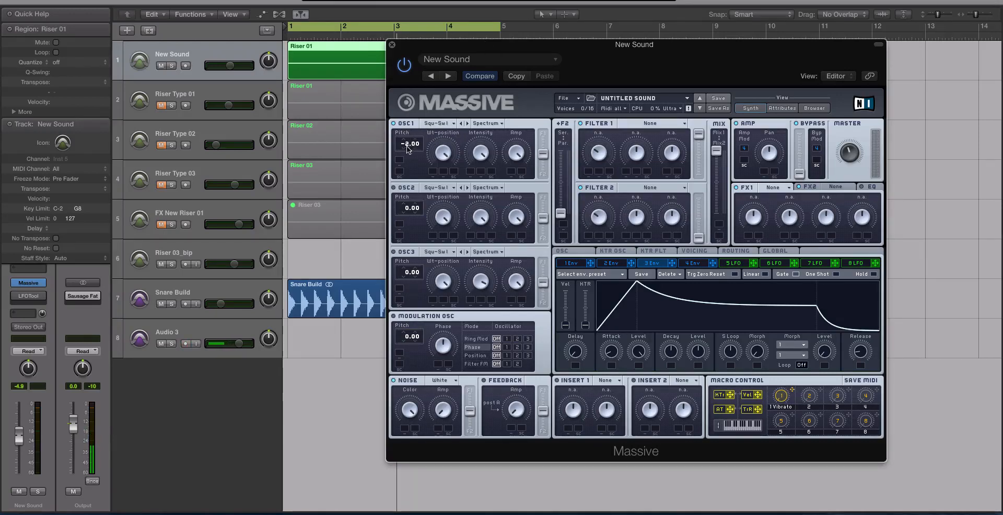
{"action": "left_click_drag", "start_coordinate": [408, 150], "coordinate": [408, 160]}
{"action": "left_click_drag", "start_coordinate": [416, 52], "coordinate": [542, 48]}
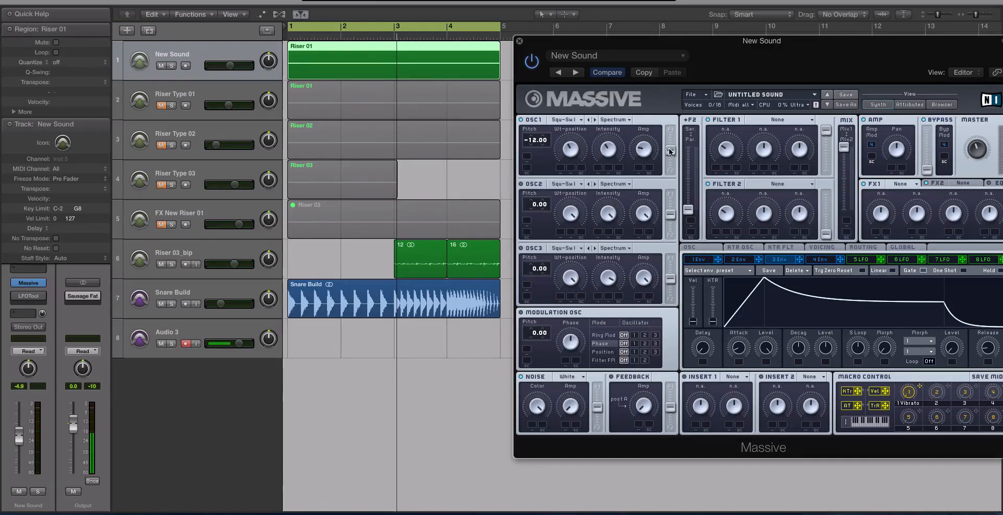
Set OSC2 to the Pulse-Saw PWM wavetable at pitch -12.00 and route it fully to Filter 1
{"action": "left_click", "coordinate": [561, 184]}
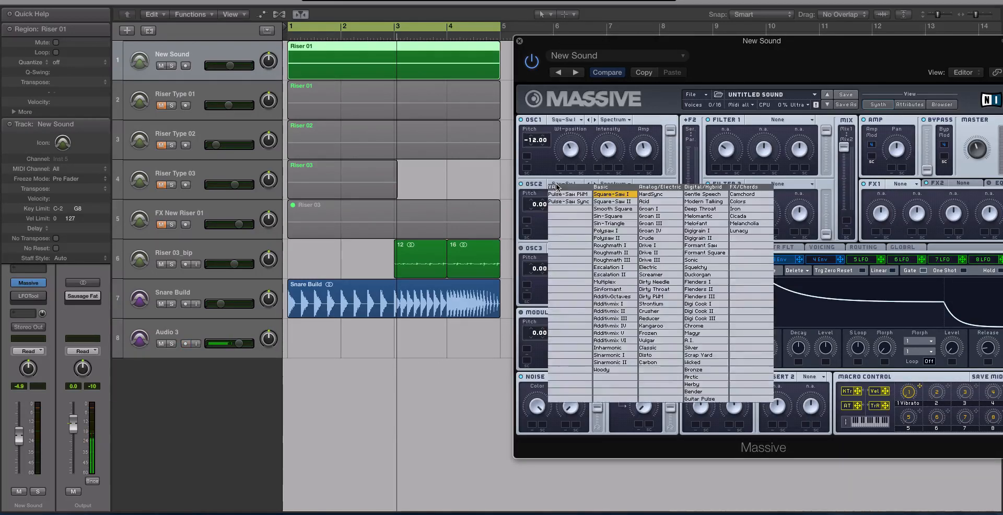
{"action": "left_click", "coordinate": [551, 197]}
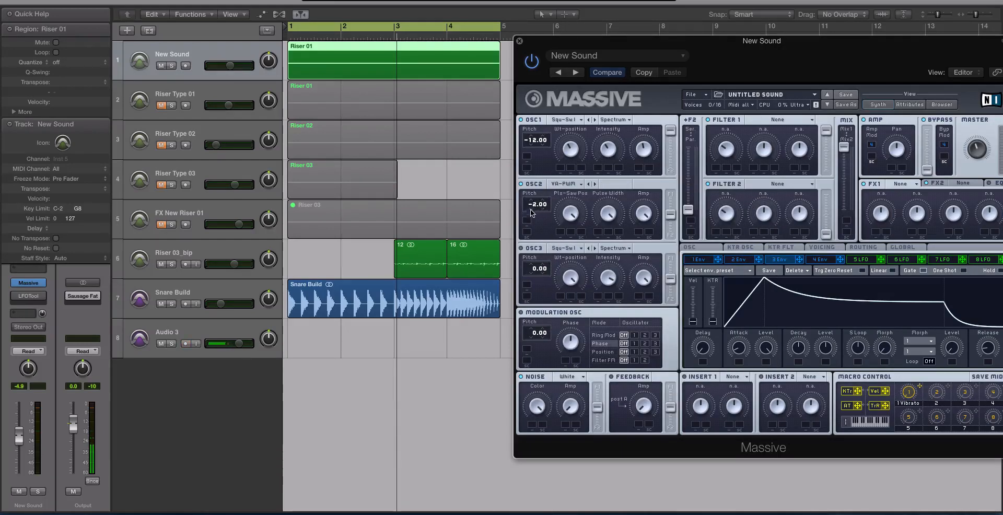
{"action": "left_click_drag", "start_coordinate": [531, 209], "coordinate": [529, 220]}
{"action": "left_click_drag", "start_coordinate": [669, 219], "coordinate": [672, 197]}
Play the new sound and mute the Riser 03_bip track
{"action": "key", "text": "space"}
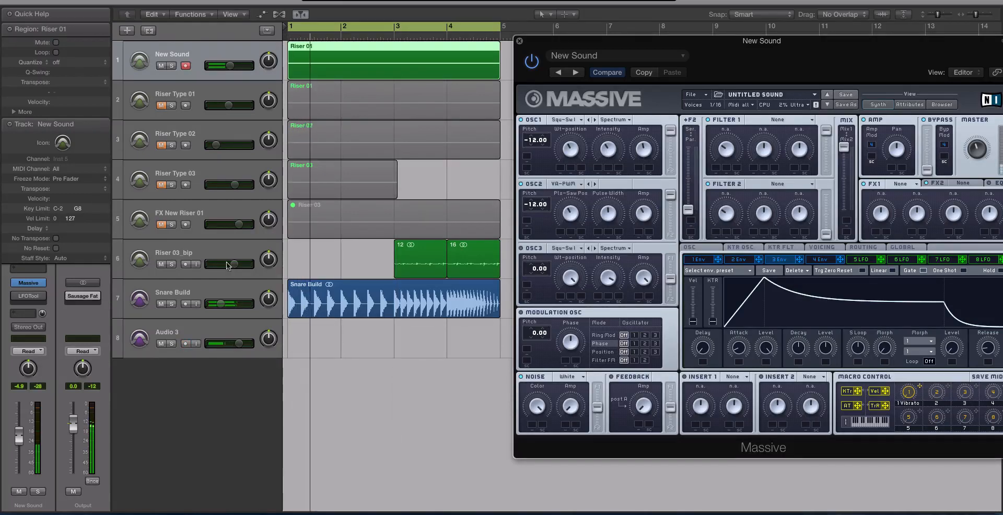
{"action": "left_click", "coordinate": [161, 265]}
{"action": "key", "text": "space"}
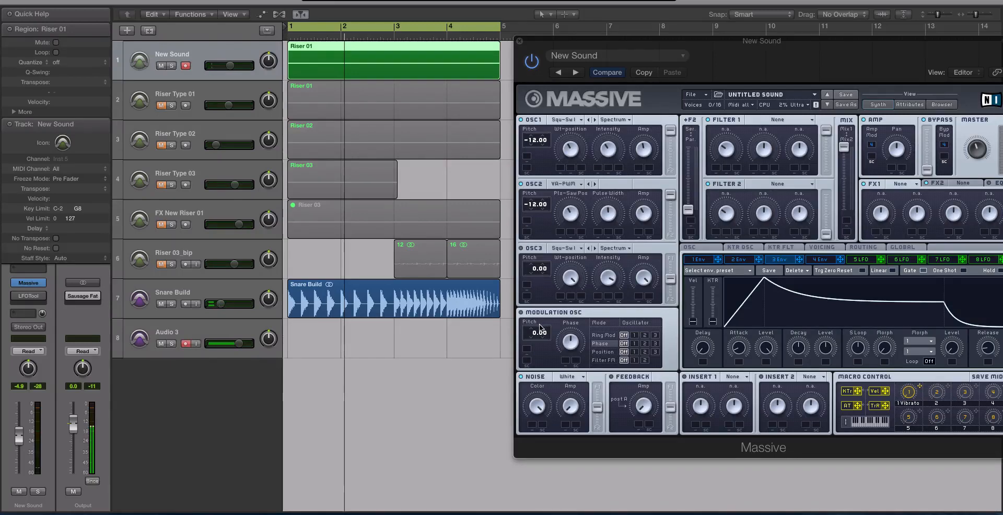
Enable the Modulation OSC with Ring Mod applied to oscillator 1 and play the sound
{"action": "left_click", "coordinate": [521, 313]}
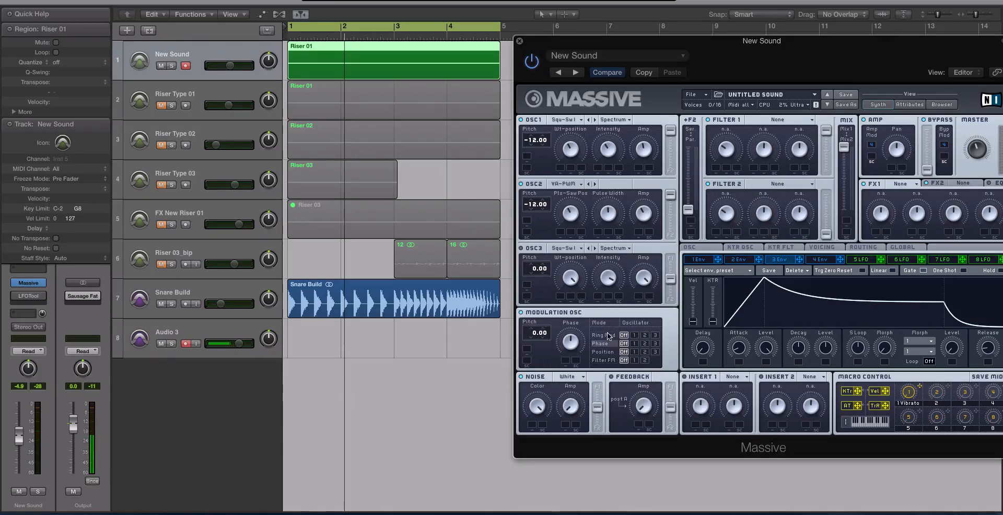
{"action": "left_click", "coordinate": [634, 335]}
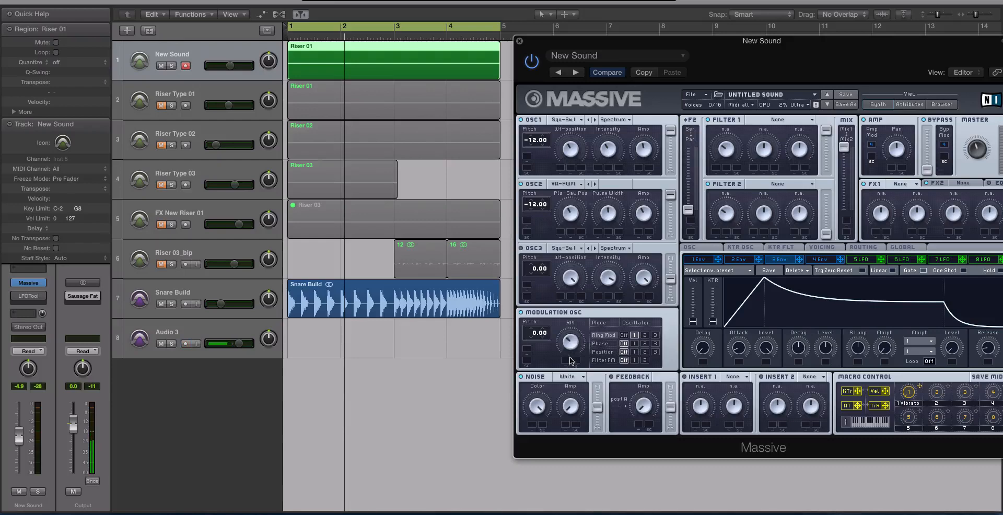
{"action": "key", "text": "space"}
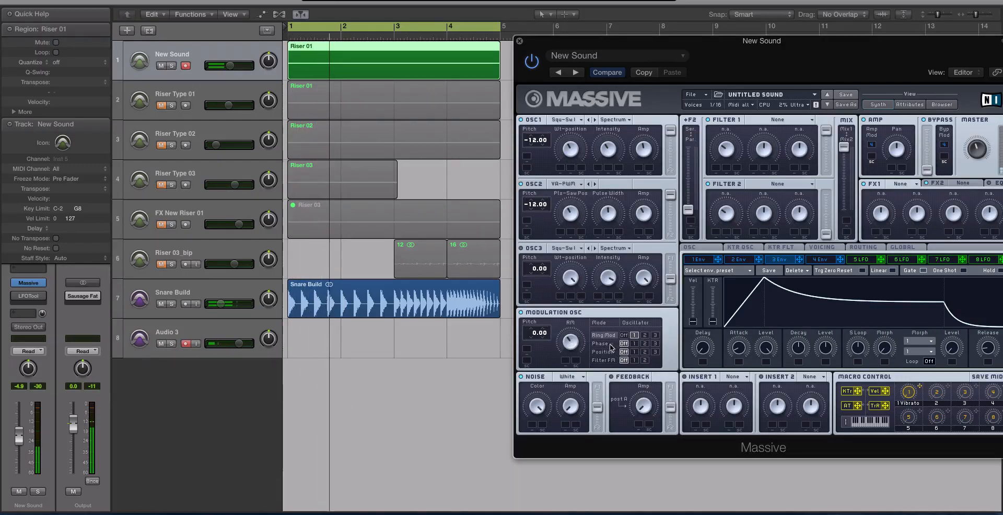
Switch Ring Mod to oscillator 2, apply Phase modulation to oscillator 1, and play the sound
{"action": "left_click", "coordinate": [645, 335]}
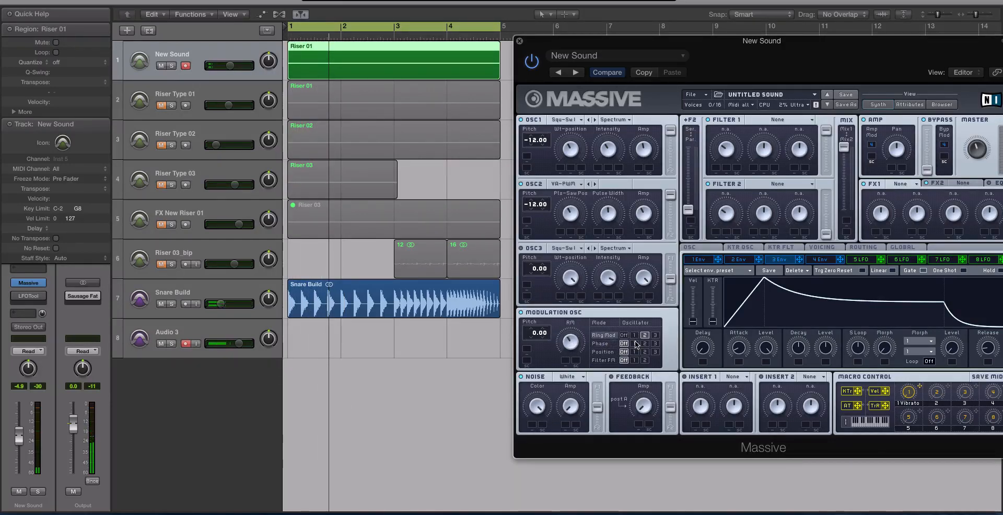
{"action": "left_click", "coordinate": [634, 344]}
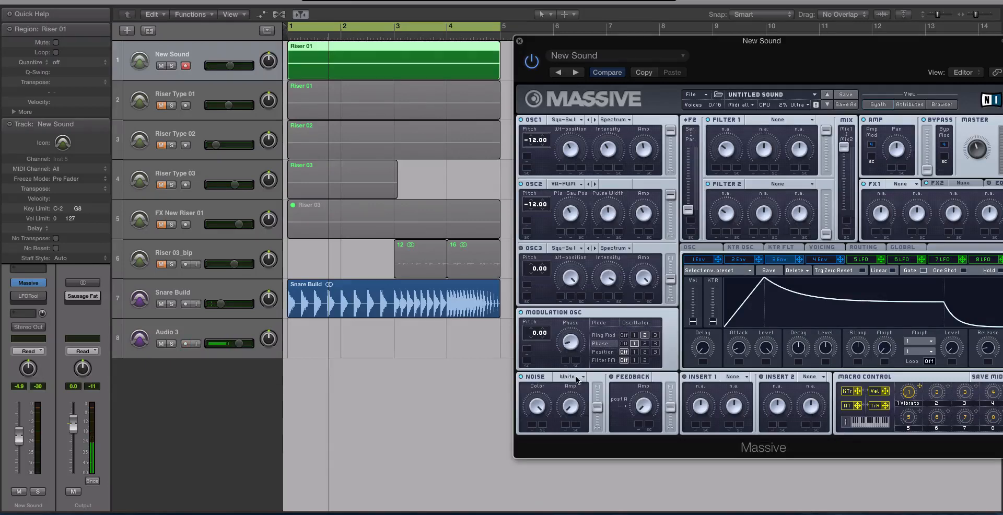
{"action": "key", "text": "space"}
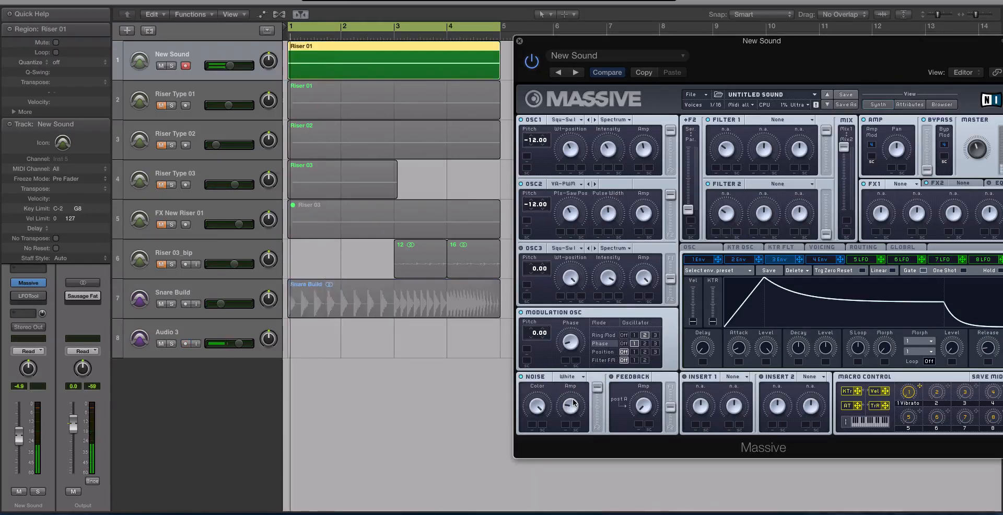
Set Filter 1 to Lowpass 4 and move the Massive window so its whole interface is visible
{"action": "left_click", "coordinate": [772, 119]}
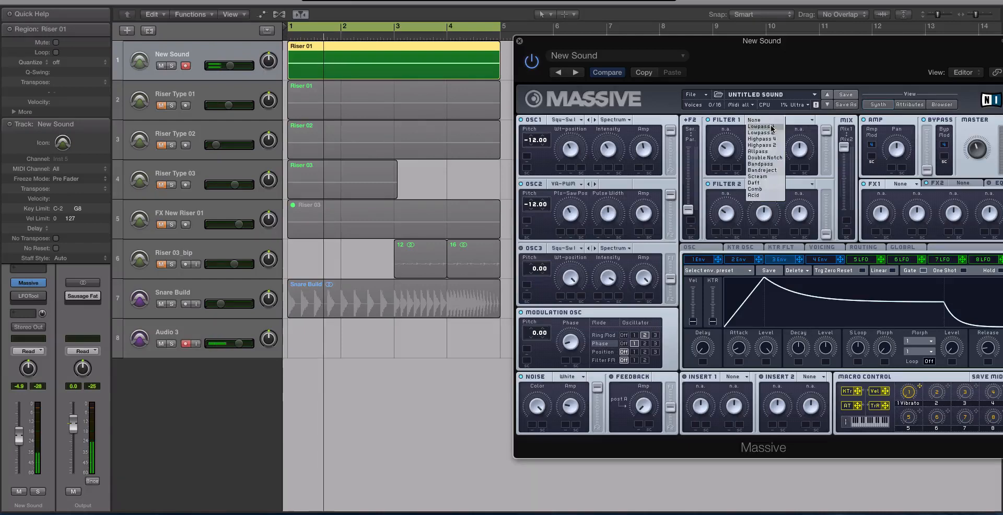
{"action": "left_click", "coordinate": [768, 126]}
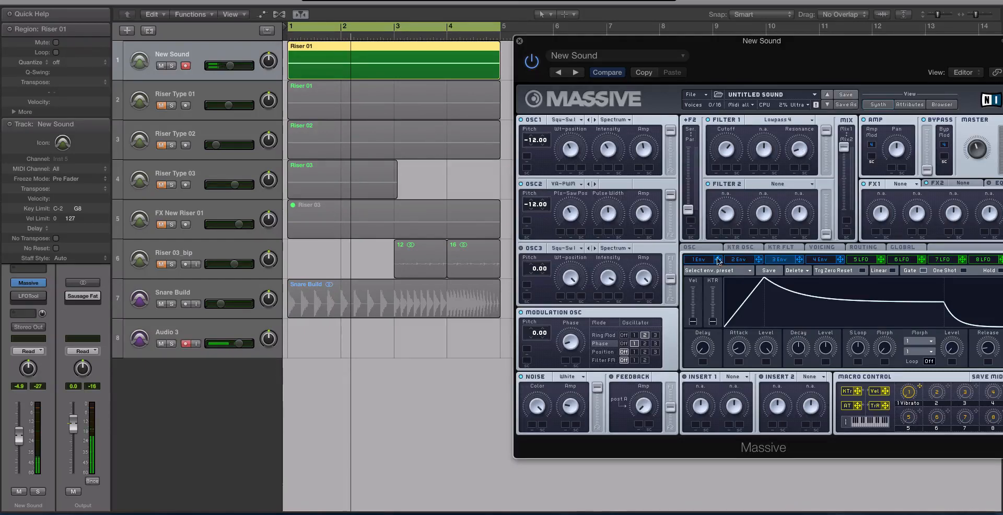
{"action": "left_click_drag", "start_coordinate": [610, 38], "coordinate": [596, 34]}
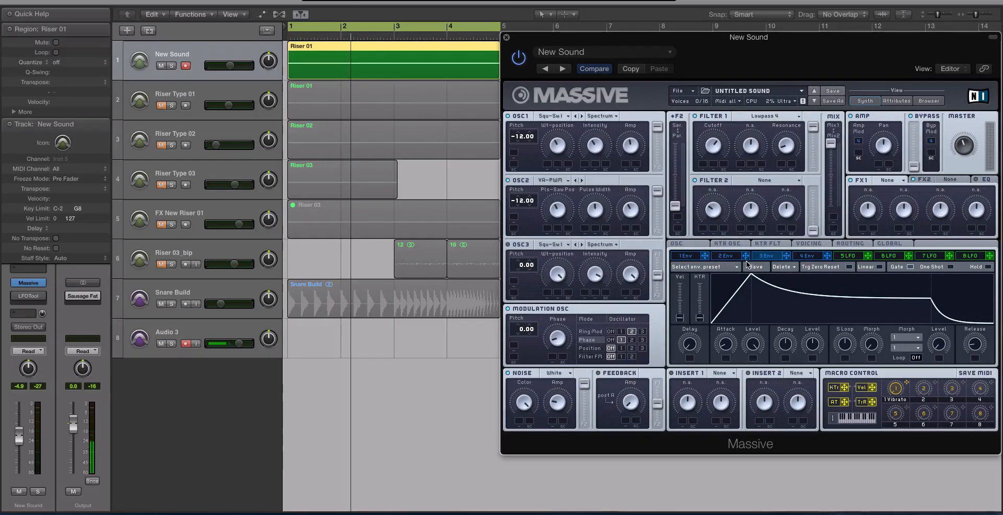
Check the voicing settings, return to the oscillator settings and open envelope 3
{"action": "left_click", "coordinate": [813, 245]}
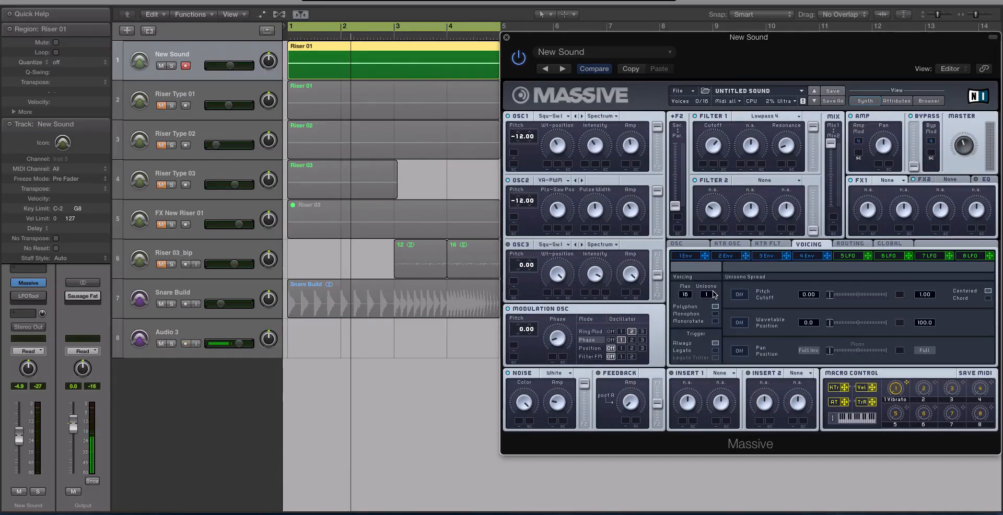
{"action": "left_click", "coordinate": [689, 245]}
{"action": "left_click", "coordinate": [771, 258]}
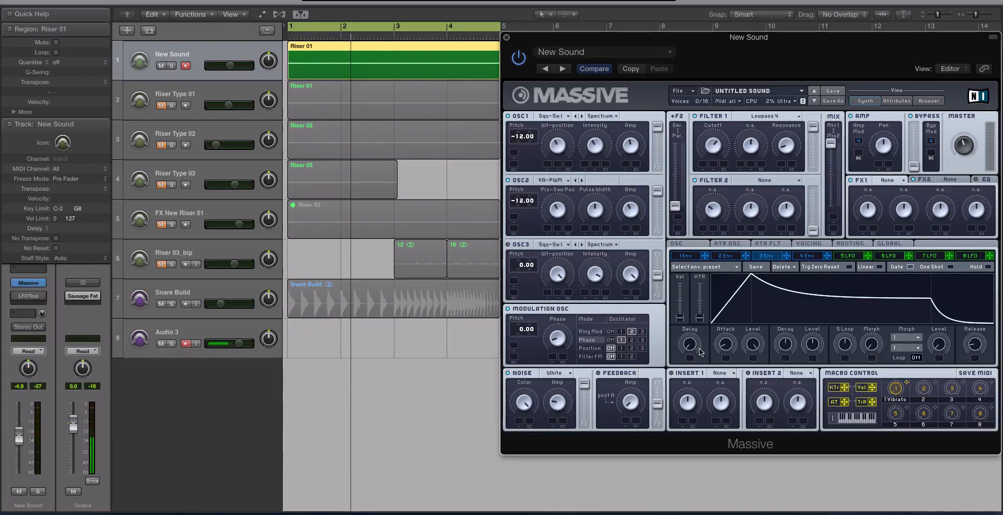
Try longer and shorter Delay and Attack times on envelope 3
{"action": "mouse_move", "coordinate": [700, 349]}
{"action": "left_mouse_down"}
{"action": "mouse_move", "coordinate": [691, 288]}
{"action": "mouse_move", "coordinate": [697, 353]}
{"action": "mouse_move", "coordinate": [690, 336]}
{"action": "left_mouse_up"}
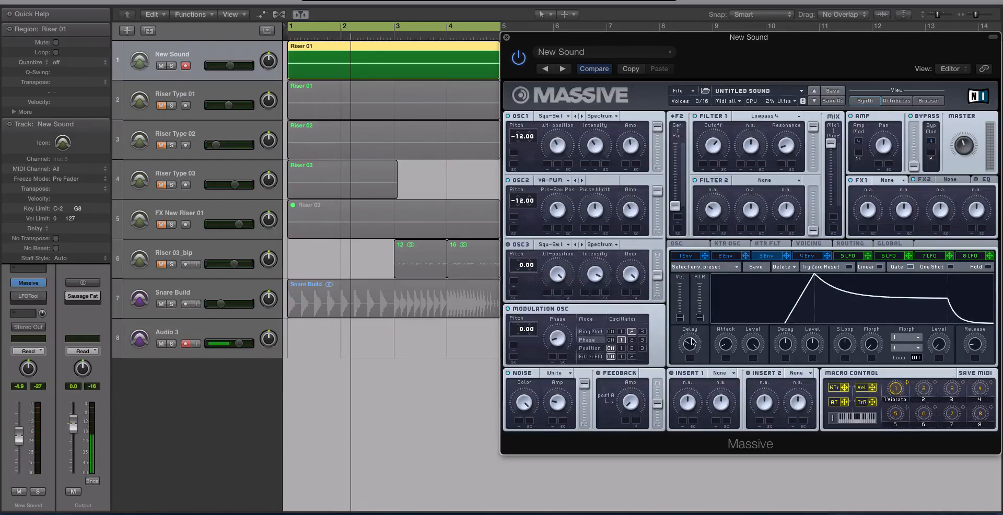
{"action": "left_click_drag", "start_coordinate": [694, 349], "coordinate": [694, 388]}
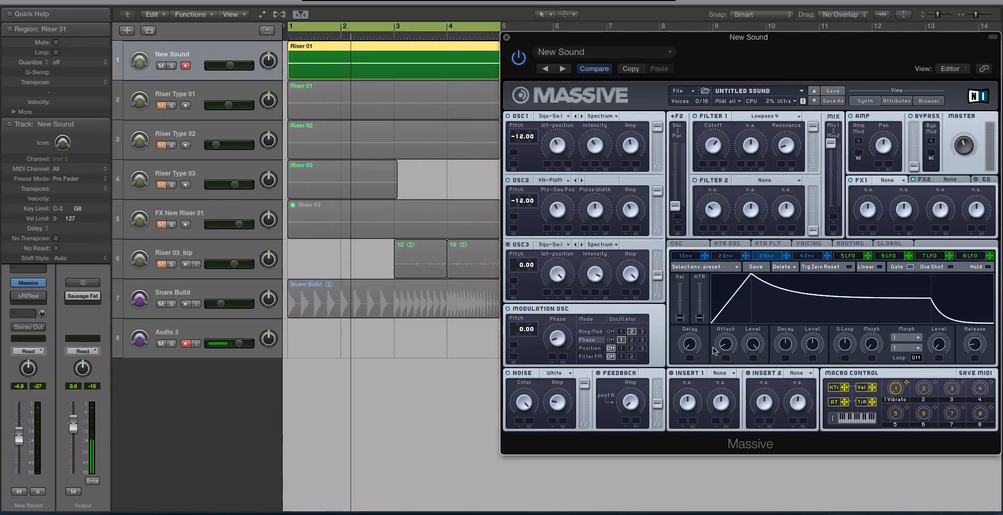
{"action": "left_click_drag", "start_coordinate": [725, 348], "coordinate": [731, 289]}
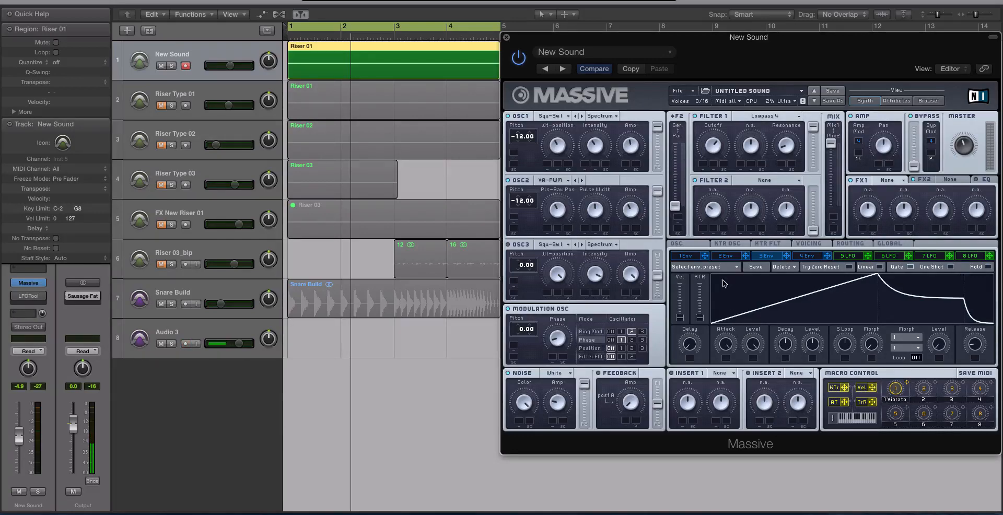
{"action": "mouse_move", "coordinate": [697, 349]}
{"action": "left_mouse_down"}
{"action": "mouse_move", "coordinate": [695, 338]}
{"action": "mouse_move", "coordinate": [698, 361]}
{"action": "left_mouse_up"}
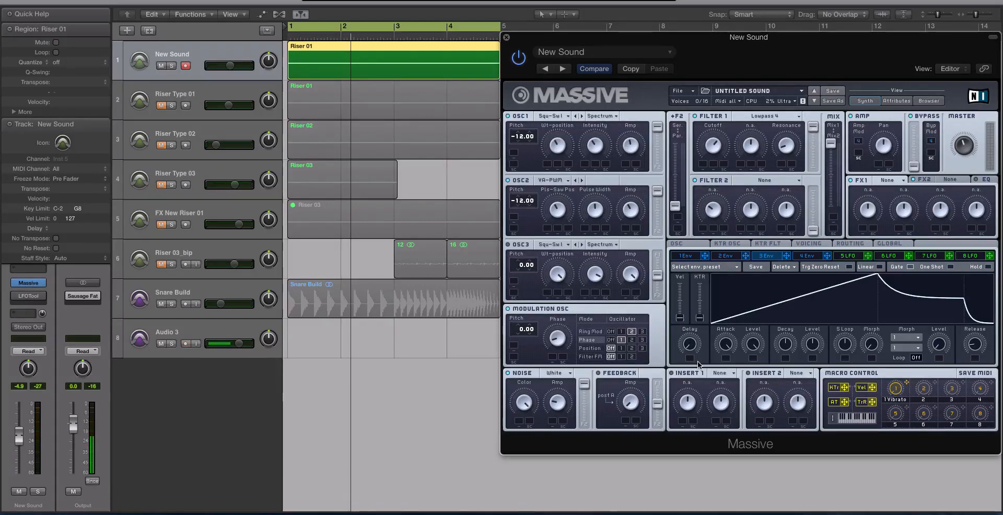
{"action": "left_click_drag", "start_coordinate": [726, 345], "coordinate": [744, 449]}
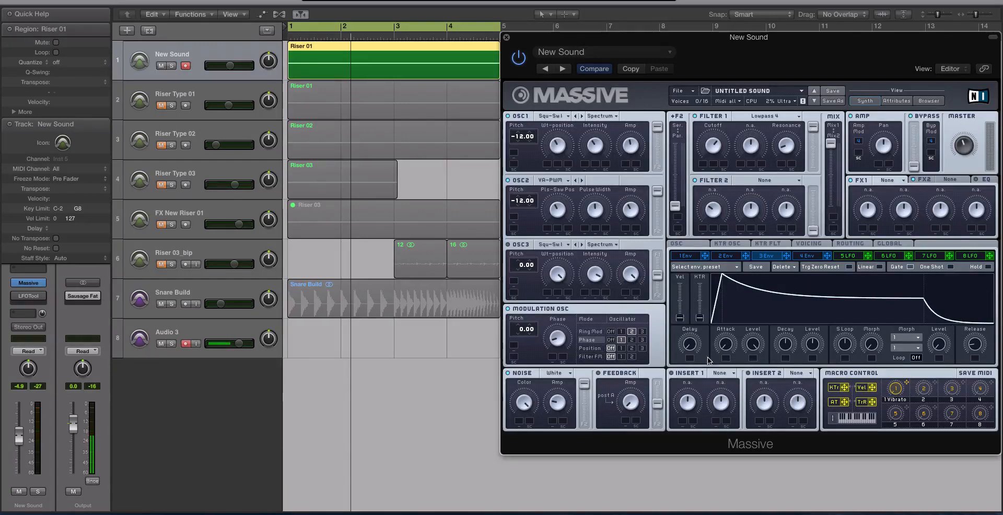
Shape envelope 3 with a slight delay, long attack, full sustained level and very short release
{"action": "left_click_drag", "start_coordinate": [690, 347], "coordinate": [728, 195]}
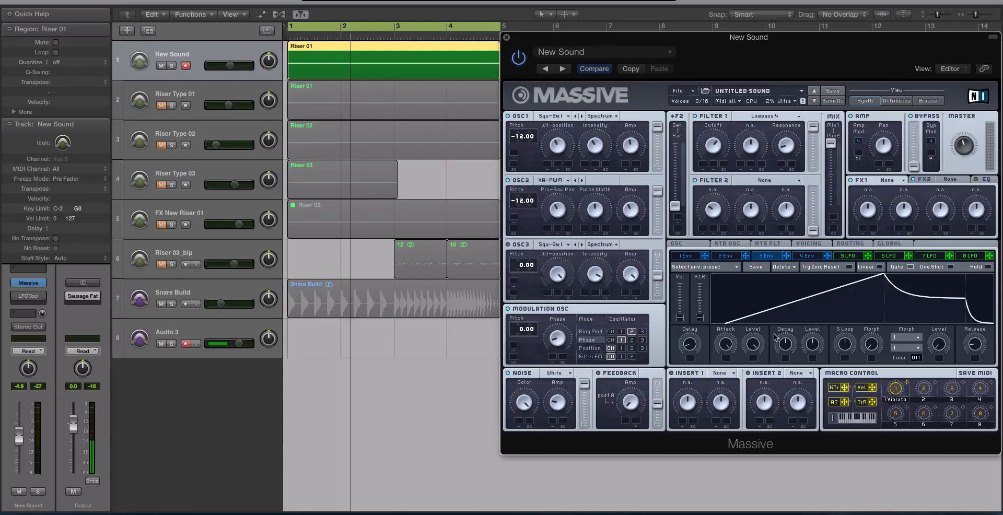
{"action": "left_click_drag", "start_coordinate": [784, 338], "coordinate": [819, 249]}
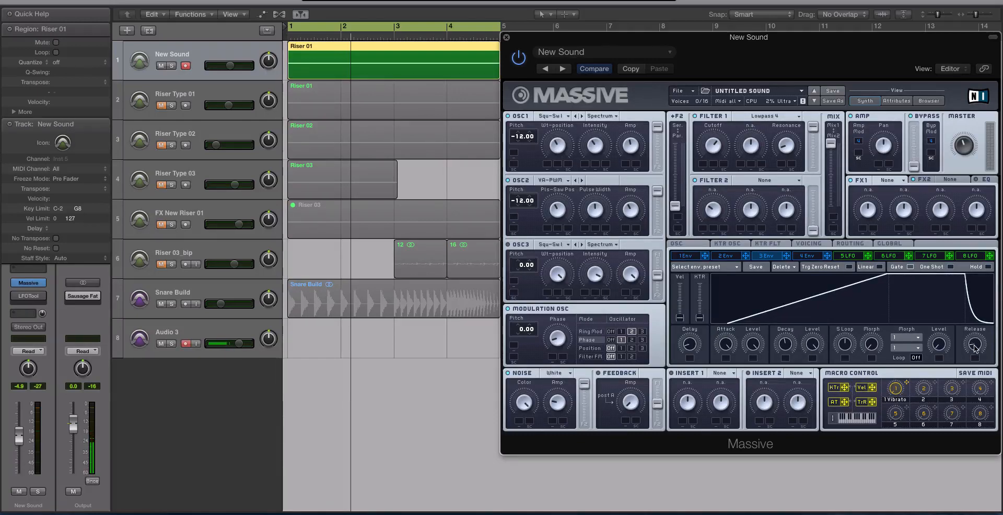
{"action": "left_click_drag", "start_coordinate": [975, 344], "coordinate": [975, 371]}
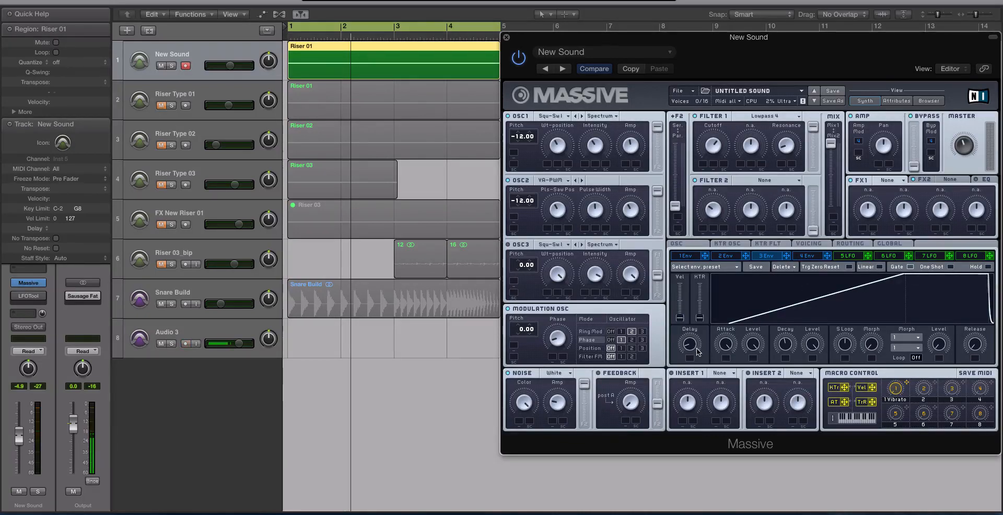
{"action": "left_click_drag", "start_coordinate": [699, 346], "coordinate": [693, 345]}
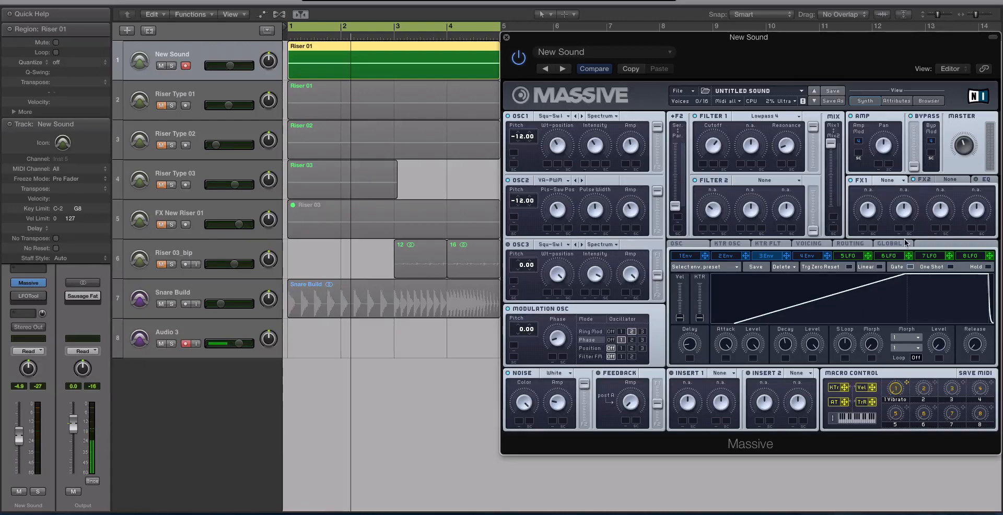
Modulate the pitch of OSC1 and OSC2 with envelope 3 by 64.00 and play the sound
{"action": "left_click_drag", "start_coordinate": [788, 256], "coordinate": [524, 156]}
{"action": "left_click_drag", "start_coordinate": [530, 233], "coordinate": [526, 76]}
{"action": "key", "text": "space"}
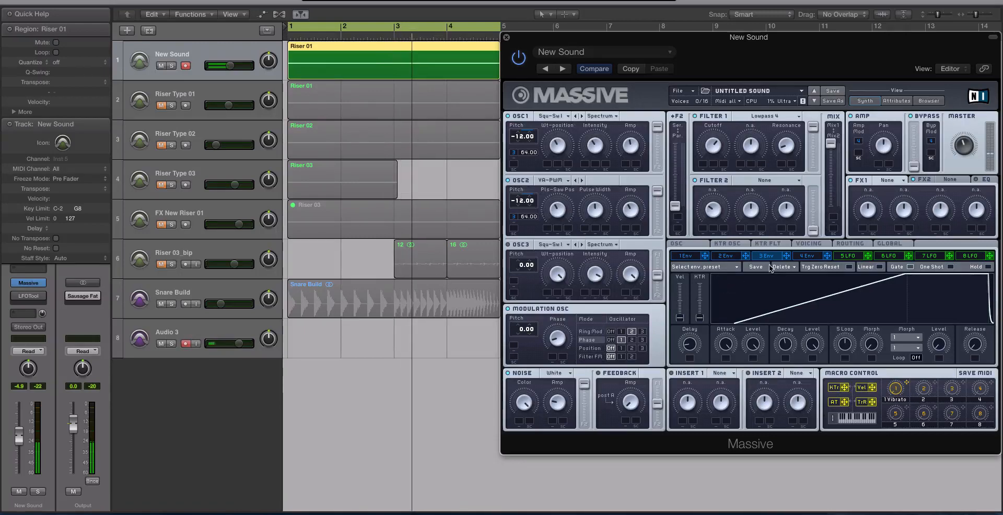
Modulate the Modulation OSC's pitch with envelope 3 by 64.00 and play the sound
{"action": "left_click_drag", "start_coordinate": [787, 255], "coordinate": [506, 345]}
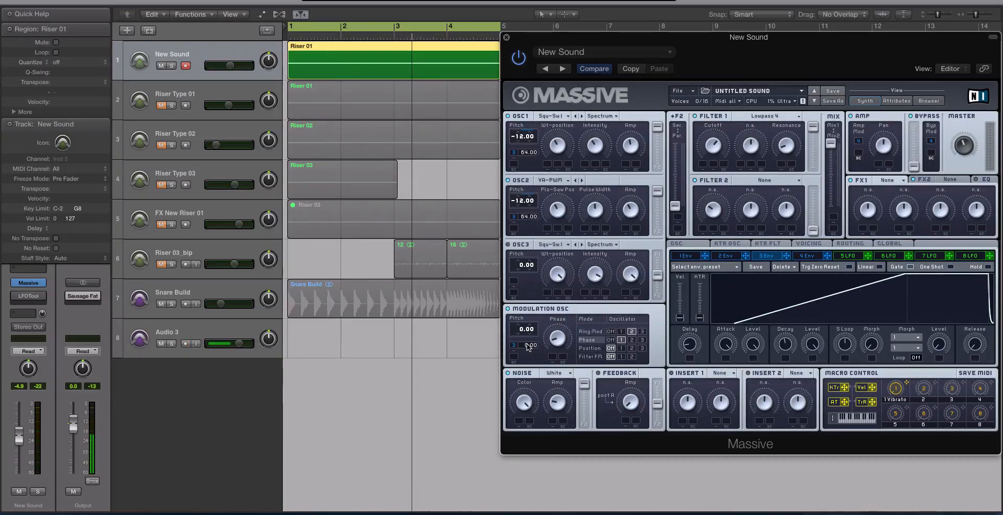
{"action": "left_click_drag", "start_coordinate": [528, 346], "coordinate": [532, 208]}
{"action": "key", "text": "space"}
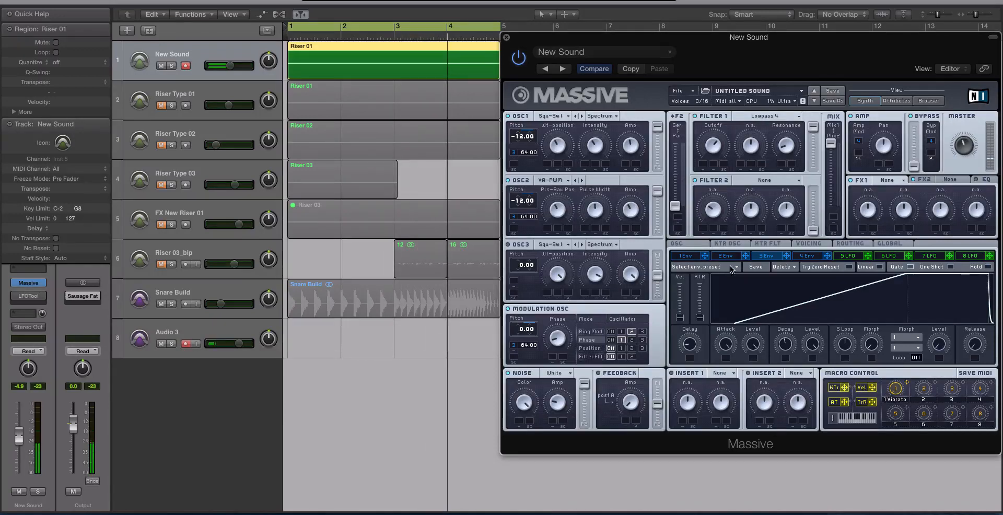
Modulate the noise Amp and Color with envelope 3, and lower the New Sound track volume to -7.4 during playback
{"action": "left_click", "coordinate": [554, 418]}
{"action": "left_click_drag", "start_coordinate": [559, 409], "coordinate": [554, 411]}
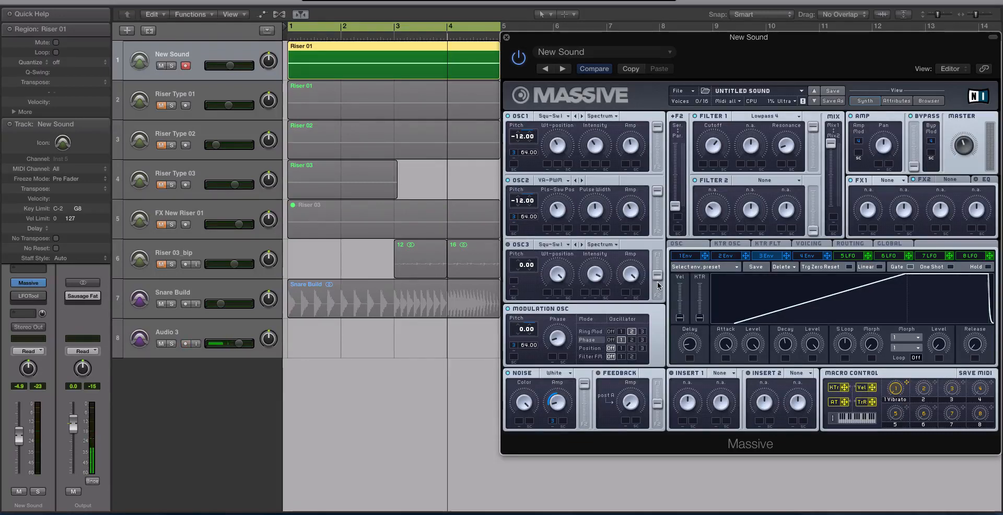
{"action": "left_click_drag", "start_coordinate": [661, 322], "coordinate": [520, 399]}
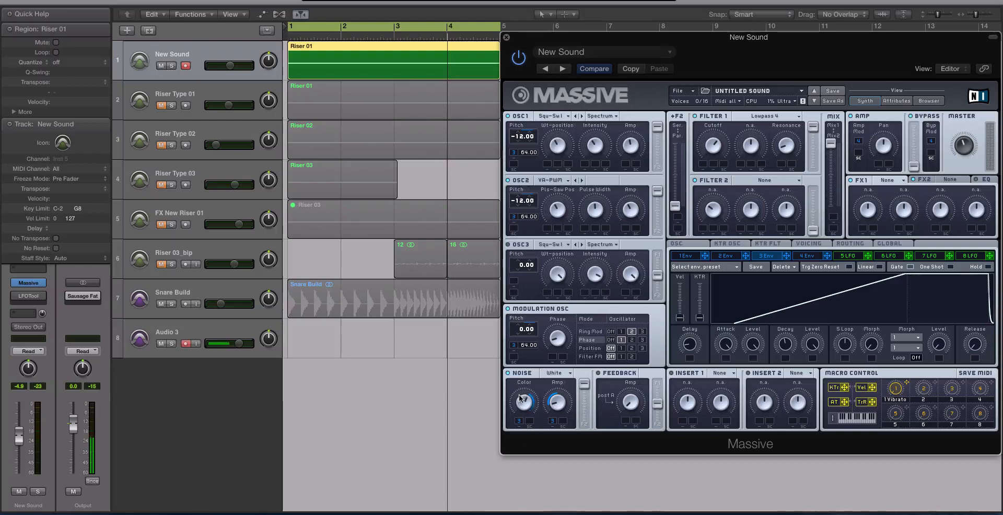
{"action": "key", "text": "space"}
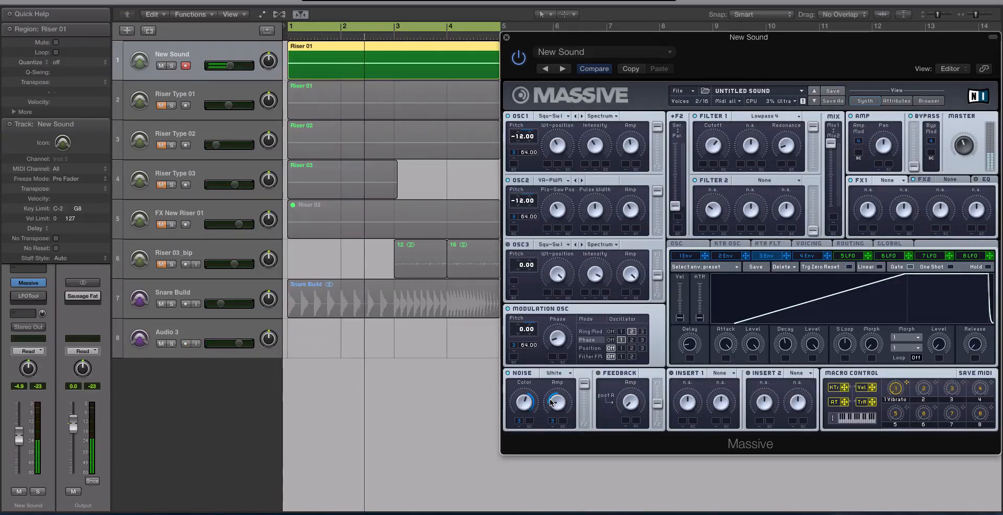
{"action": "left_click_drag", "start_coordinate": [230, 66], "coordinate": [227, 66]}
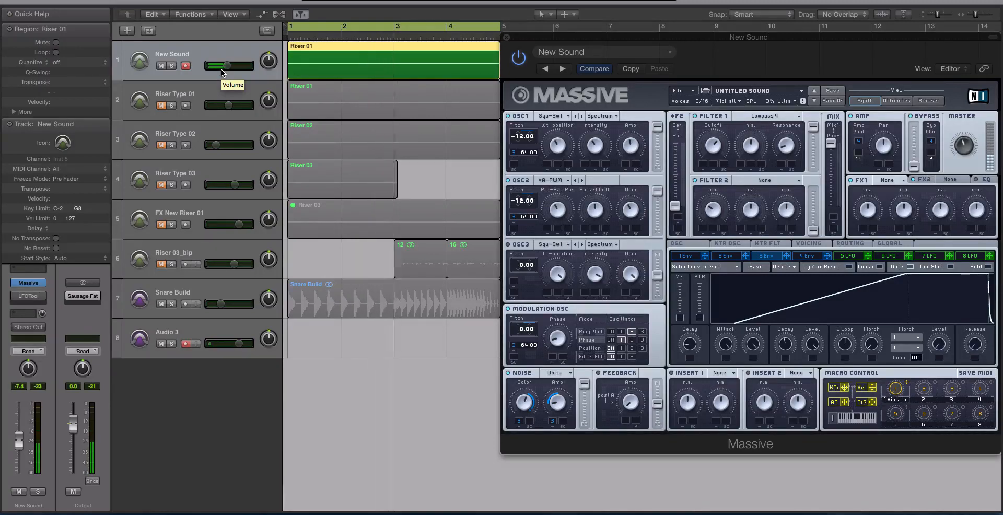
Load Reverb in FX1 and Dimension Expander in FX2
{"action": "left_click", "coordinate": [886, 180]}
{"action": "left_click", "coordinate": [891, 189]}
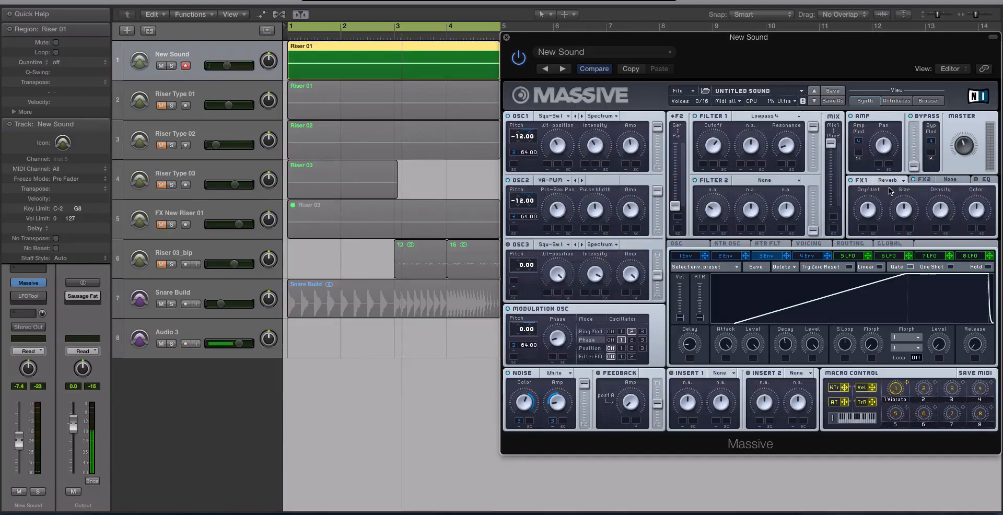
{"action": "left_click", "coordinate": [955, 180]}
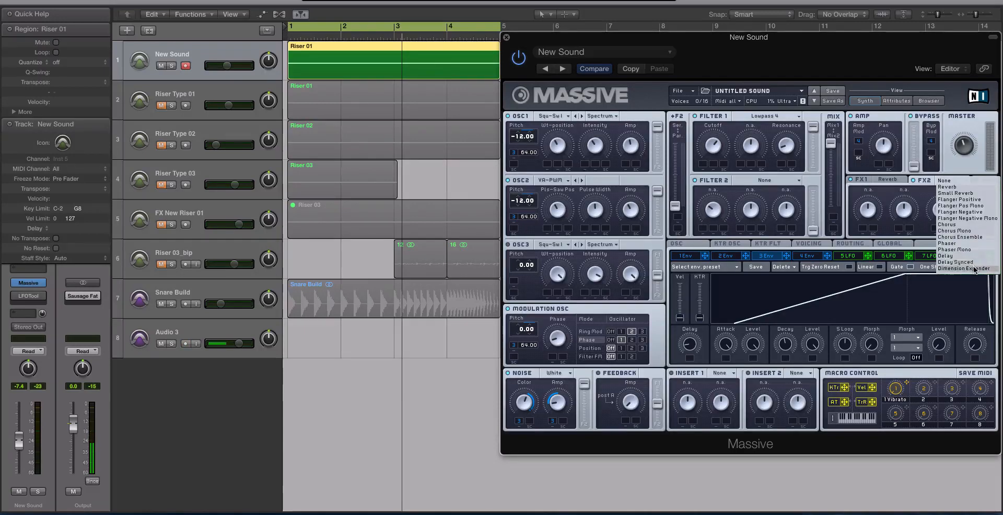
{"action": "left_click", "coordinate": [964, 268]}
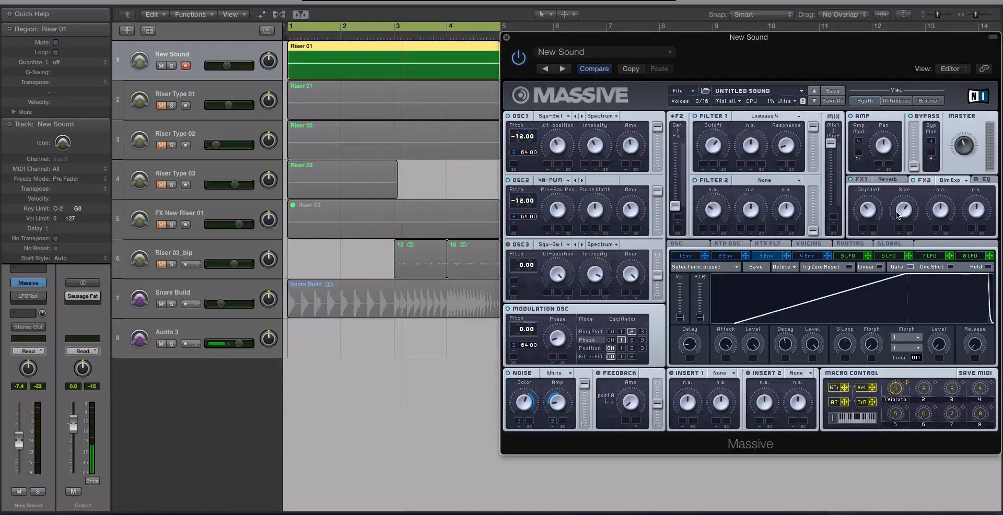
Lower the FX1 reverb's Dry/Wet and modulate it upward with envelope 3
{"action": "left_click", "coordinate": [888, 181]}
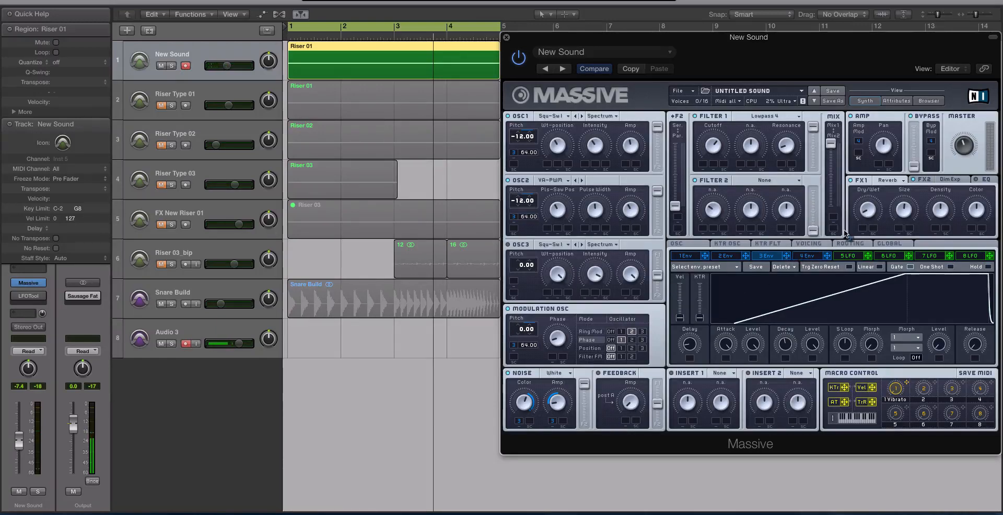
{"action": "left_click_drag", "start_coordinate": [860, 218], "coordinate": [858, 208]}
Shape envelope 2 with a short delay, long attack, full sustained level and a longer release
{"action": "left_click_drag", "start_coordinate": [692, 345], "coordinate": [693, 331]}
{"action": "left_click", "coordinate": [726, 256]}
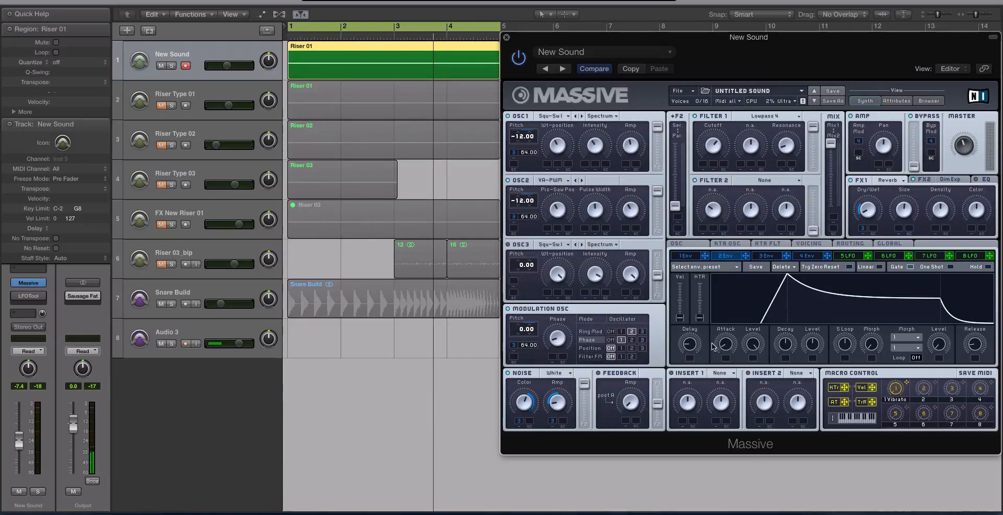
{"action": "left_click_drag", "start_coordinate": [725, 345], "coordinate": [745, 251]}
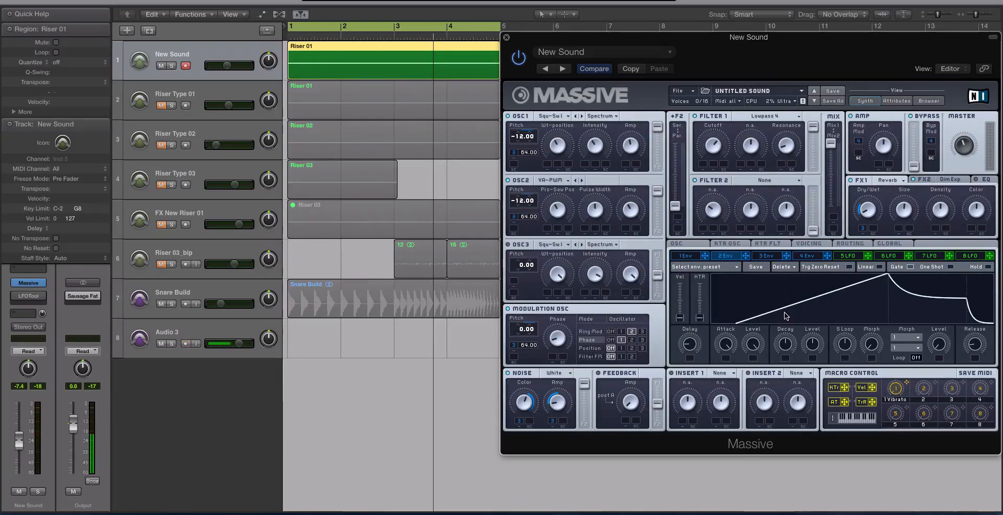
{"action": "left_click_drag", "start_coordinate": [786, 343], "coordinate": [812, 259]}
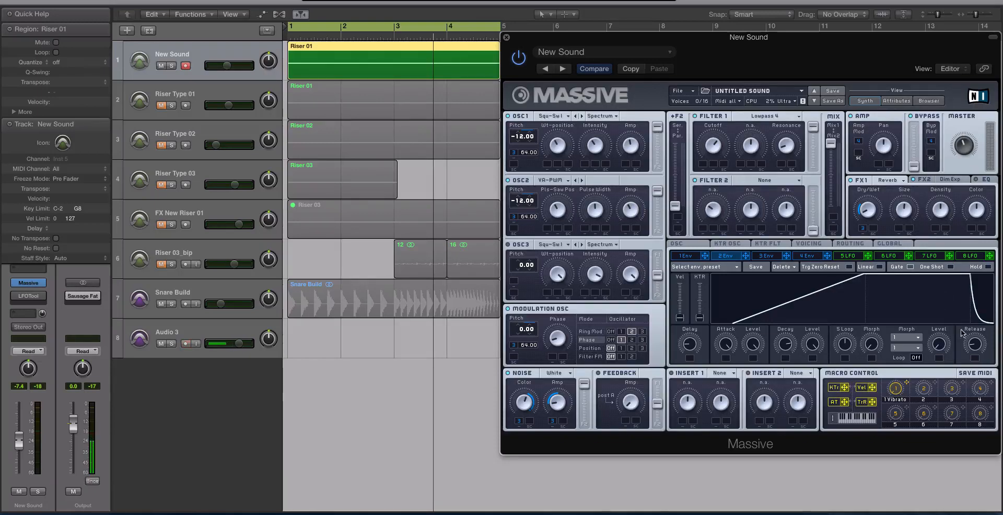
{"action": "left_click_drag", "start_coordinate": [975, 342], "coordinate": [977, 309]}
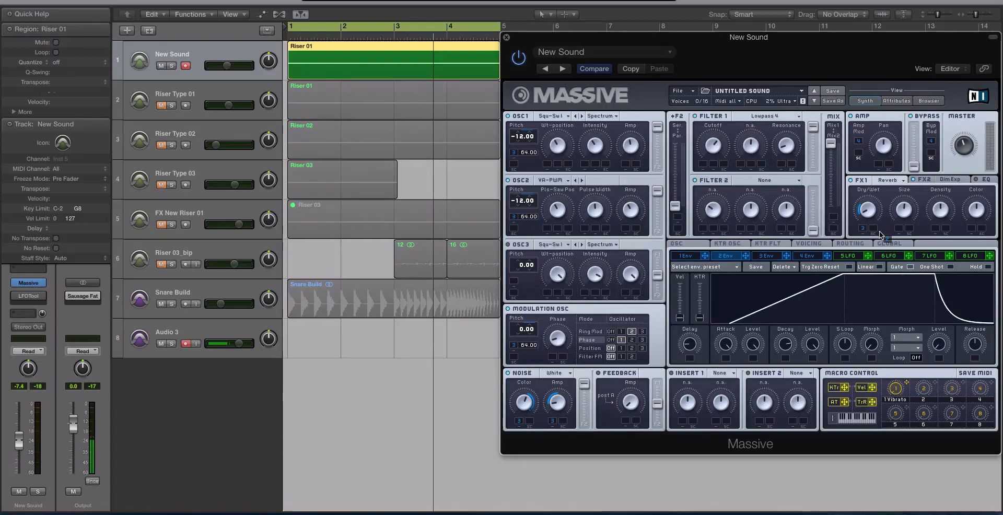
Adjust the reverb's Dry/Wet modulation, play the sound, and add envelope modulation to the reverb's Size
{"action": "left_click_drag", "start_coordinate": [880, 231], "coordinate": [872, 227]}
{"action": "key", "text": "space"}
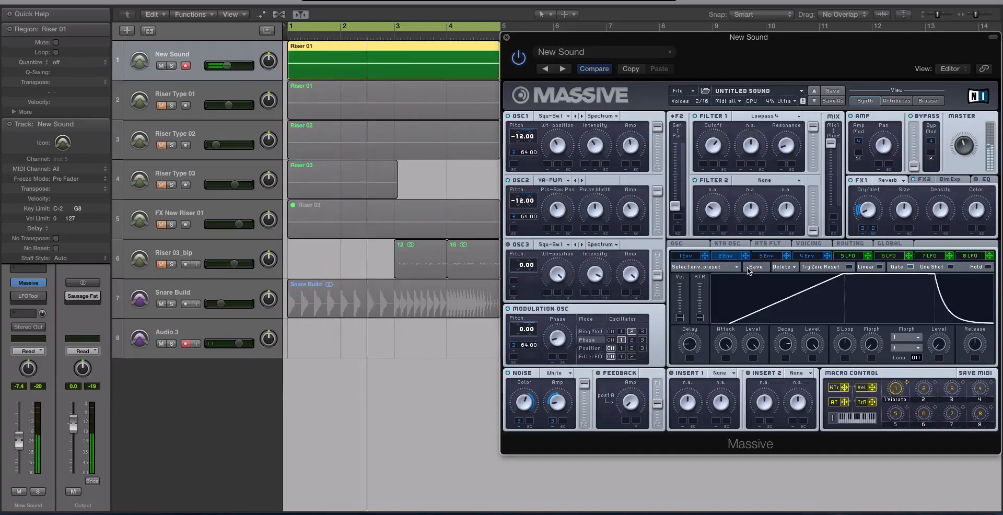
{"action": "left_click_drag", "start_coordinate": [787, 256], "coordinate": [909, 230]}
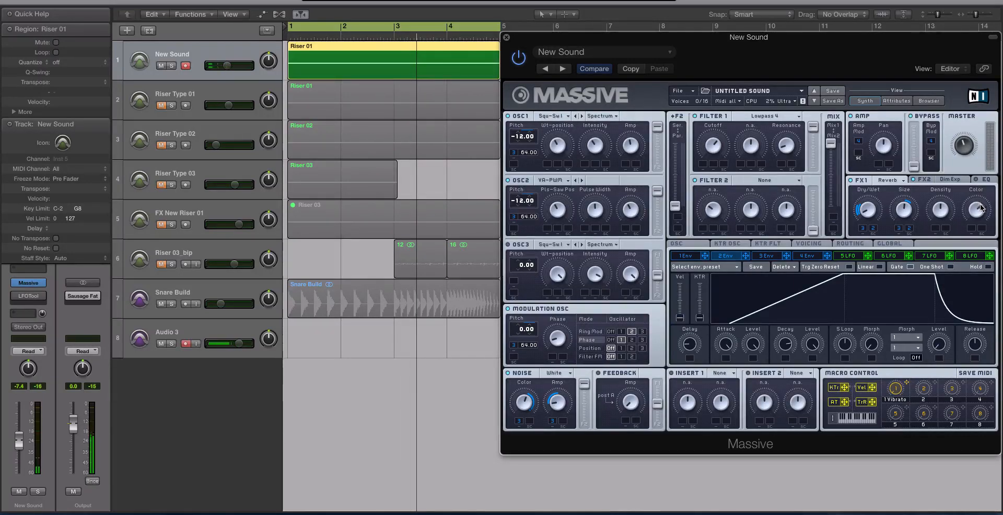
Adjust the Frequency in Massive's EQ section and play the riser with the snare build
{"action": "left_click", "coordinate": [984, 180]}
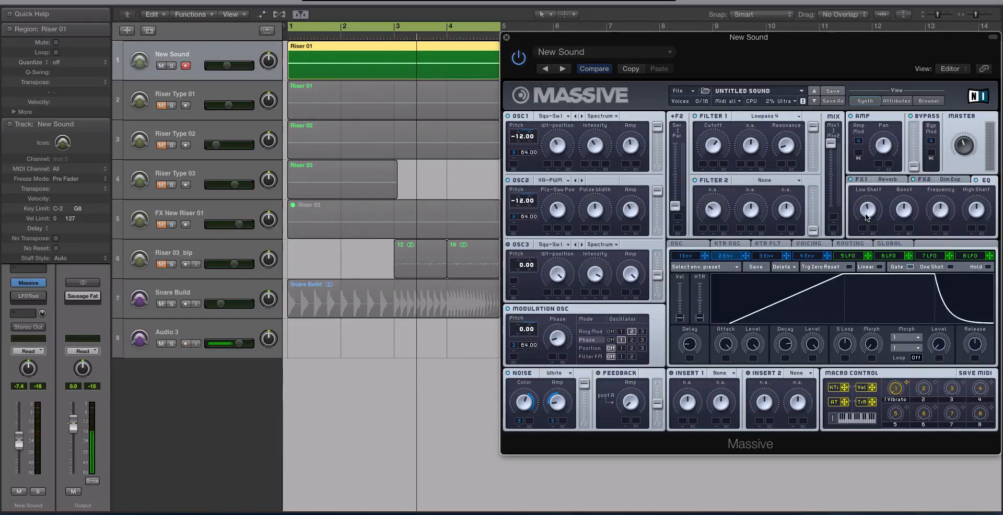
{"action": "left_click_drag", "start_coordinate": [929, 208], "coordinate": [943, 194]}
{"action": "key", "text": "space"}
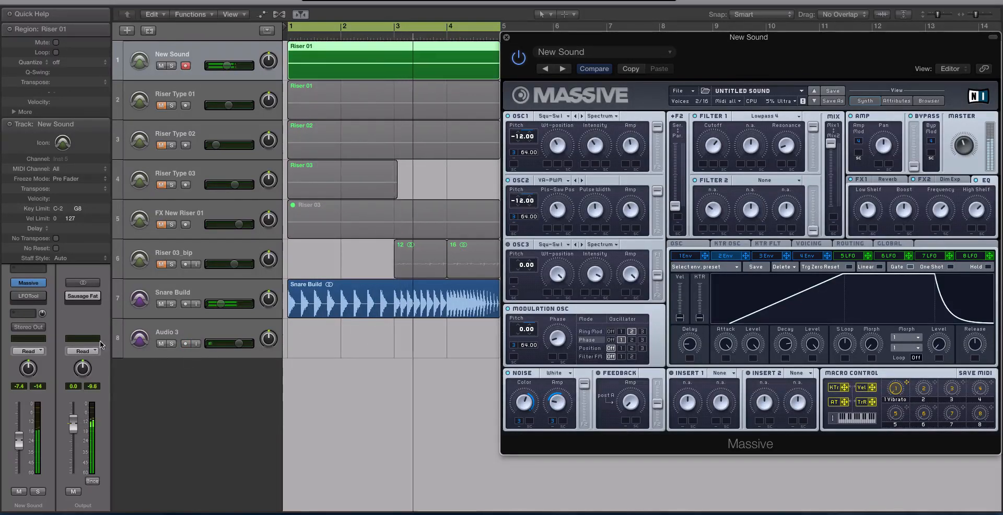
Check the New Sound track's LFOTool, play the riser against the snare build, and close the Massive window
{"action": "left_click", "coordinate": [224, 298]}
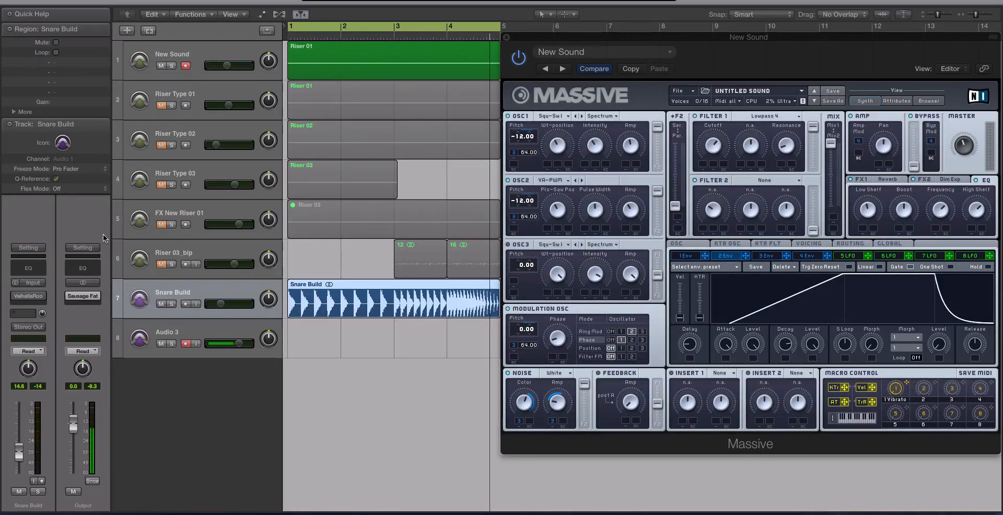
{"action": "left_click", "coordinate": [221, 48]}
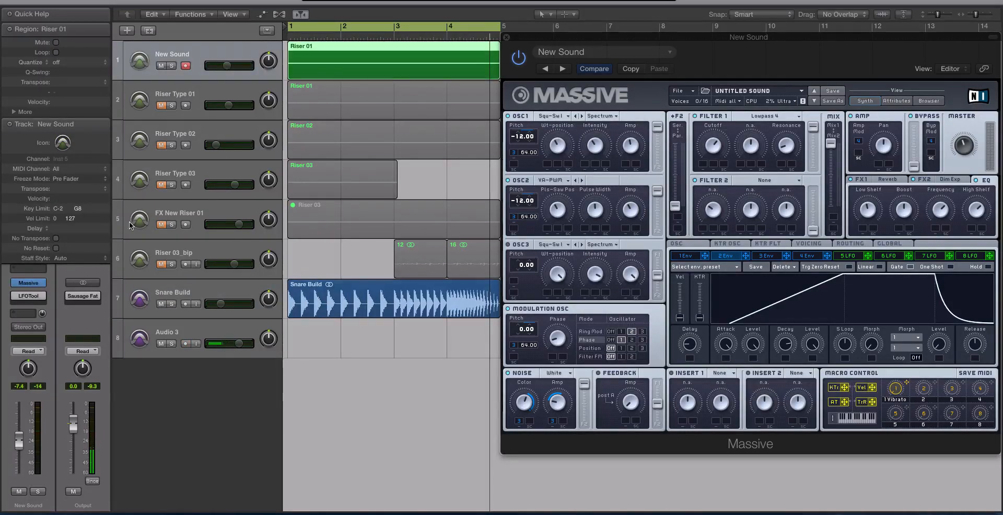
{"action": "left_click", "coordinate": [28, 296]}
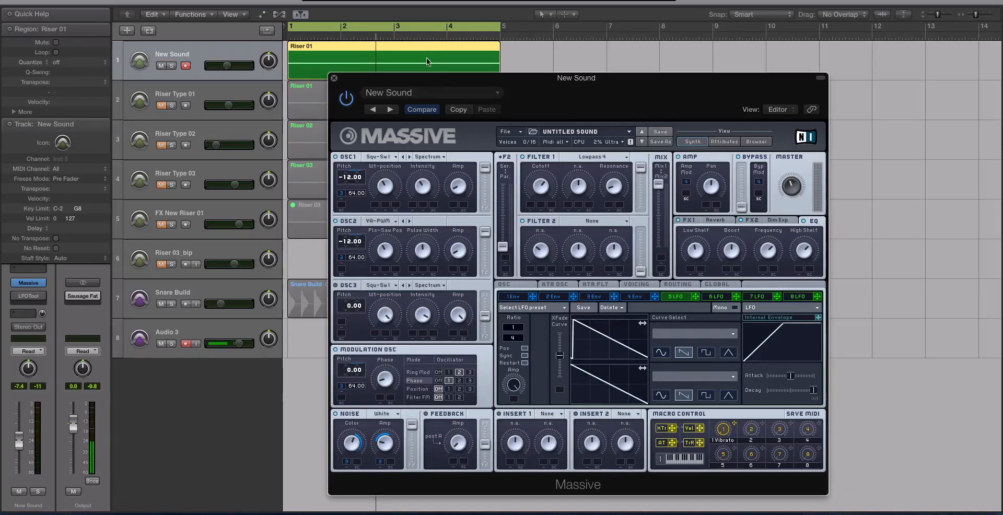
{"action": "left_click_drag", "start_coordinate": [429, 78], "coordinate": [432, 92]}
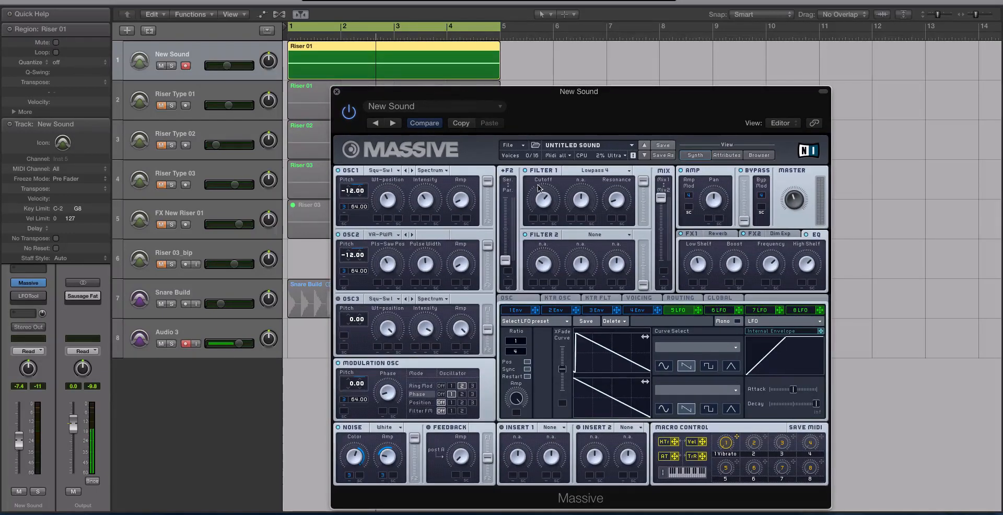
{"action": "key", "text": "space"}
{"action": "left_click", "coordinate": [337, 91]}
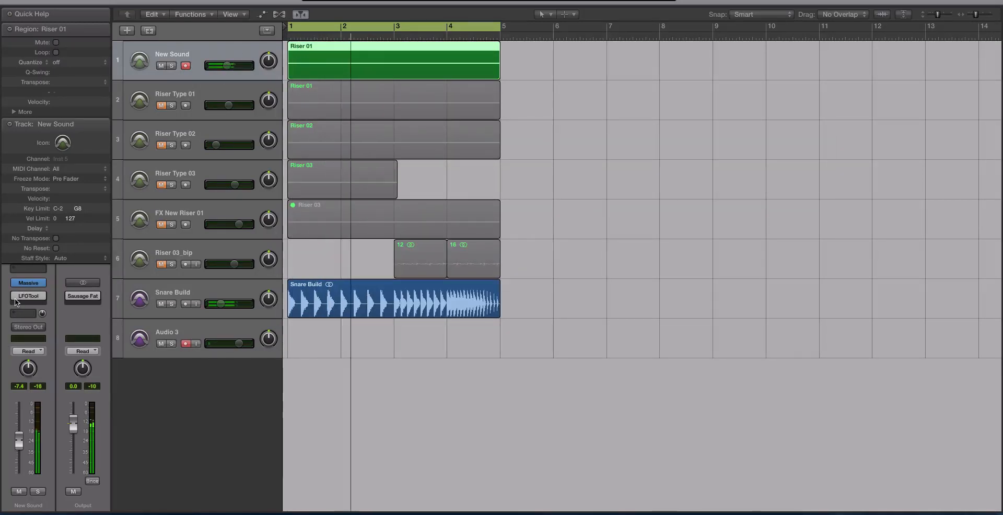
Add a second New Sound track with duplicate settings and copy the Riser 02 region onto it at bar 1
{"action": "scroll", "coordinate": [439, 173], "scroll_direction": "up", "scroll_amount": 2}
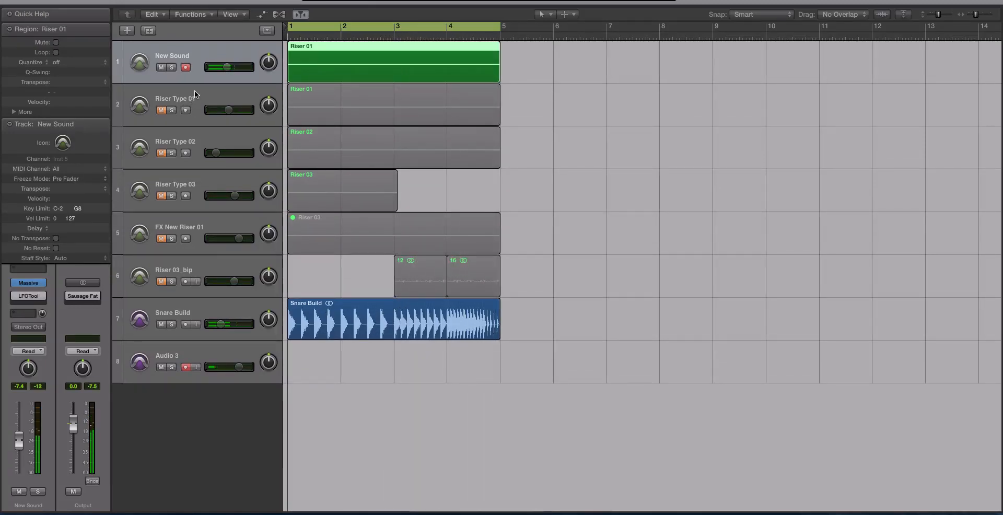
{"action": "key", "text": "super+d"}
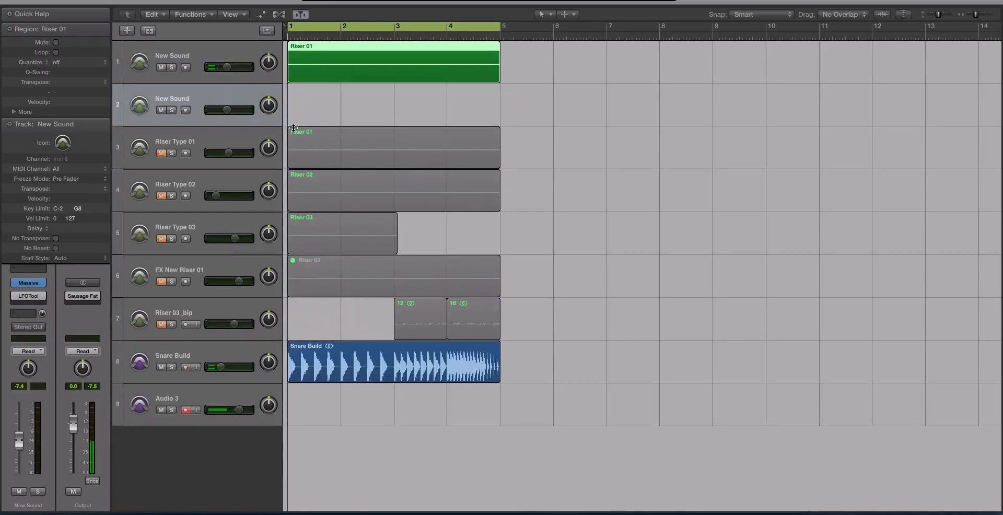
{"action": "left_click_drag", "start_coordinate": [304, 206], "coordinate": [309, 117]}
{"action": "key", "text": "super+z"}
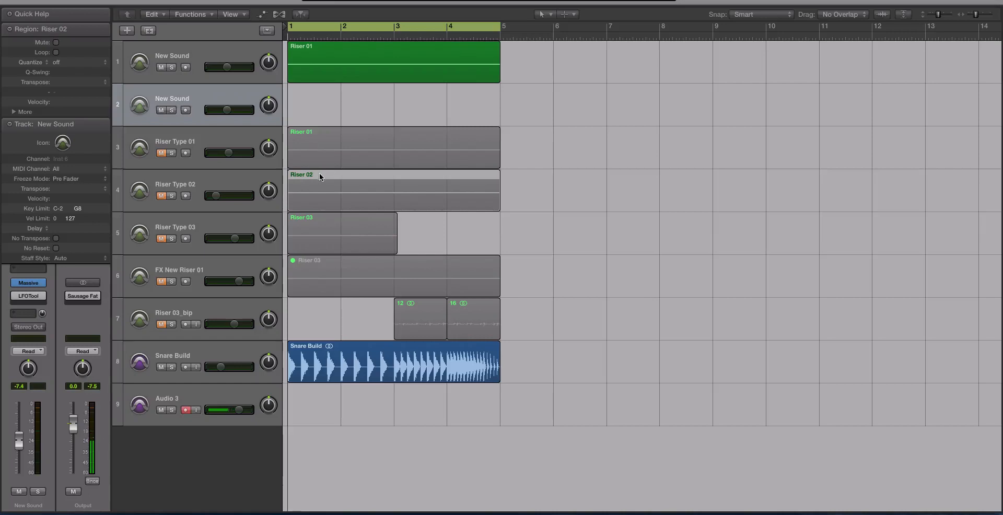
{"action": "left_click_drag", "start_coordinate": [319, 176], "coordinate": [317, 119]}
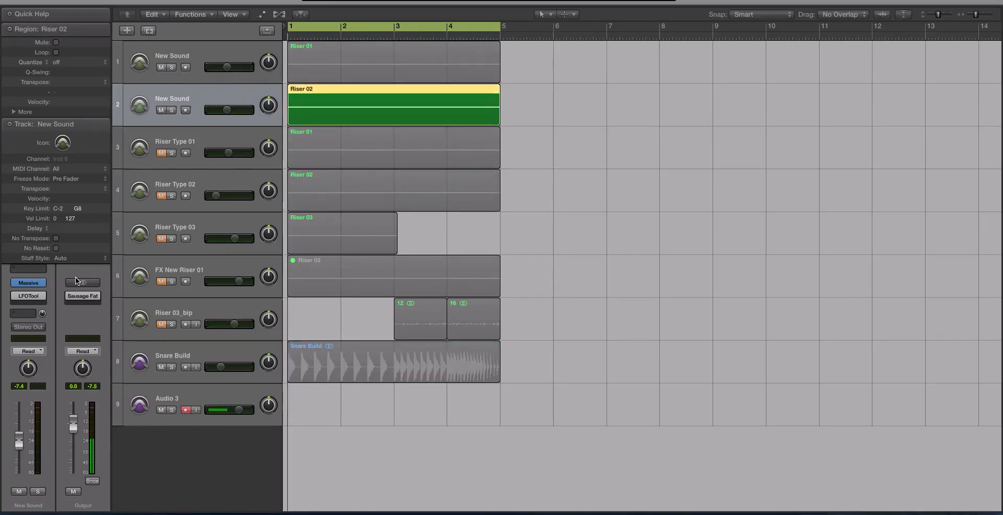
Start a new blank sound in Massive on the second New Sound track and move its window clear of the tracks
{"action": "left_click", "coordinate": [28, 283]}
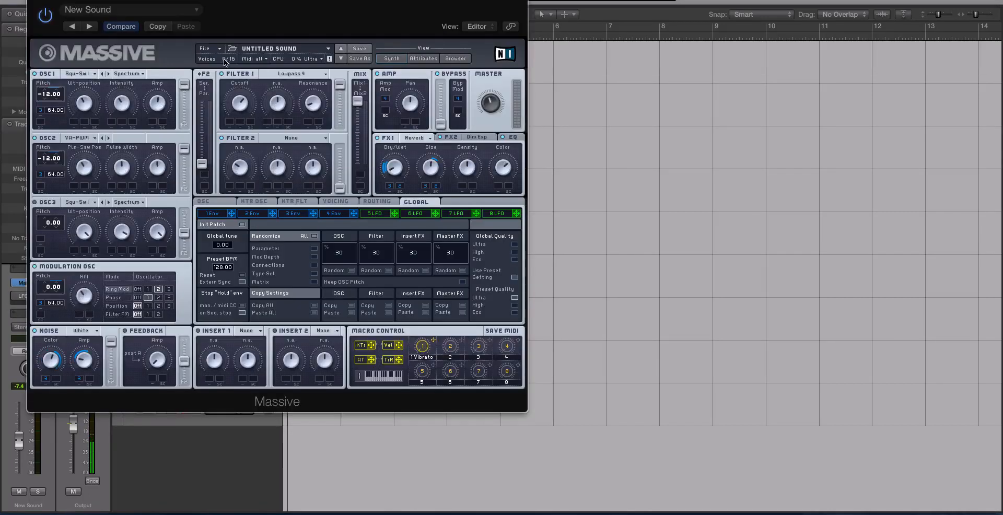
{"action": "left_click", "coordinate": [204, 48]}
{"action": "left_click", "coordinate": [69, 52]}
{"action": "left_click_drag", "start_coordinate": [69, 51], "coordinate": [514, 93]}
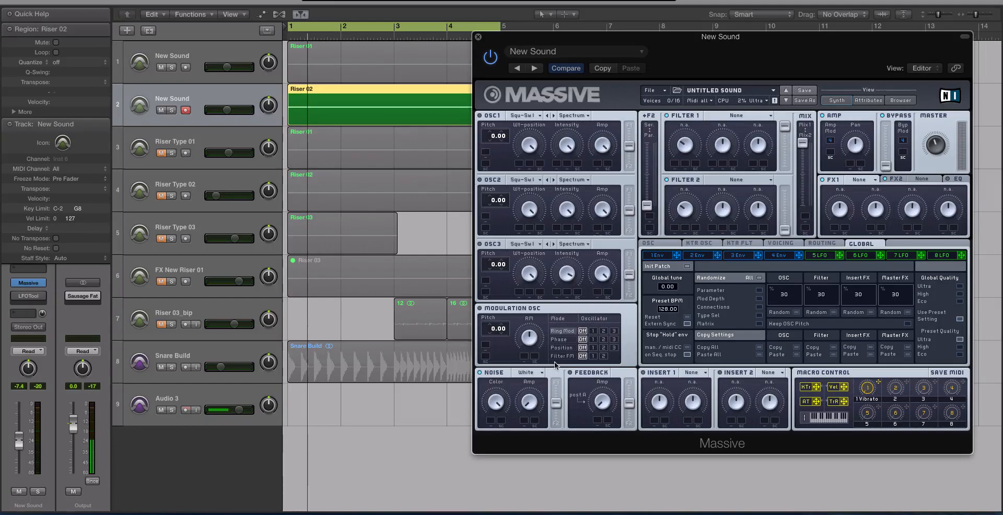
Set the noise type to Bright and shape envelope 3 with a long attack, full sustained level and short release
{"action": "left_click", "coordinate": [532, 373]}
{"action": "left_click", "coordinate": [531, 365]}
{"action": "left_click", "coordinate": [737, 255]}
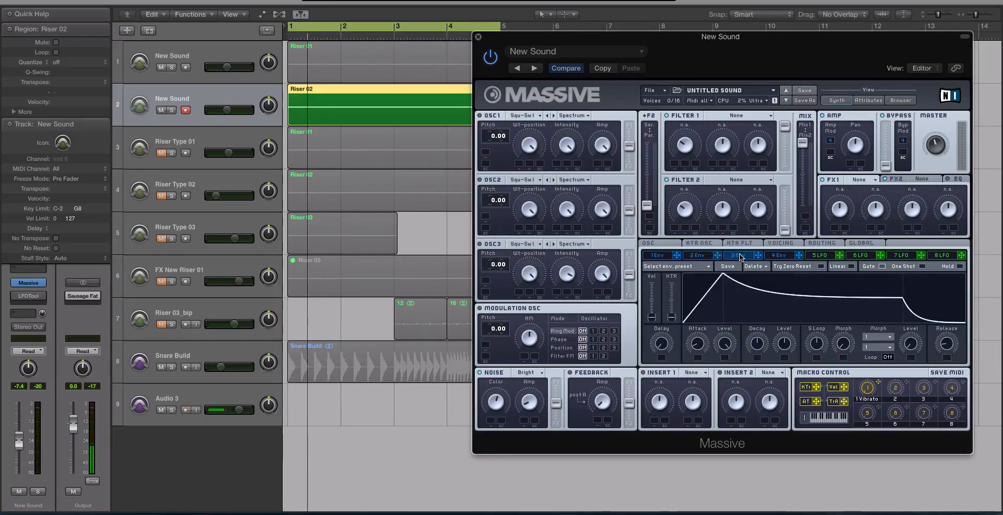
{"action": "left_click", "coordinate": [416, 206]}
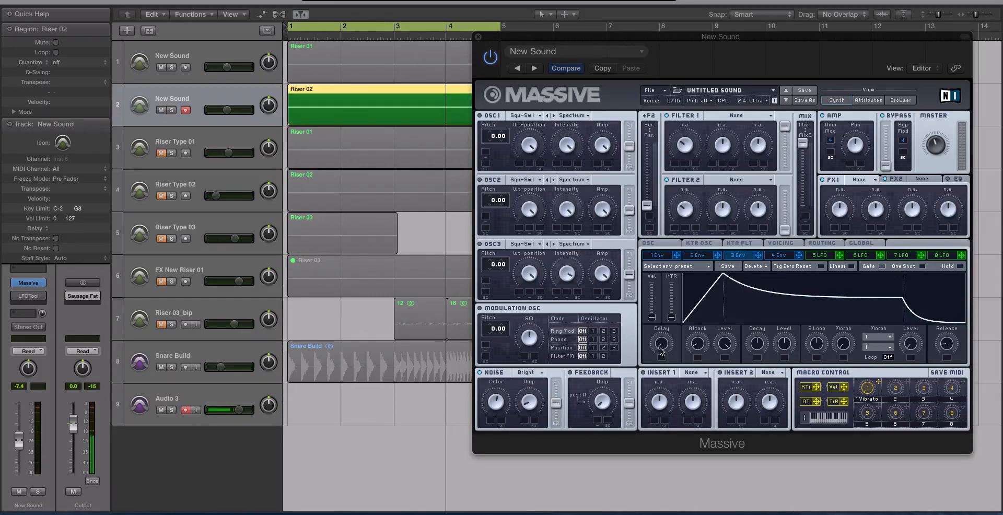
{"action": "left_click_drag", "start_coordinate": [700, 353], "coordinate": [782, 225]}
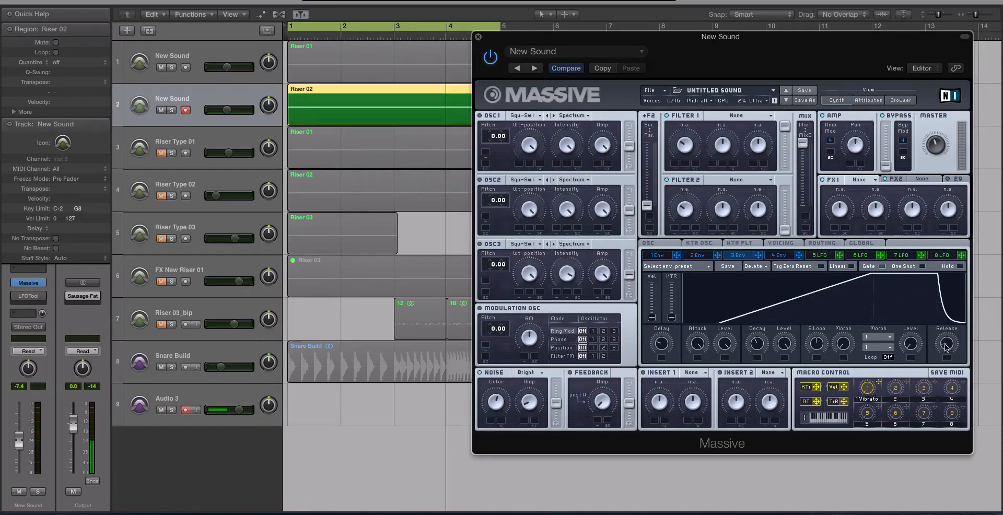
{"action": "left_click_drag", "start_coordinate": [947, 347], "coordinate": [946, 364]}
Modulate the noise Amp and Color upward with envelope 3 and play the sound
{"action": "left_click_drag", "start_coordinate": [759, 260], "coordinate": [527, 405]}
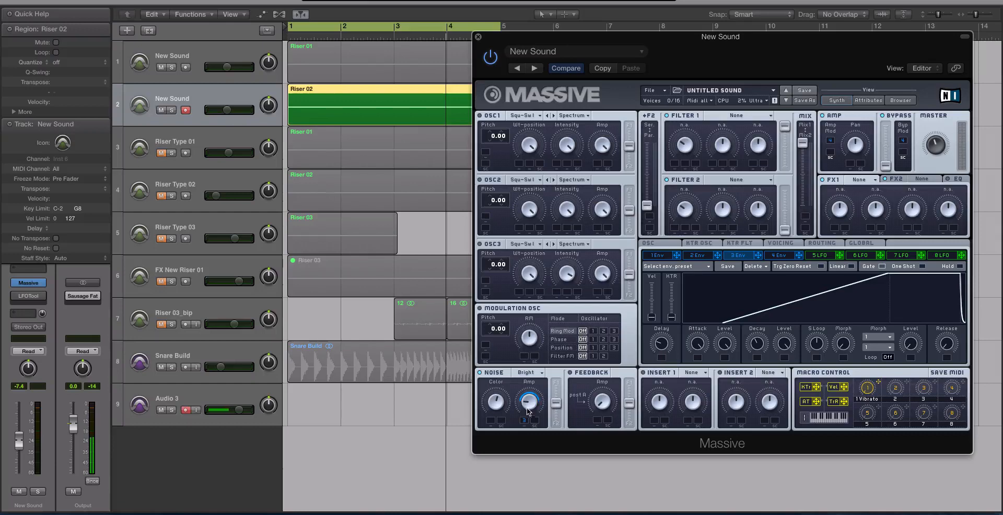
{"action": "left_click_drag", "start_coordinate": [759, 256], "coordinate": [491, 418]}
{"action": "key", "text": "space"}
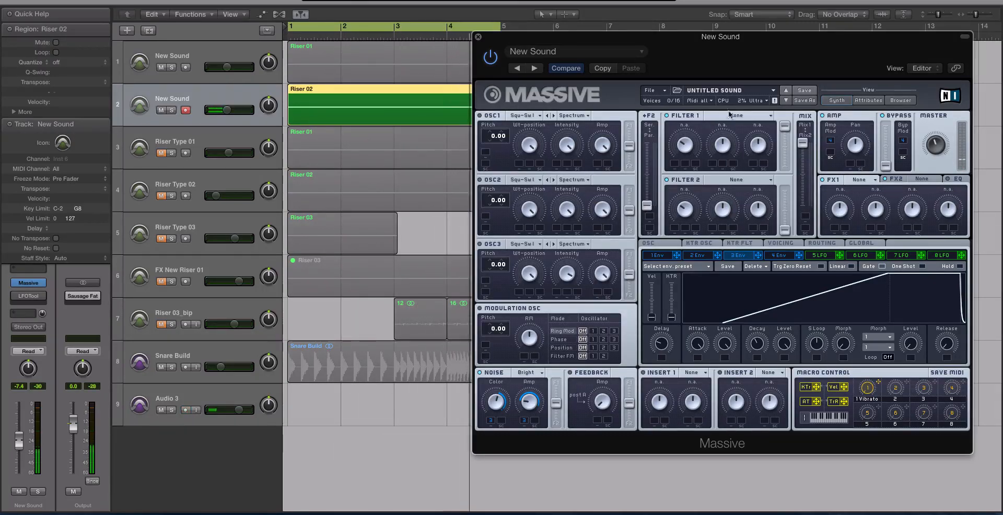
Set Filter 1 to Lowpass 4 and load Reverb in FX1
{"action": "left_click", "coordinate": [734, 115]}
{"action": "left_click", "coordinate": [720, 135]}
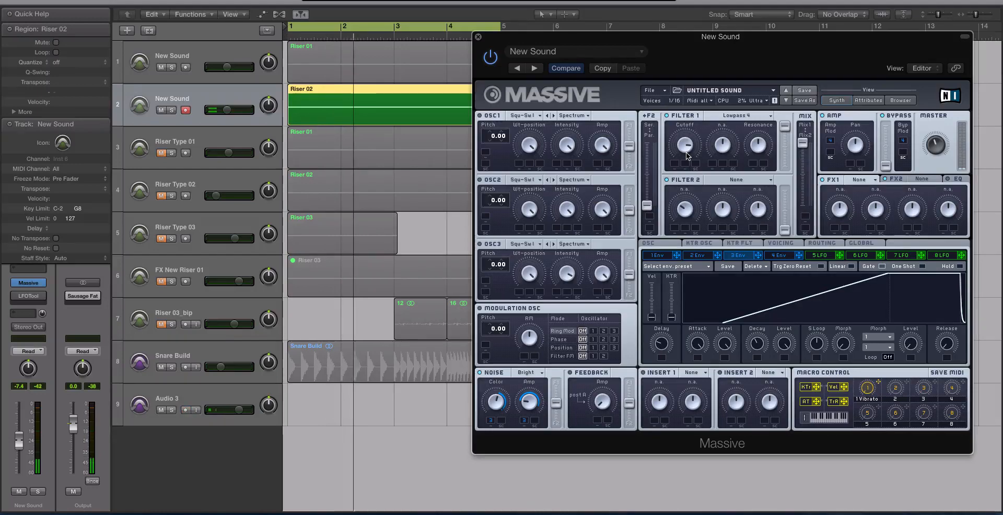
{"action": "left_click", "coordinate": [867, 181]}
{"action": "left_click", "coordinate": [870, 187]}
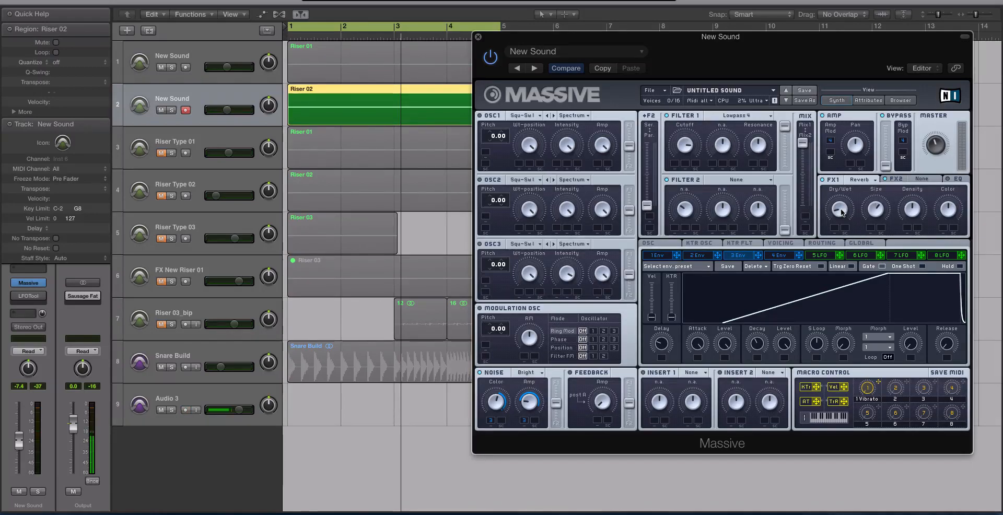
Browse the FX2 effect types and load Chorus
{"action": "left_click", "coordinate": [924, 181]}
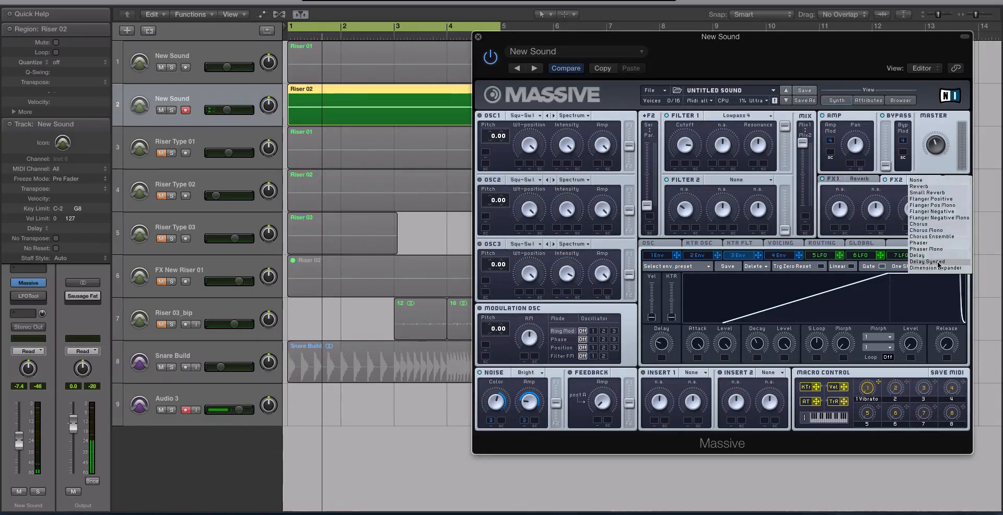
{"action": "left_click", "coordinate": [797, 294]}
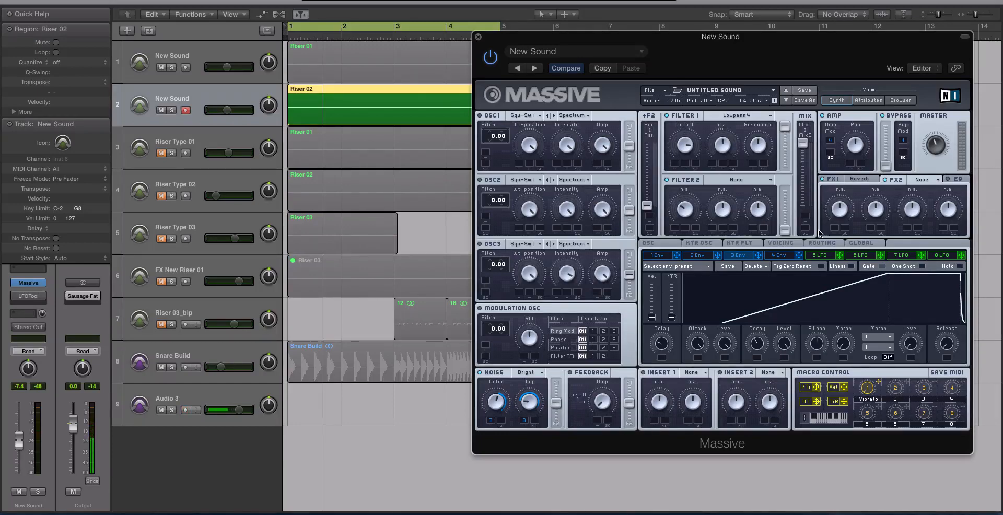
{"action": "left_click", "coordinate": [925, 181]}
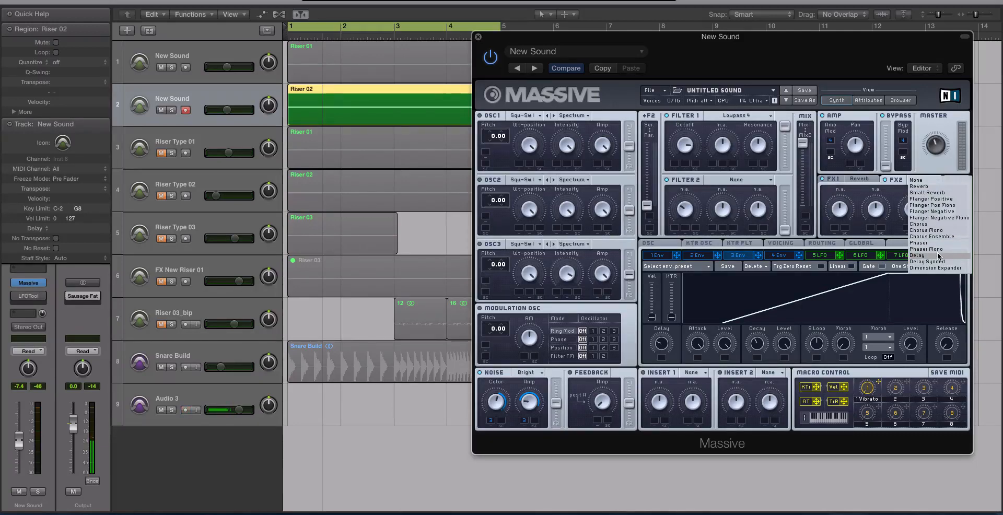
{"action": "left_click", "coordinate": [941, 225]}
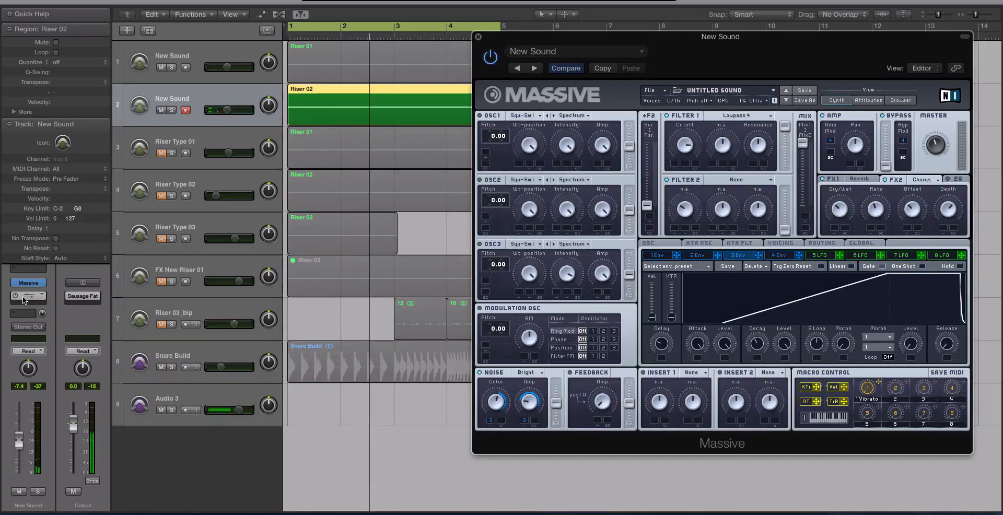
Select the top two tracks' riser regions to hear them together and raise the second New Sound track's volume to -5.3 dB
{"action": "left_click", "coordinate": [320, 79], "text": "shift"}
{"action": "key", "text": "z"}
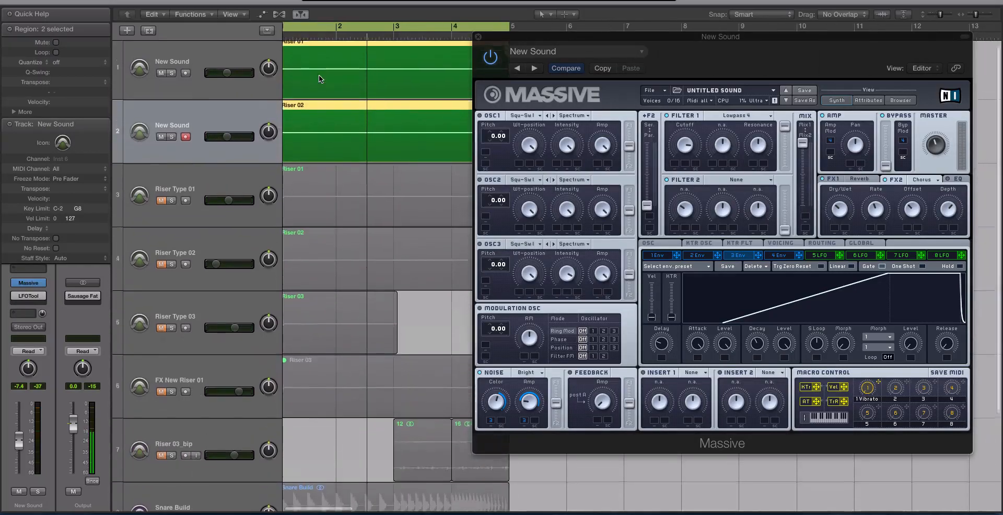
{"action": "left_click_drag", "start_coordinate": [226, 133], "coordinate": [229, 133]}
{"action": "left_click", "coordinate": [522, 437]}
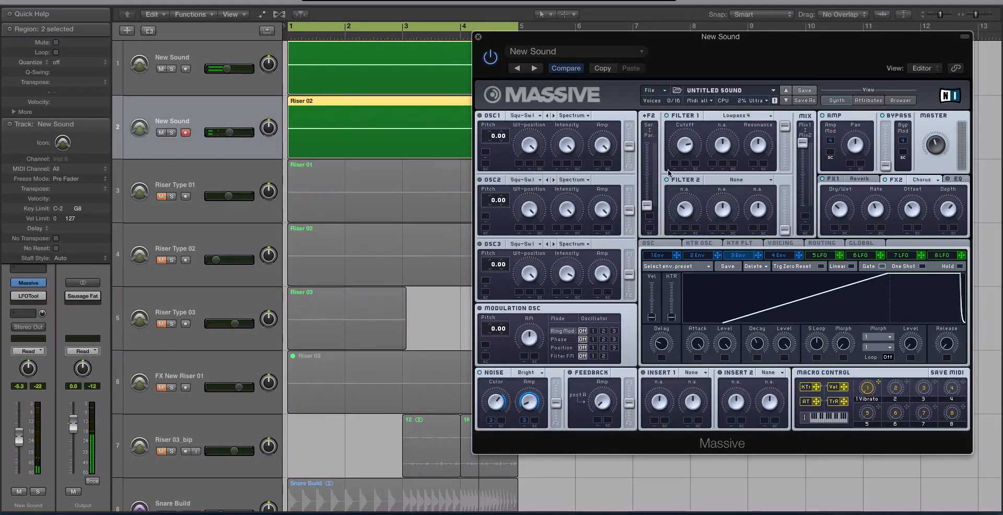
Modulate Filter 1's Cutoff with envelope 3, play Riser 02 on its own, and adjust the modulation amount
{"action": "left_click_drag", "start_coordinate": [758, 255], "coordinate": [675, 164]}
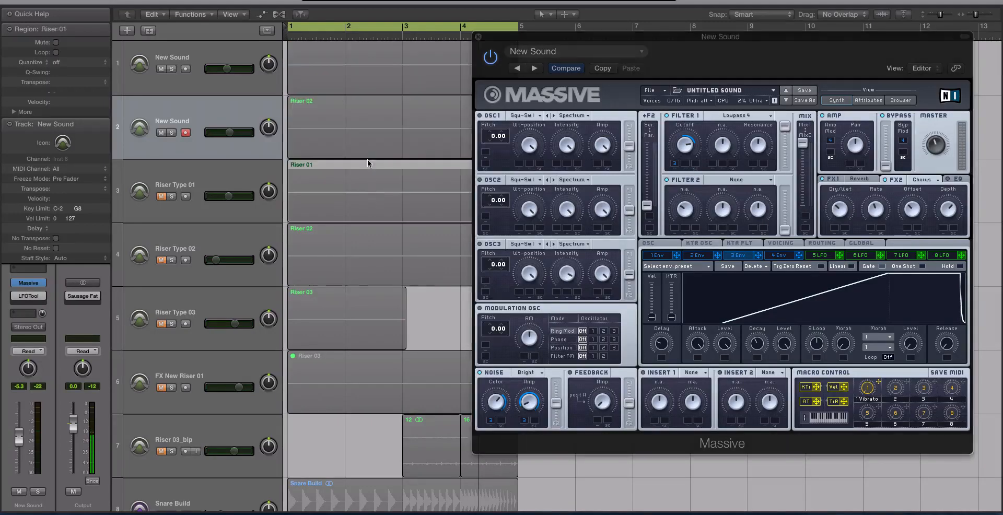
{"action": "left_click", "coordinate": [368, 146]}
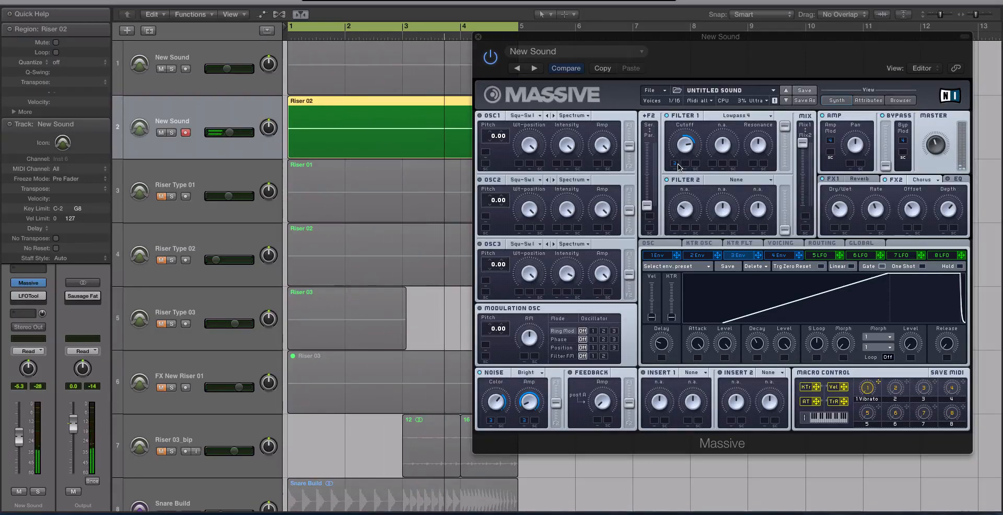
{"action": "left_click", "coordinate": [678, 162]}
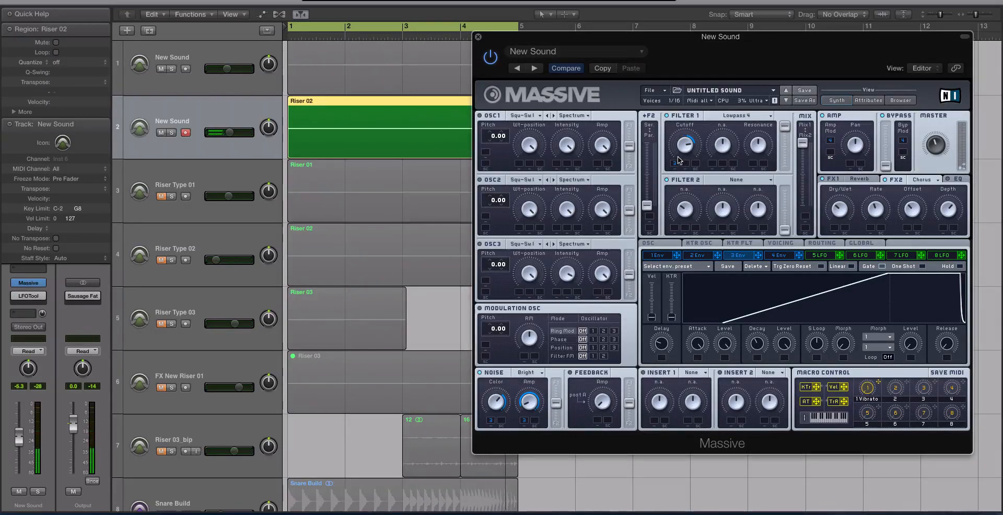
Close Massive, play both risers with the snare build, and raise the second New Sound track's volume to -5.0 dB
{"action": "left_click", "coordinate": [477, 36]}
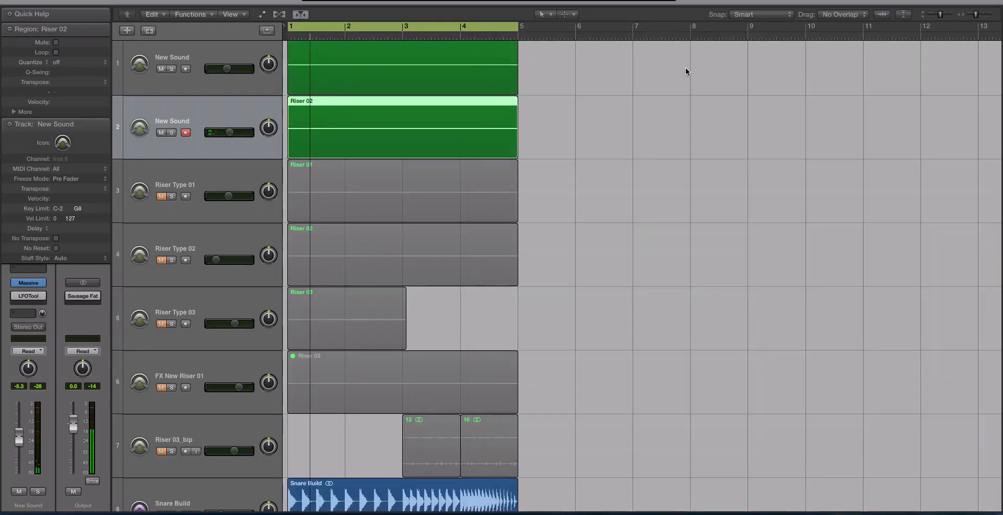
{"action": "left_click", "coordinate": [640, 165], "text": "ctrl+alt"}
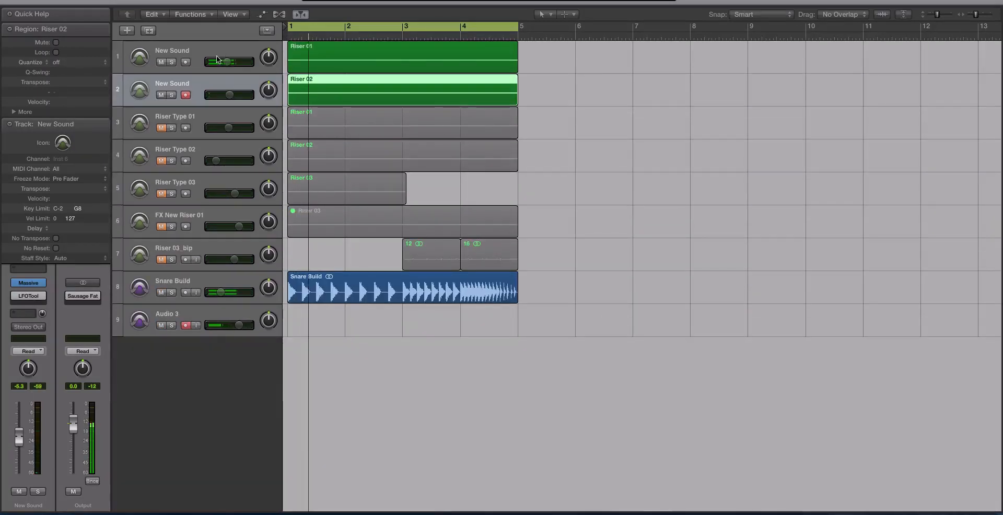
{"action": "left_click_drag", "start_coordinate": [229, 94], "coordinate": [231, 95]}
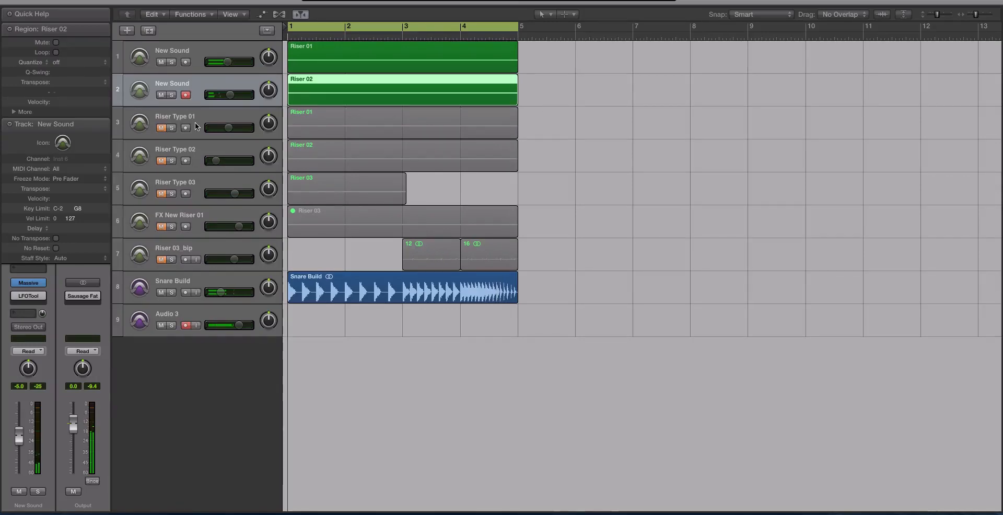
Add a third New Sound track with the same settings and copy the Riser 03 region onto it from Riser Type 03
{"action": "key", "text": "super+d"}
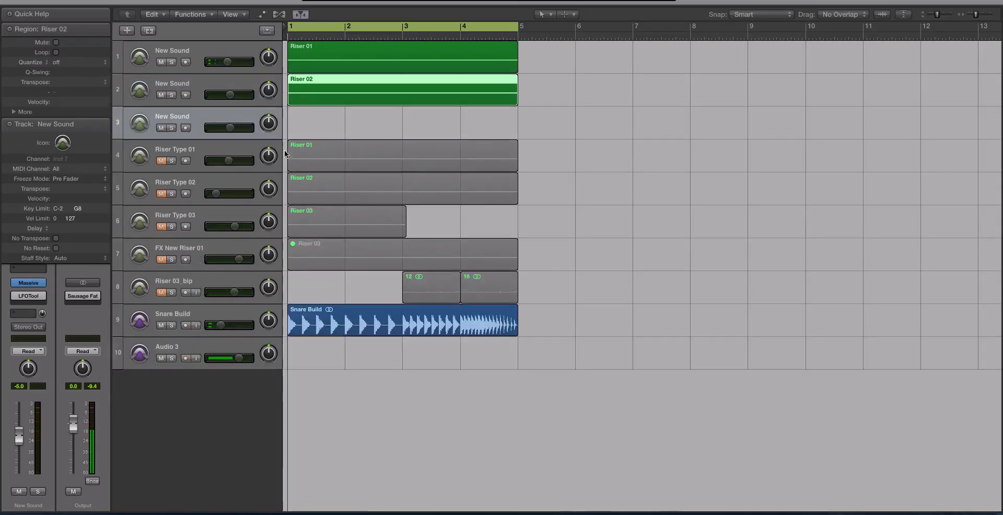
{"action": "scroll", "coordinate": [289, 221], "scroll_direction": "right", "scroll_amount": 1}
{"action": "key", "text": "ctrl+Right"}
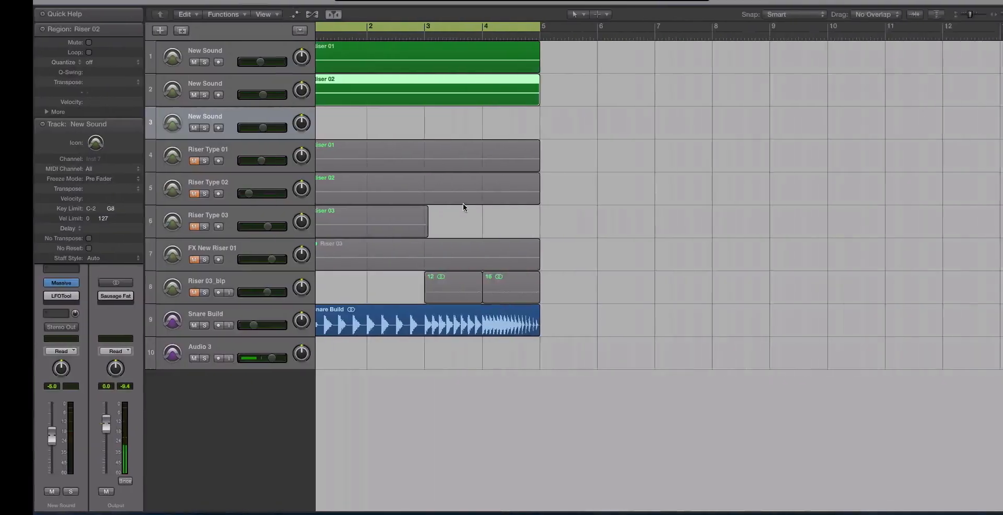
{"action": "left_click", "coordinate": [479, 215]}
{"action": "scroll", "coordinate": [480, 216], "scroll_direction": "left", "scroll_amount": 1}
{"action": "left_click", "coordinate": [348, 212]}
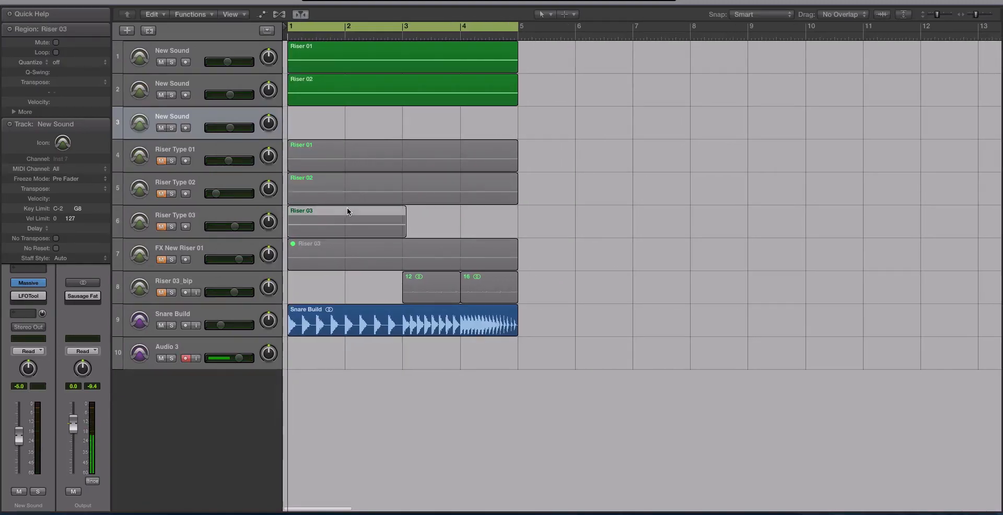
{"action": "left_click_drag", "start_coordinate": [343, 220], "coordinate": [343, 127]}
Solo the Riser 03 regions and unmute Riser Type 03 to listen to the original riser on its own
{"action": "key", "text": "space"}
{"action": "key", "text": "ctrl+s"}
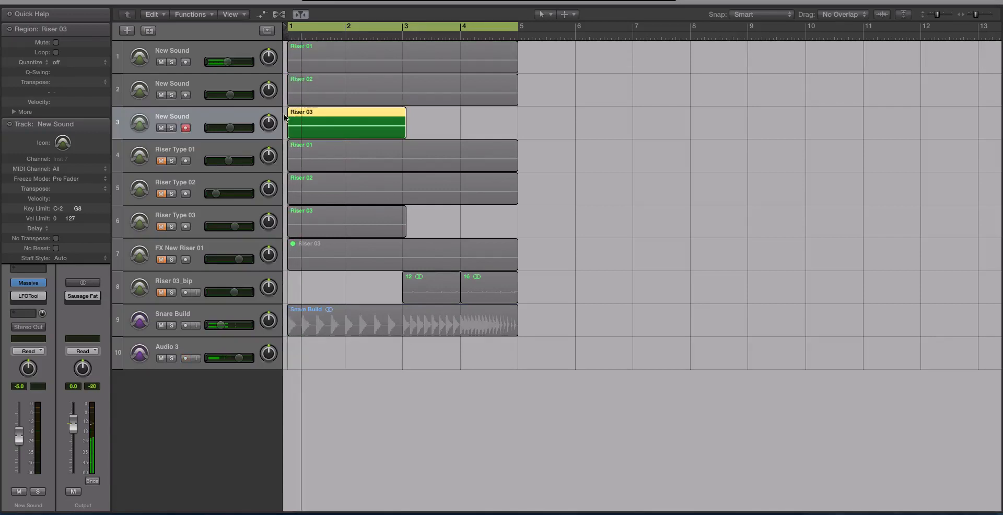
{"action": "left_click", "coordinate": [337, 214]}
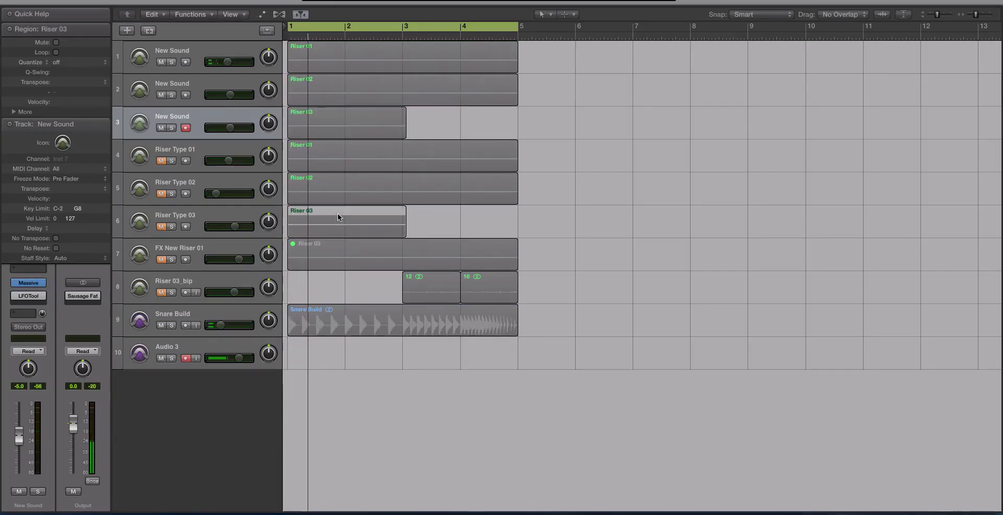
{"action": "left_click", "coordinate": [158, 226]}
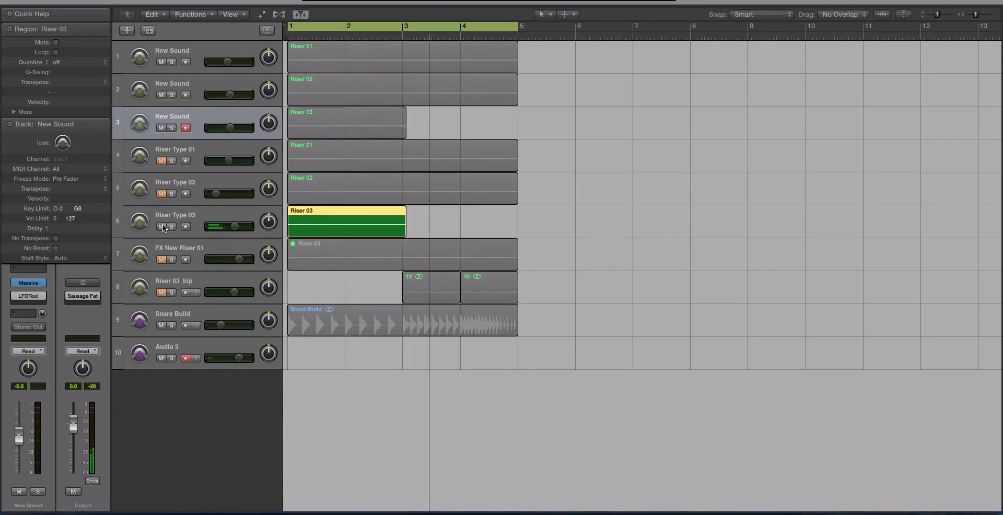
{"action": "left_click", "coordinate": [314, 124]}
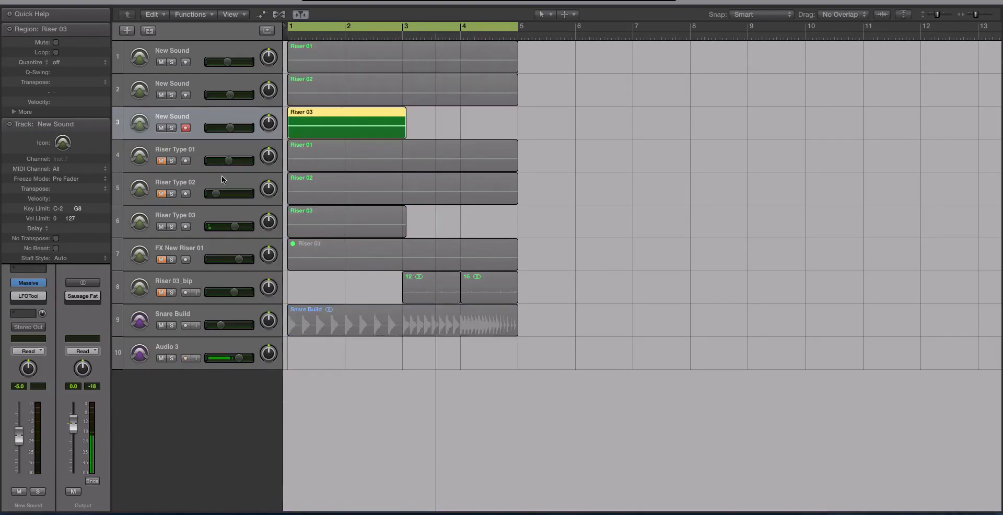
Start a new sound in Massive on the third New Sound track and set OSC1's pitch to -24.00
{"action": "left_click", "coordinate": [21, 283]}
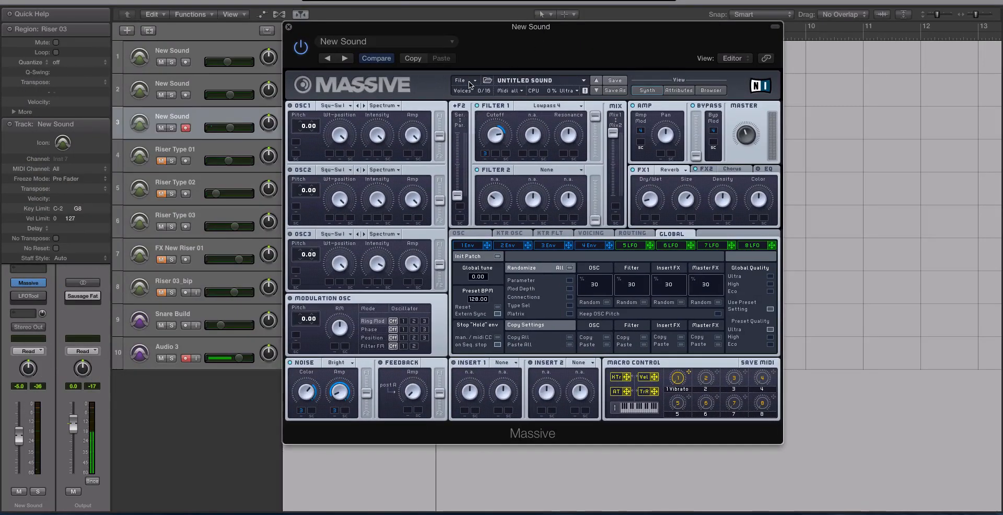
{"action": "left_click", "coordinate": [460, 80]}
{"action": "left_click", "coordinate": [473, 85]}
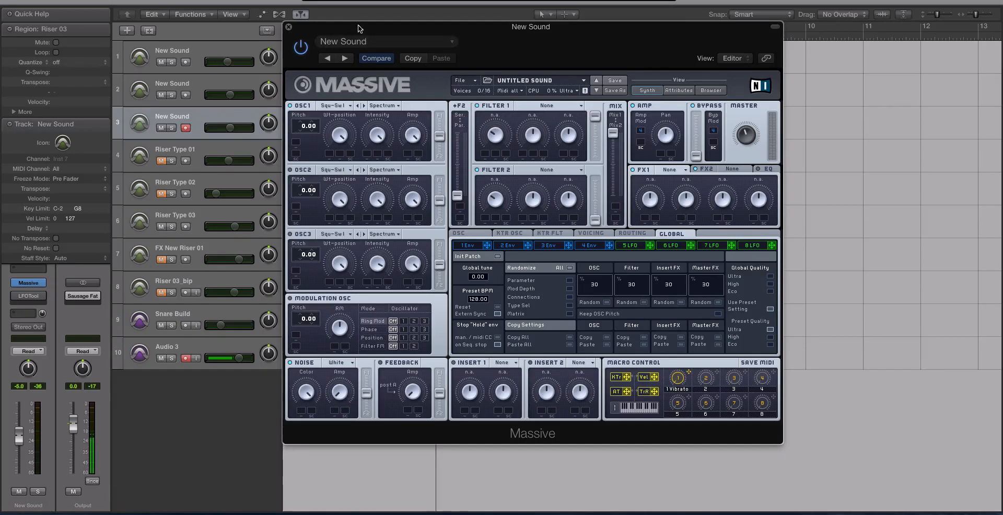
{"action": "left_click_drag", "start_coordinate": [360, 28], "coordinate": [379, 57]}
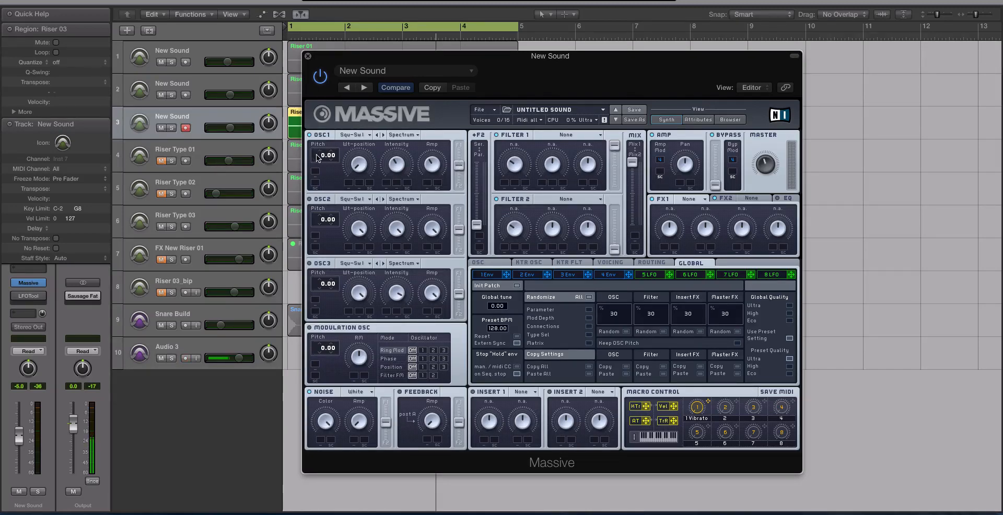
{"action": "left_click_drag", "start_coordinate": [321, 156], "coordinate": [323, 182]}
Shape envelope 3 with a longer attack and full decay level, and modulate OSC1's pitch with it by 64.00
{"action": "left_click", "coordinate": [487, 276]}
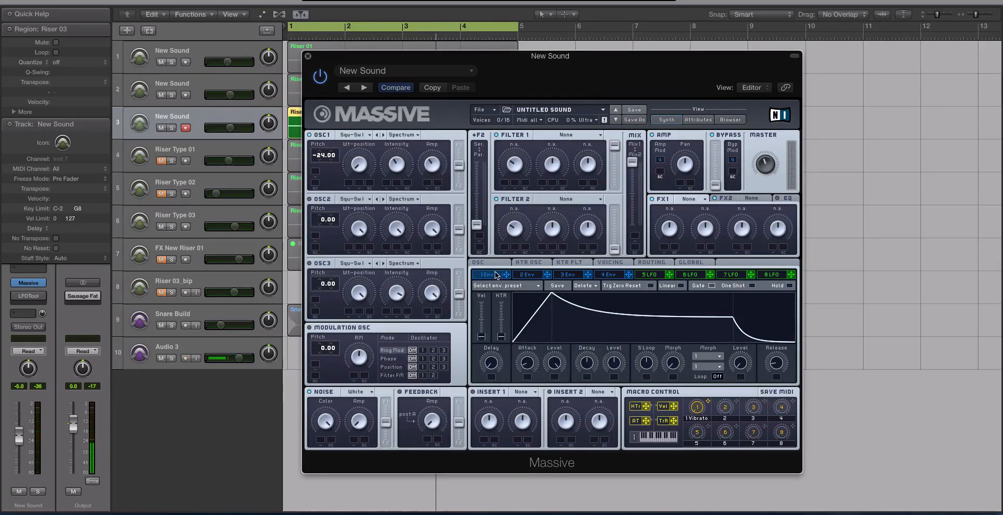
{"action": "left_click", "coordinate": [566, 275]}
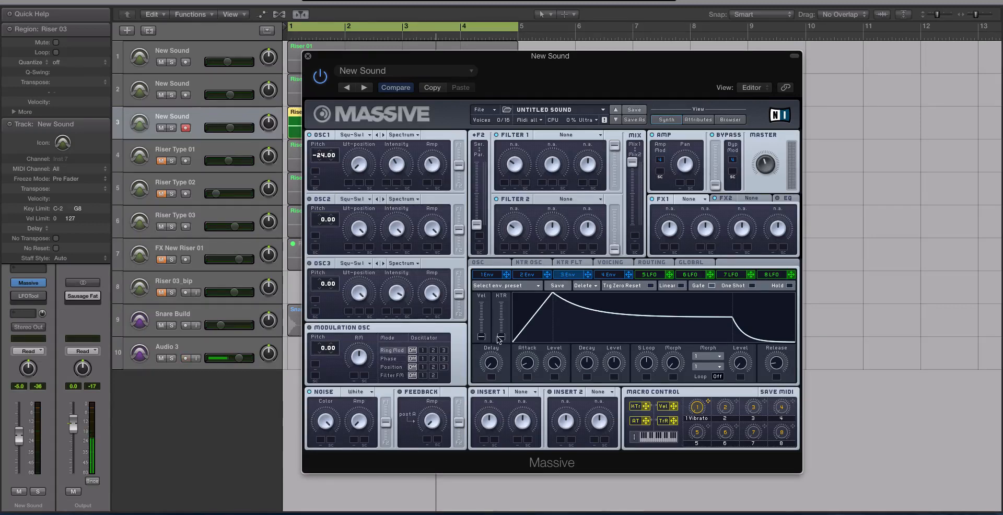
{"action": "left_click_drag", "start_coordinate": [529, 370], "coordinate": [602, 281]}
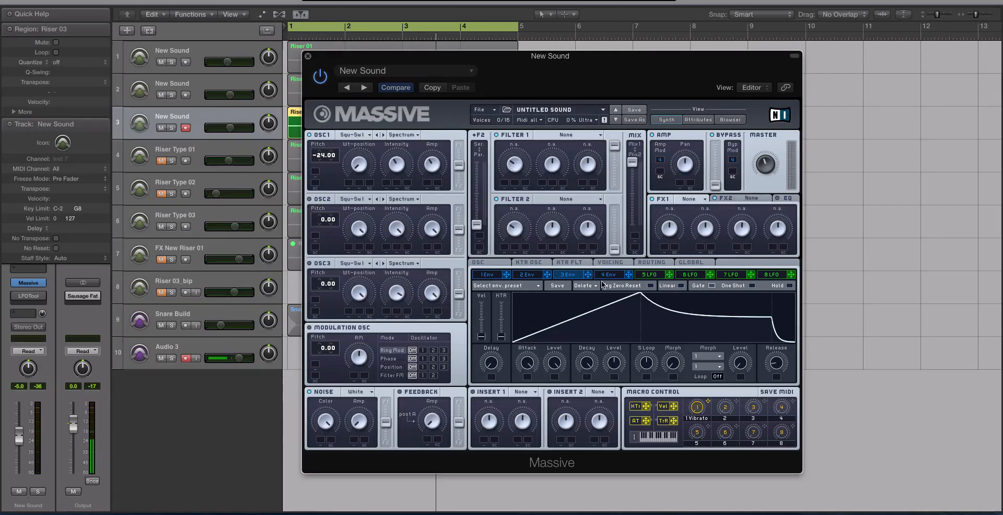
{"action": "left_click_drag", "start_coordinate": [615, 351], "coordinate": [624, 264]}
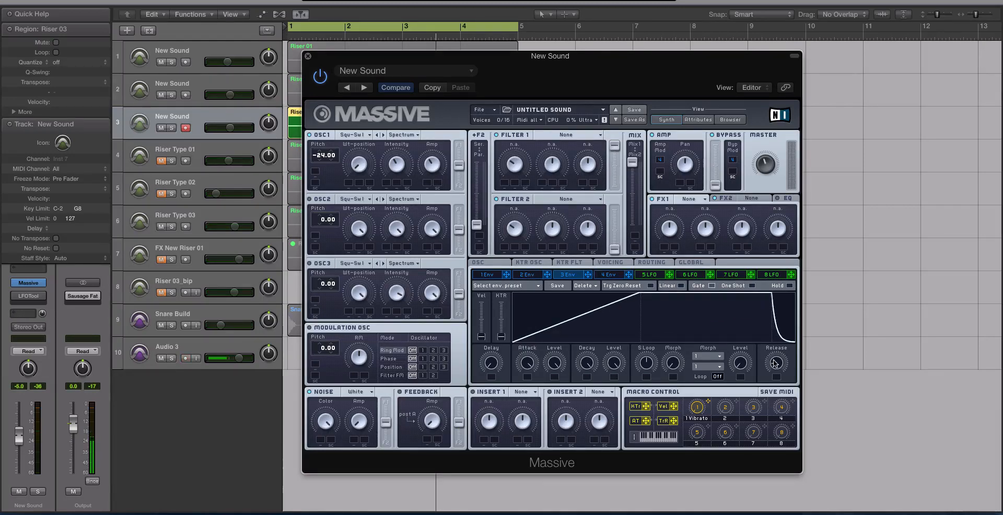
{"action": "left_click_drag", "start_coordinate": [776, 362], "coordinate": [775, 366]}
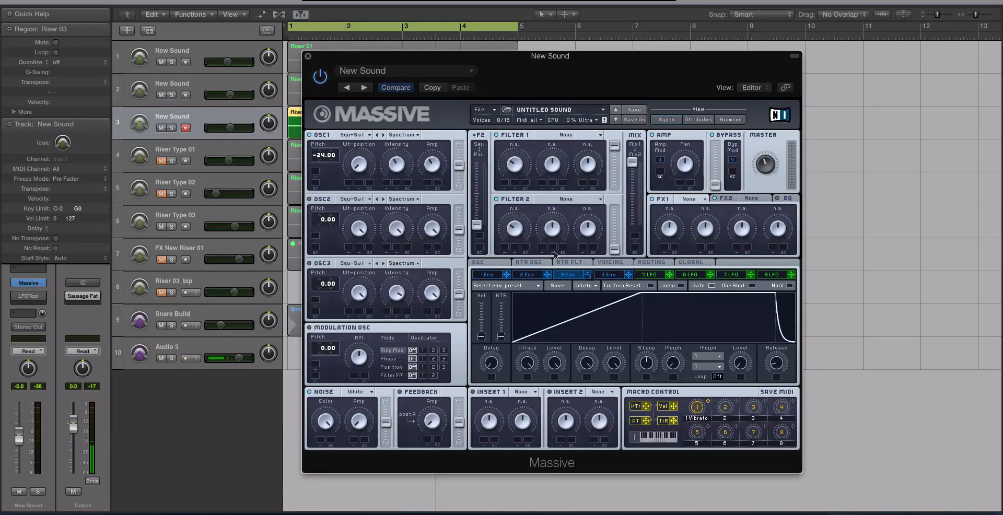
{"action": "left_click_drag", "start_coordinate": [555, 255], "coordinate": [345, 82]}
{"action": "key", "text": "space"}
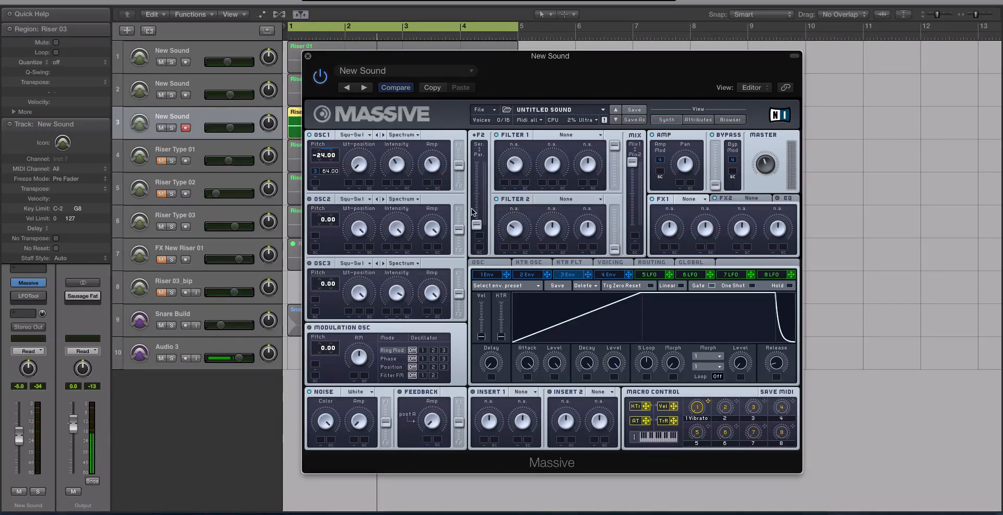
Sync LFO 6 at a 1/8 ratio, with sawtooth shapes for both curves and the crossfade fully on the upper curve
{"action": "left_click", "coordinate": [661, 274]}
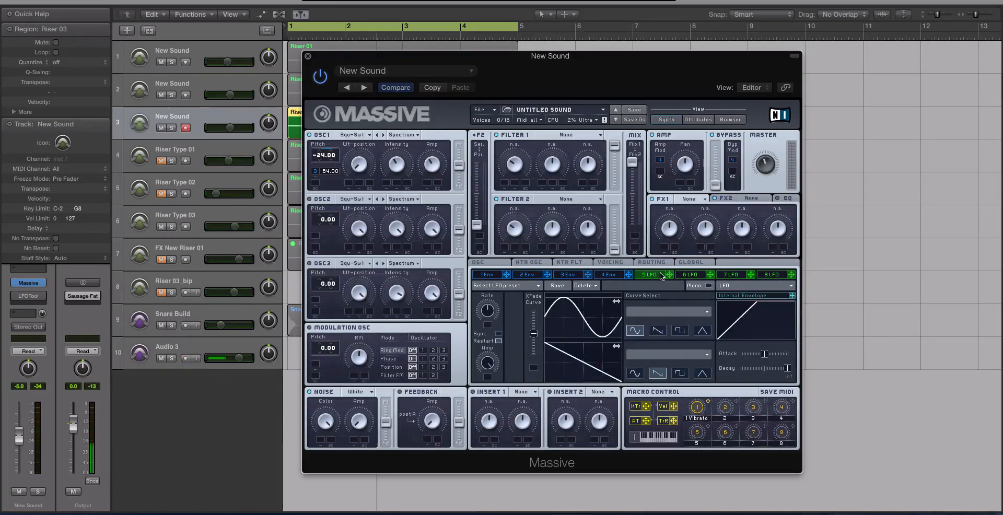
{"action": "left_click", "coordinate": [690, 274]}
{"action": "left_click", "coordinate": [499, 334]}
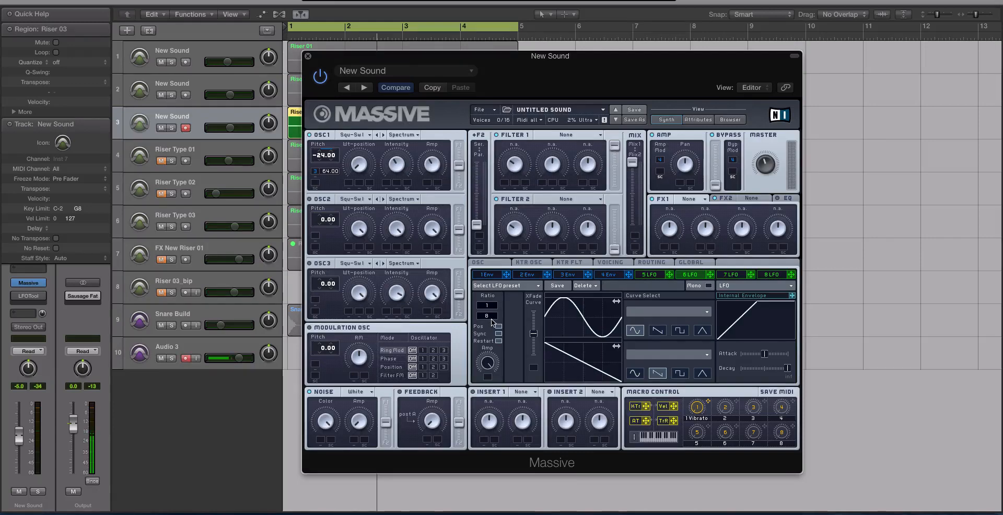
{"action": "left_click", "coordinate": [657, 333]}
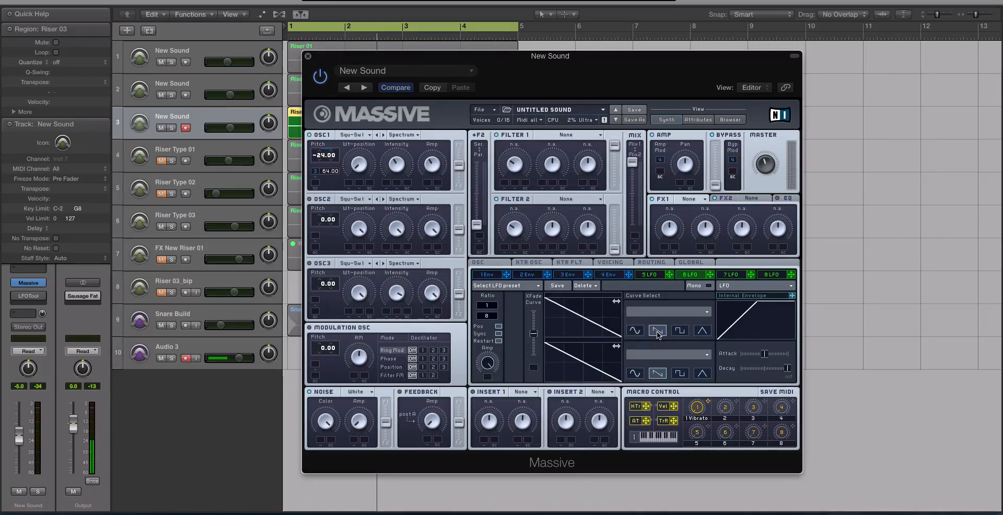
{"action": "left_click_drag", "start_coordinate": [533, 335], "coordinate": [536, 315]}
{"action": "left_click", "coordinate": [637, 374]}
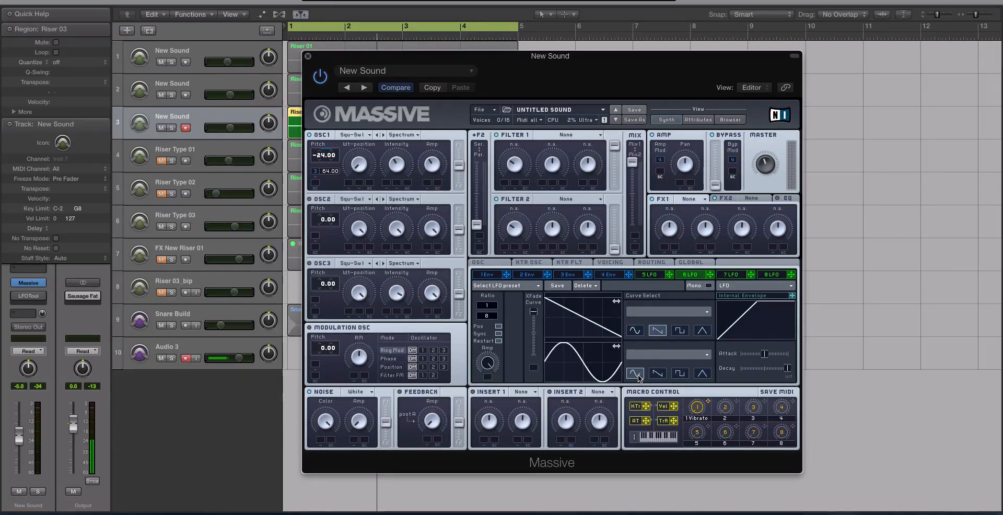
{"action": "left_click", "coordinate": [657, 374]}
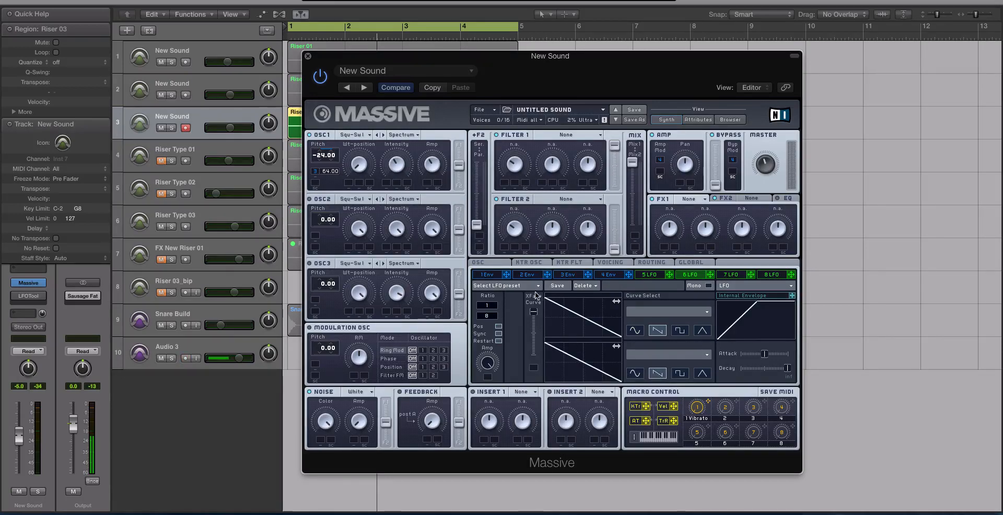
{"action": "left_click_drag", "start_coordinate": [534, 312], "coordinate": [535, 330]}
Modulate OSC1's Amp and the Amp section's Pan with LFO 6, and play the riser
{"action": "left_click_drag", "start_coordinate": [457, 195], "coordinate": [428, 162]}
{"action": "left_click_drag", "start_coordinate": [681, 189], "coordinate": [681, 183]}
{"action": "key", "text": "space"}
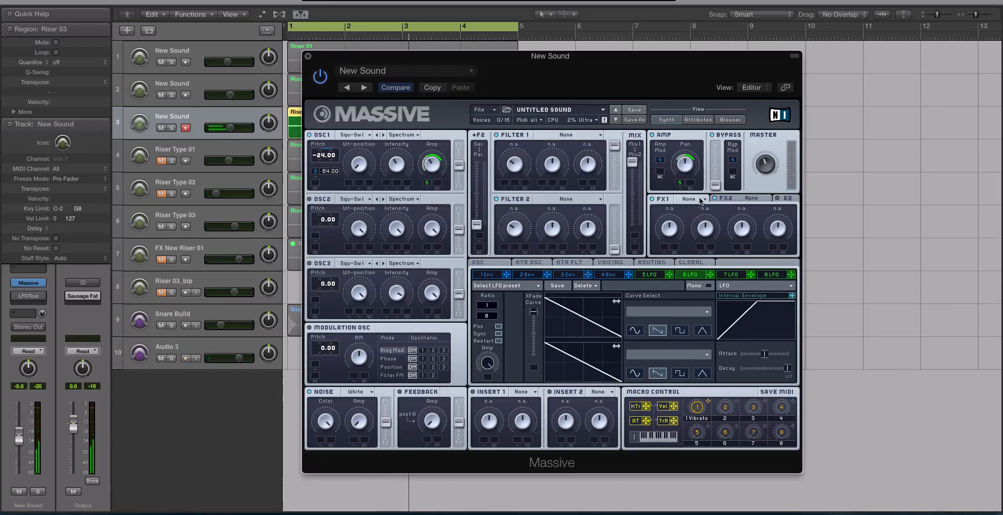
Load Delay Synced in FX1 and Reverb in FX2
{"action": "left_click", "coordinate": [695, 199]}
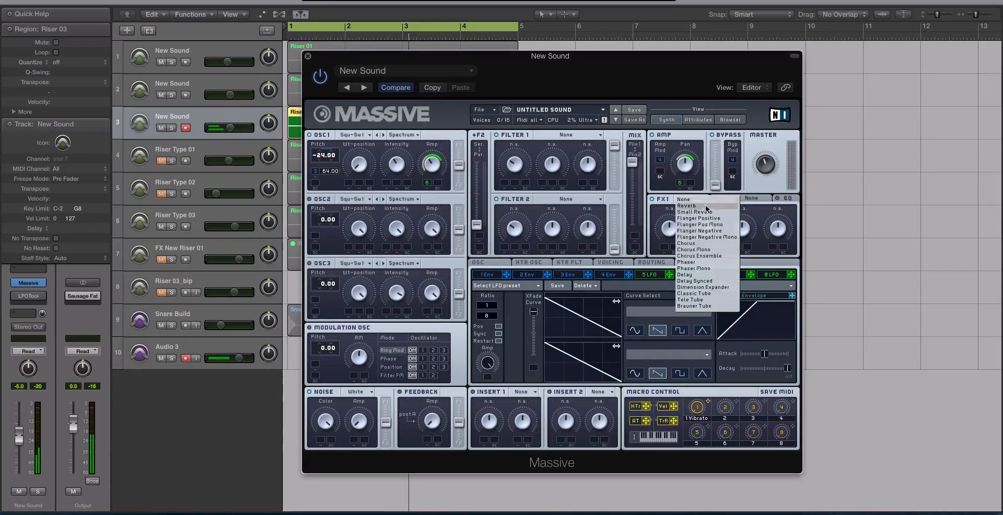
{"action": "left_click", "coordinate": [710, 280]}
{"action": "left_click", "coordinate": [755, 198]}
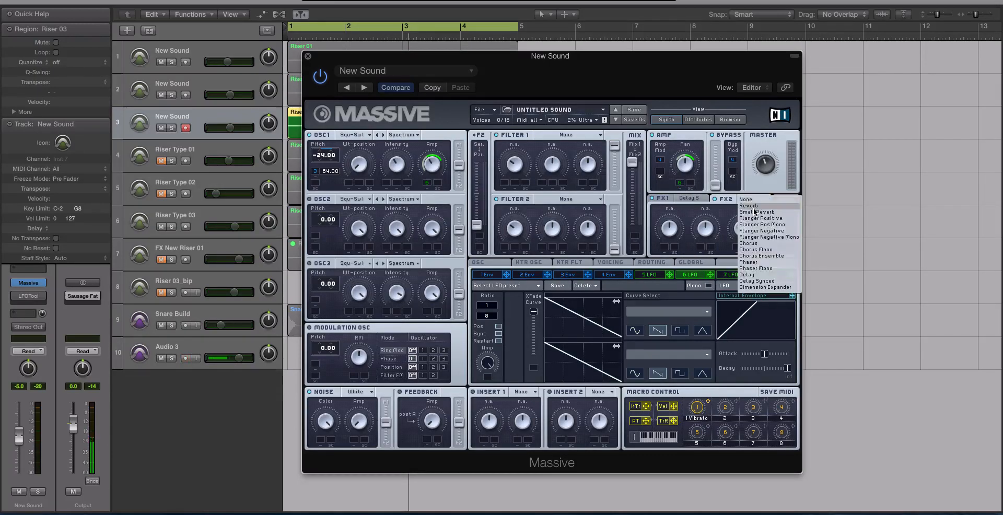
{"action": "left_click", "coordinate": [757, 207]}
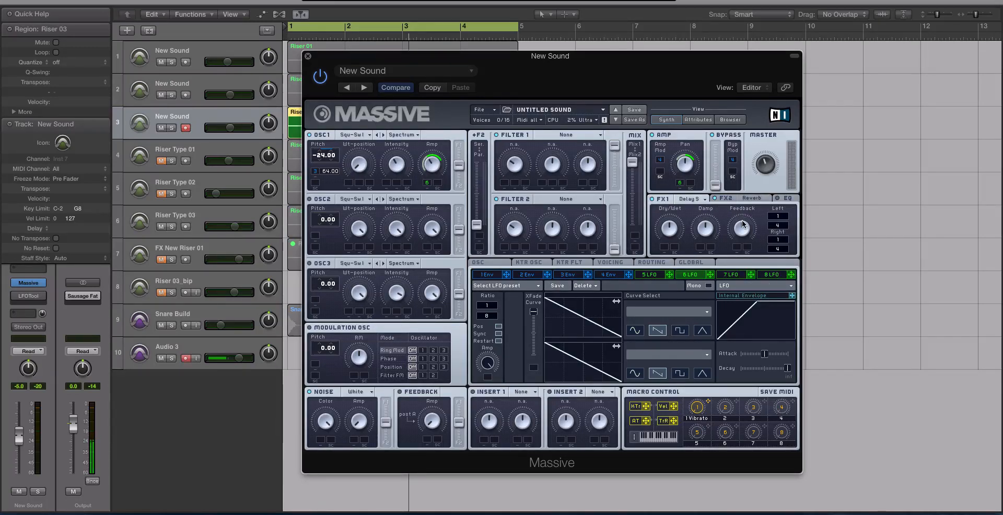
Set the synced delay's left time to 3/16 and right time to 1/4 while listening to the riser
{"action": "left_click_drag", "start_coordinate": [784, 218], "coordinate": [785, 213]}
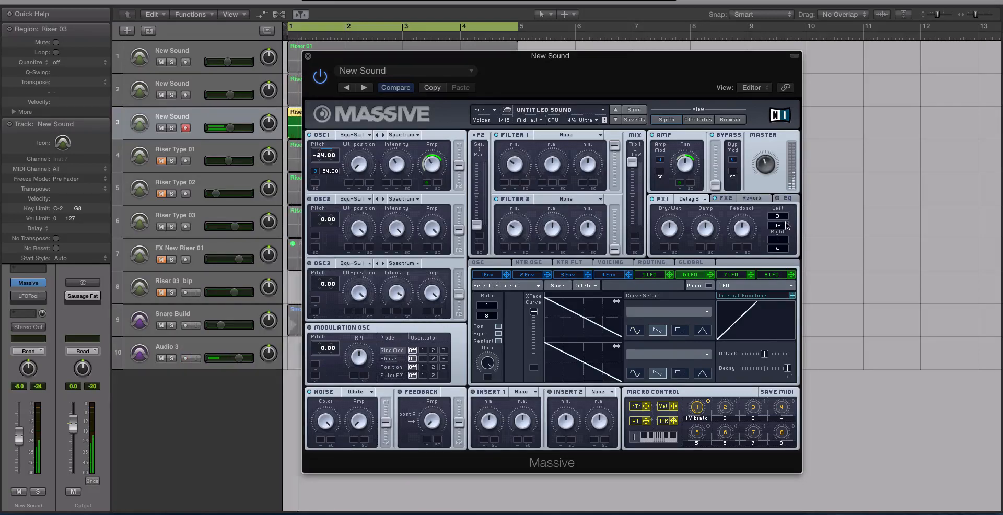
{"action": "left_click", "coordinate": [729, 199]}
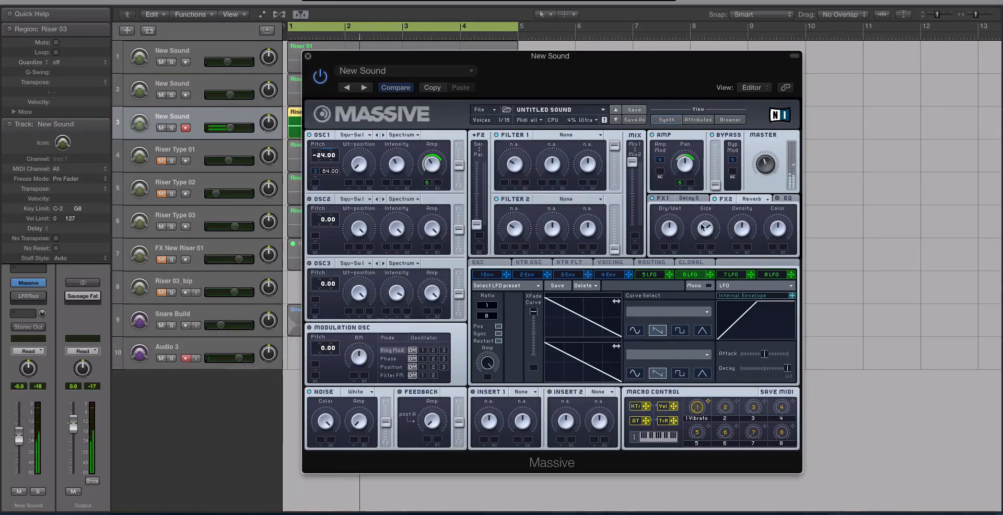
{"action": "left_click", "coordinate": [665, 199]}
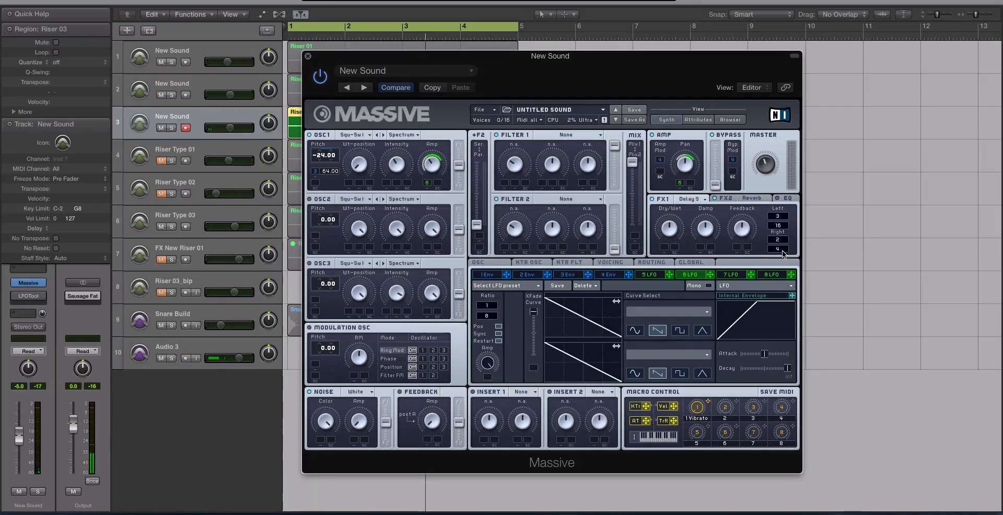
{"action": "left_click_drag", "start_coordinate": [778, 240], "coordinate": [779, 248]}
{"action": "key", "text": "space"}
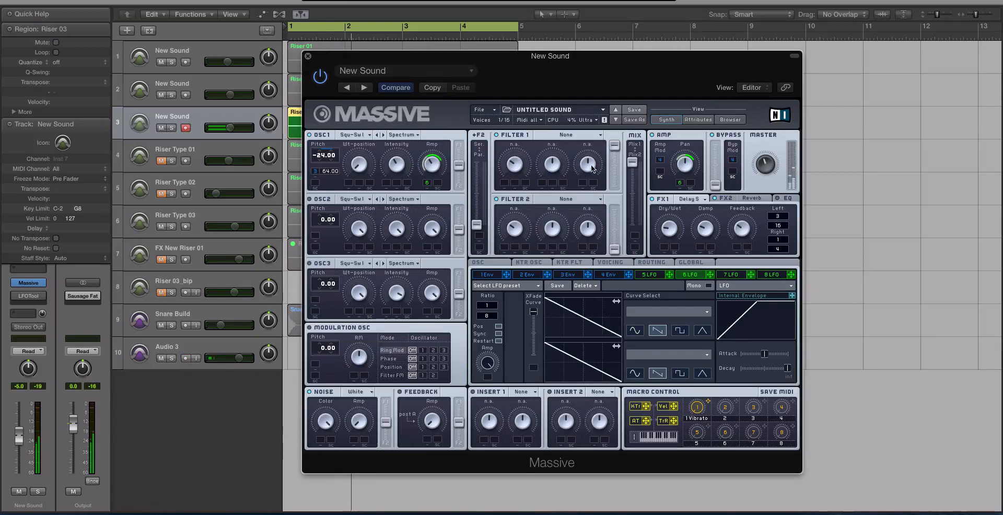
Load Lowpass 2 in Filter 1 and adjust its cutoff while the riser plays
{"action": "left_click", "coordinate": [566, 135]}
{"action": "left_click", "coordinate": [549, 148]}
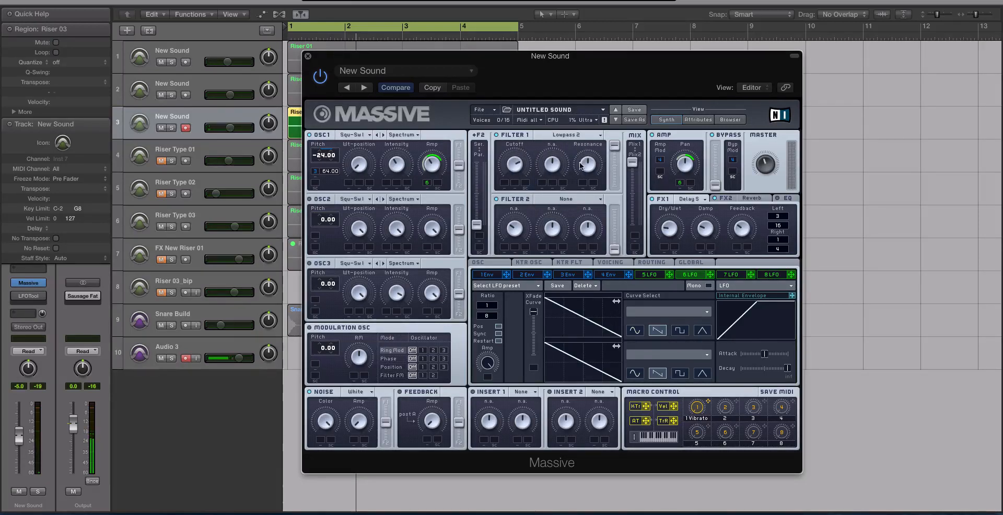
{"action": "key", "text": "space"}
{"action": "left_click_drag", "start_coordinate": [515, 164], "coordinate": [541, 282]}
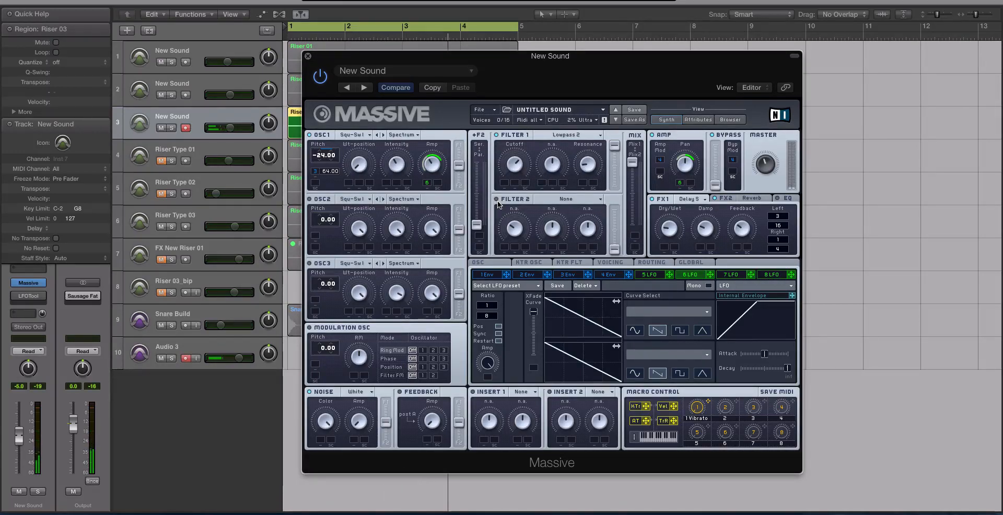
Load the Frequency Shifter in Insert 1 and lower its Dry/Wet amount
{"action": "left_click", "coordinate": [520, 392]}
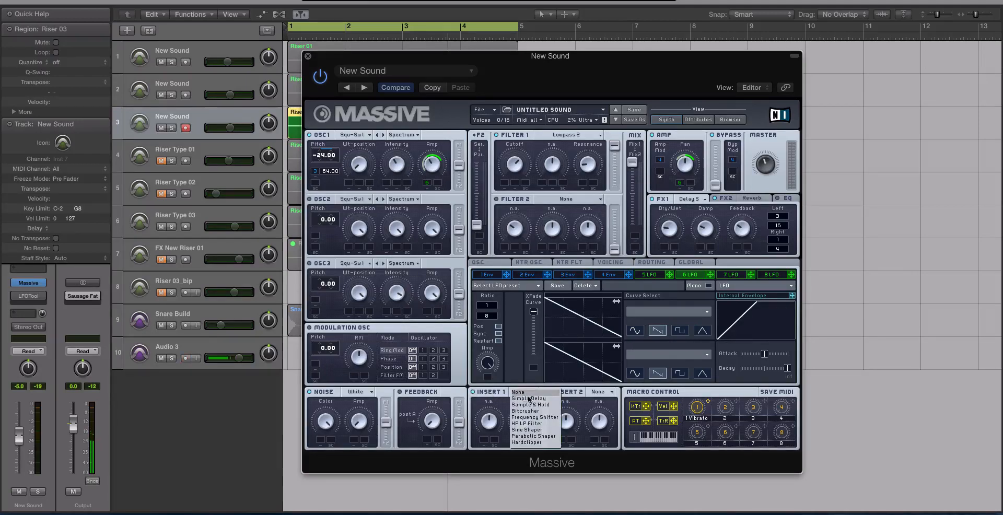
{"action": "left_click", "coordinate": [543, 417]}
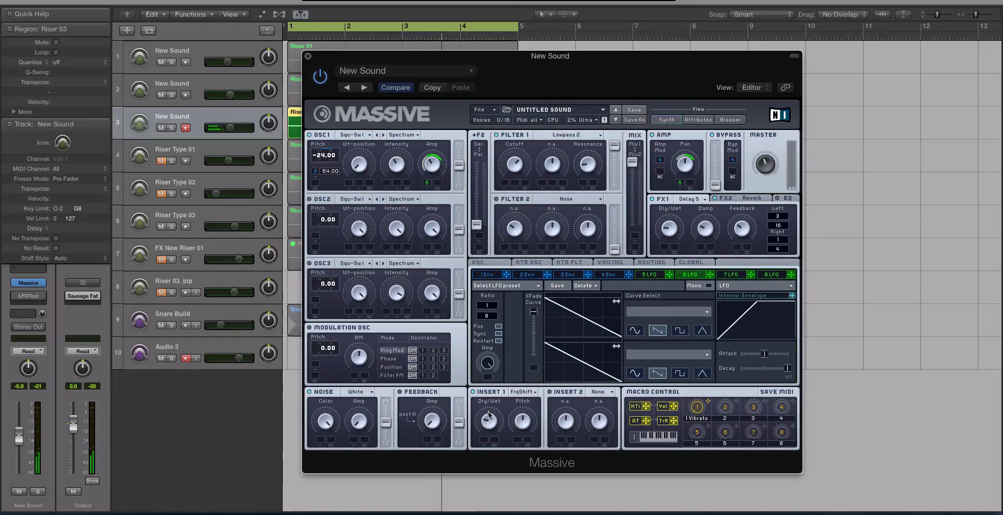
{"action": "left_click_drag", "start_coordinate": [490, 424], "coordinate": [487, 431]}
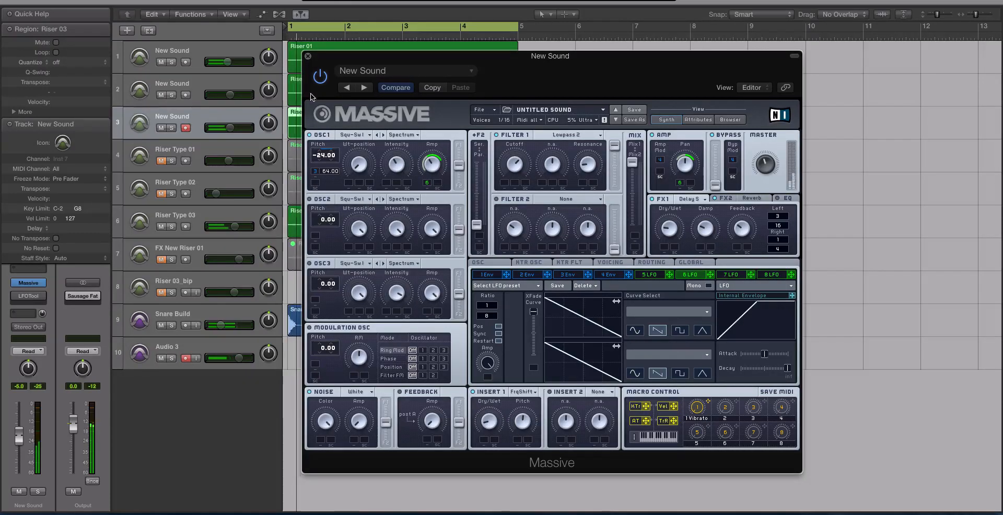
Move the Massive window away from the tracks and mute Riser Type 03 while all New Sound risers play with the snare build
{"action": "left_click_drag", "start_coordinate": [550, 56], "coordinate": [870, 62]}
{"action": "left_click", "coordinate": [161, 227]}
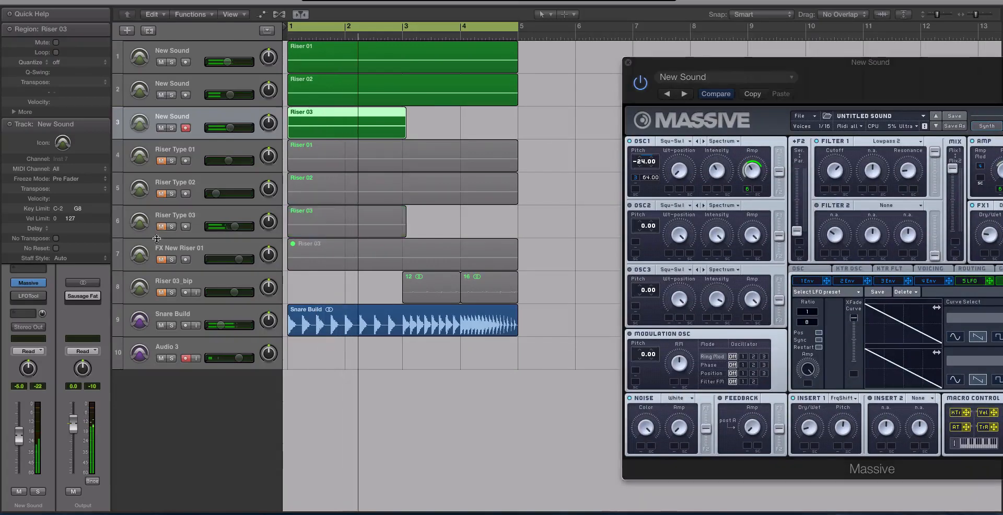
Stop playback, move the Massive window over the arrangement and lower the third New Sound track's volume to -6.6 dB
{"action": "key", "text": "space"}
{"action": "left_click_drag", "start_coordinate": [676, 65], "coordinate": [556, 50]}
{"action": "key", "text": "super+Down"}
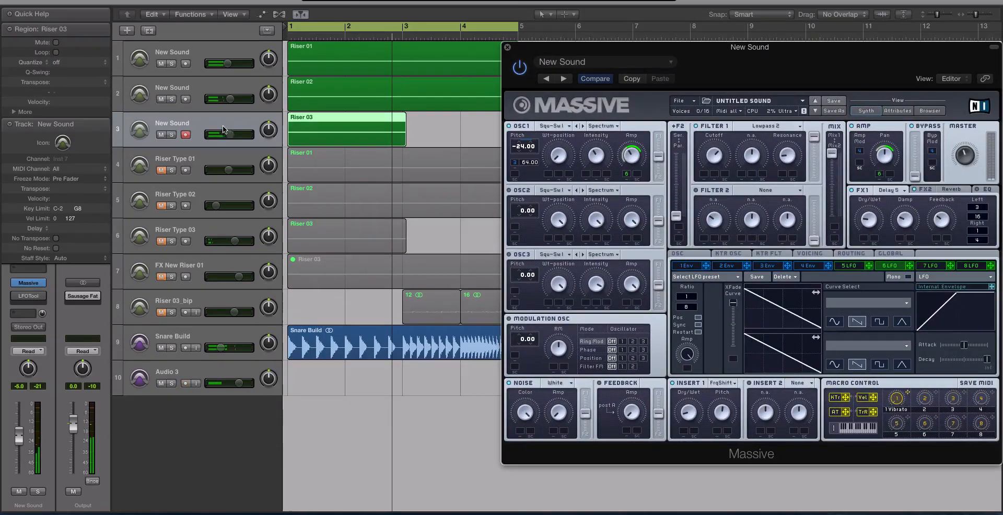
{"action": "left_click_drag", "start_coordinate": [230, 134], "coordinate": [227, 134]}
{"action": "left_click_drag", "start_coordinate": [576, 95], "coordinate": [490, 90]}
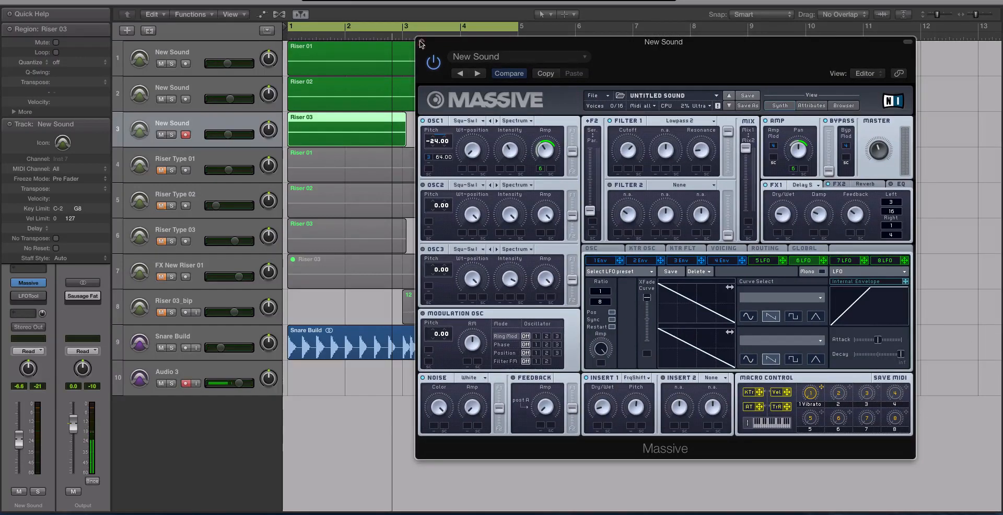
Listen to the third New Sound riser in solo, close its Massive window and turn solo off
{"action": "left_click_drag", "start_coordinate": [422, 43], "coordinate": [494, 50]}
{"action": "key", "text": "ctrl+s"}
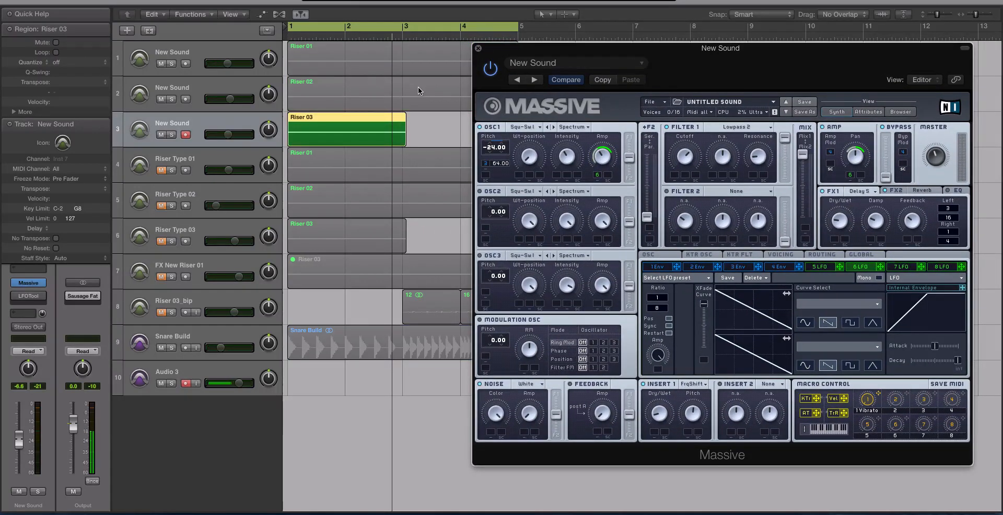
{"action": "key", "text": "space"}
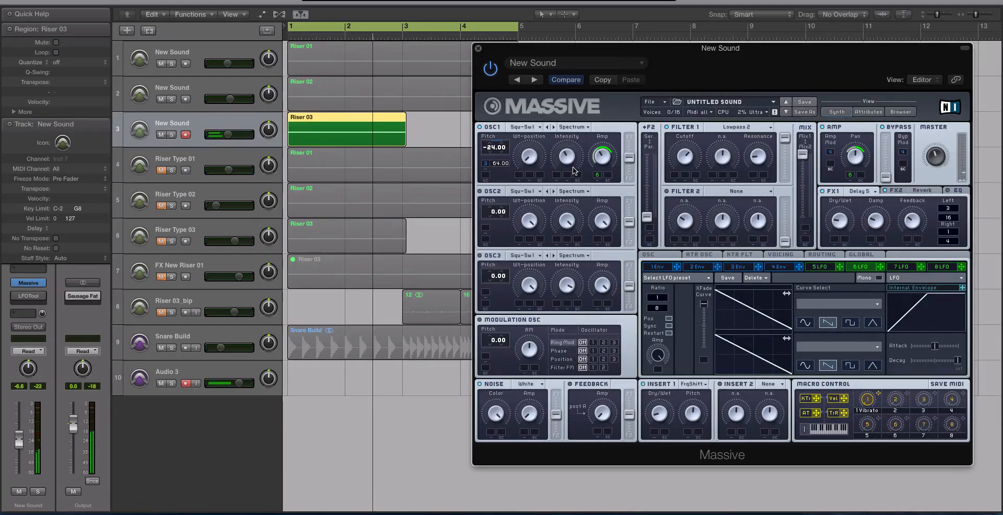
{"action": "left_click", "coordinate": [477, 48]}
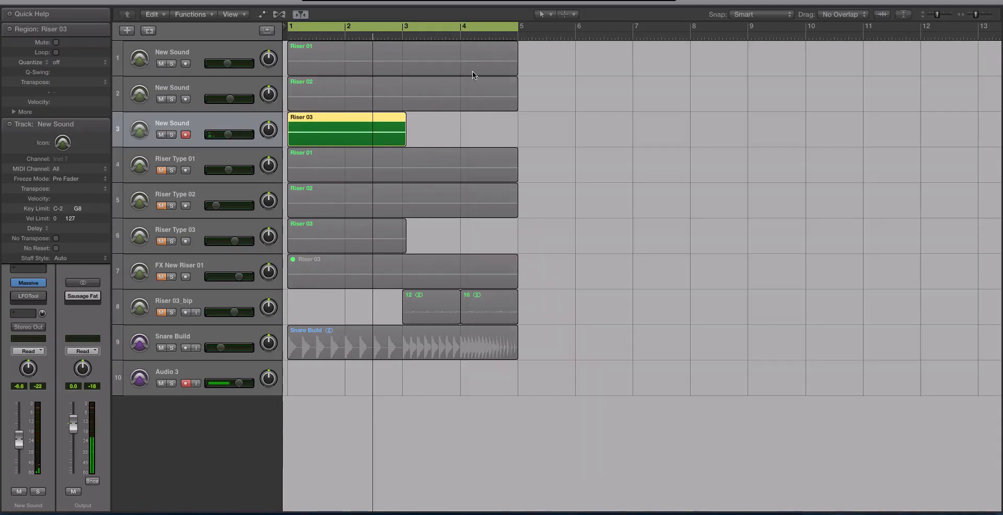
{"action": "key", "text": "ctrl+s"}
Delete the Riser 03 region and its New Sound track, and select the first New Sound track
{"action": "left_click", "coordinate": [428, 125]}
{"action": "left_click", "coordinate": [372, 125]}
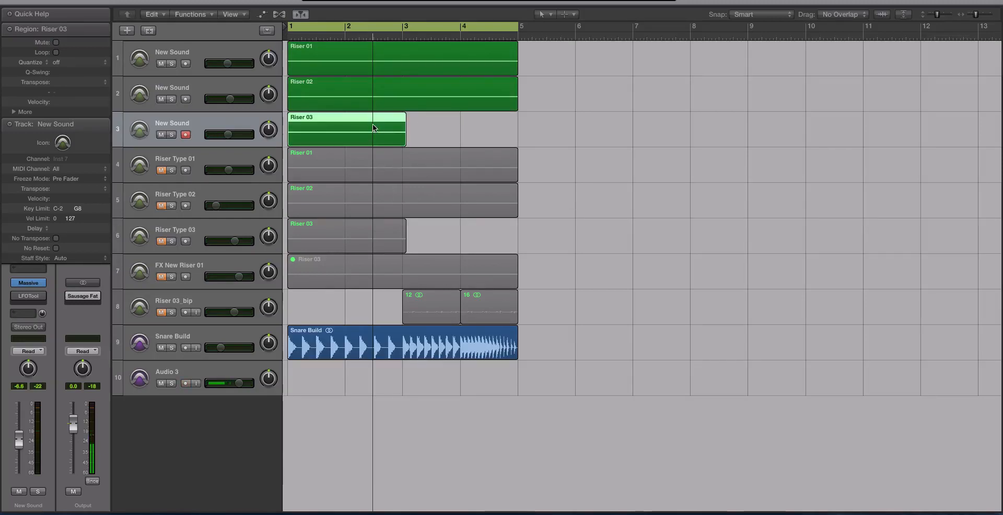
{"action": "key", "text": "Delete"}
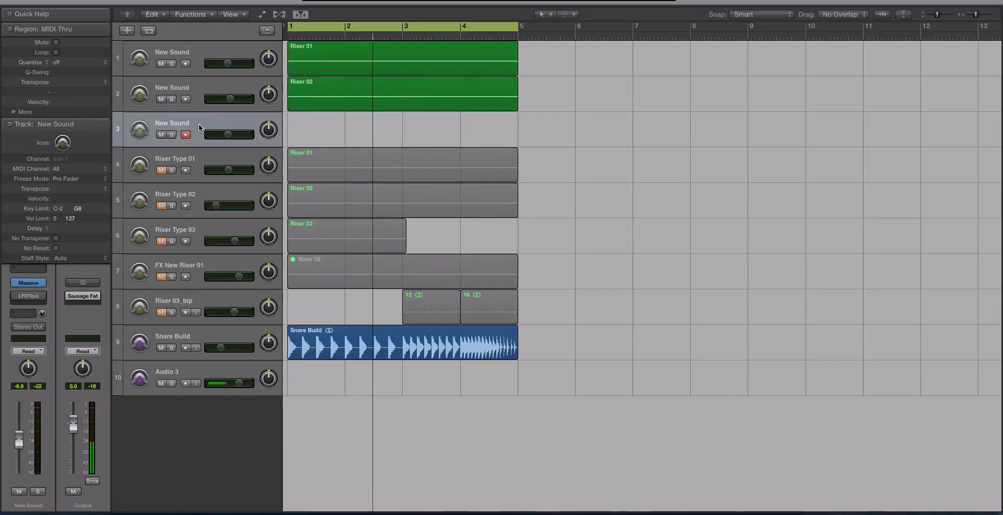
{"action": "key", "text": "ctrl+Delete"}
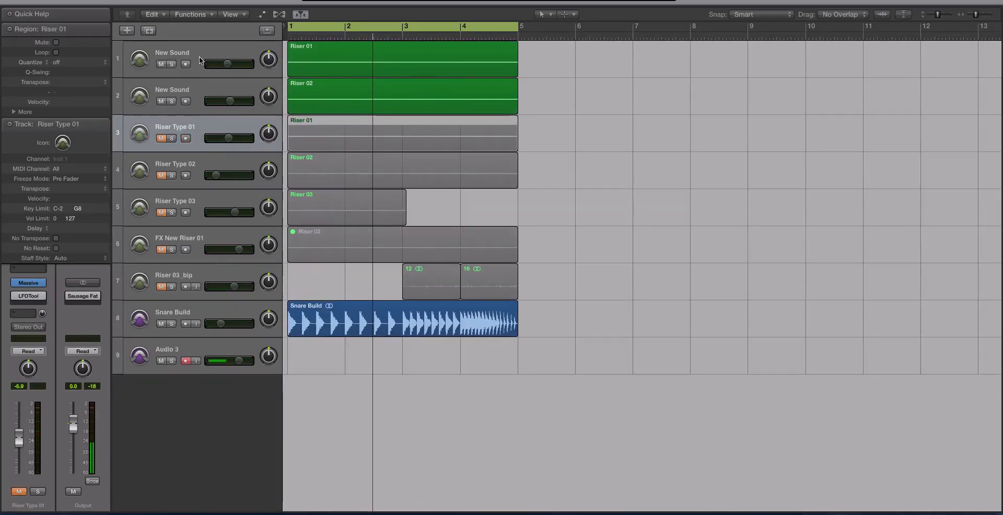
{"action": "left_click", "coordinate": [200, 60]}
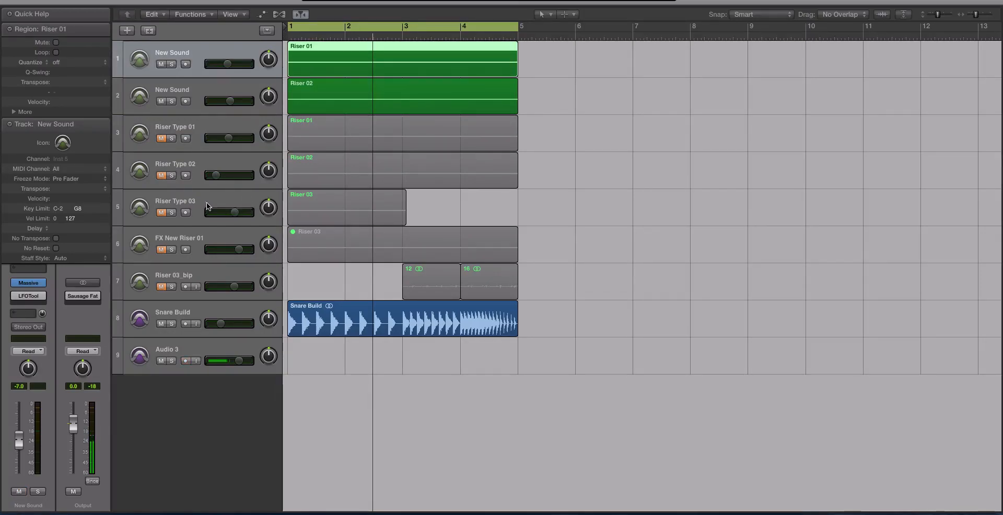
Unmute the FX New Riser 01 track and its Riser 03 region, and play them with the New Sound risers and snare build
{"action": "left_click", "coordinate": [161, 176]}
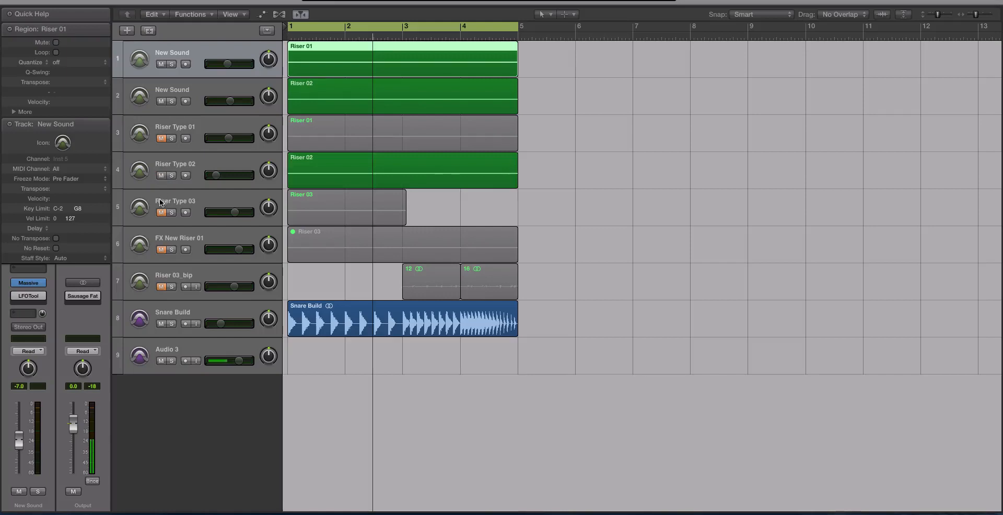
{"action": "left_click", "coordinate": [161, 176]}
{"action": "left_click", "coordinate": [165, 248]}
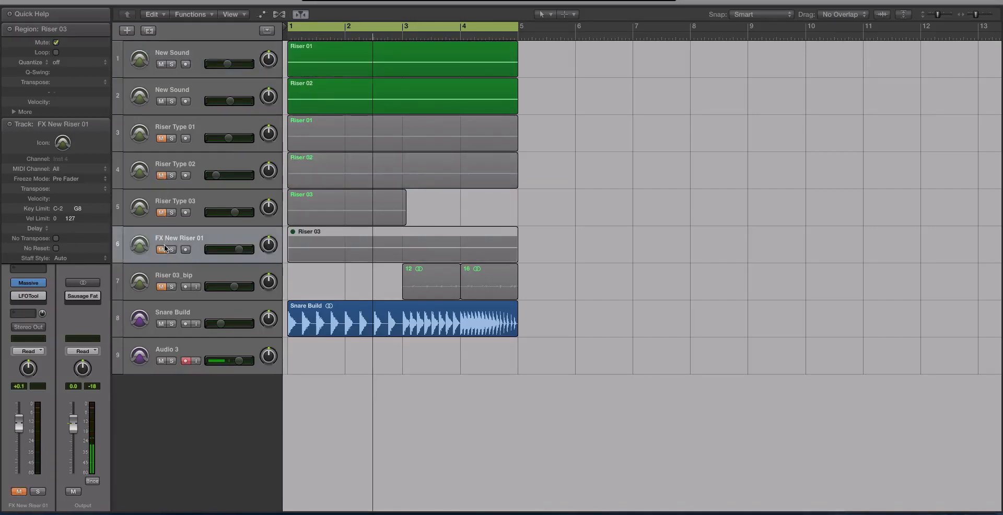
{"action": "left_click", "coordinate": [163, 249]}
{"action": "key", "text": "ctrl+m"}
{"action": "key", "text": "space"}
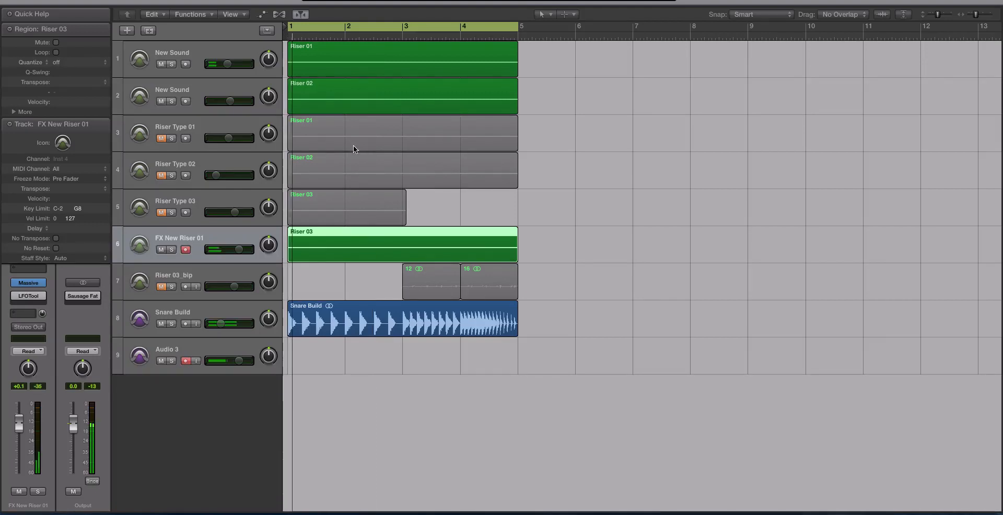
{"action": "key", "text": "space"}
Unmute the Riser Type 03 track, solo its region and inspect the LFO ratio in its Massive patch
{"action": "left_click", "coordinate": [189, 204]}
{"action": "left_click", "coordinate": [162, 213]}
{"action": "left_click", "coordinate": [172, 213]}
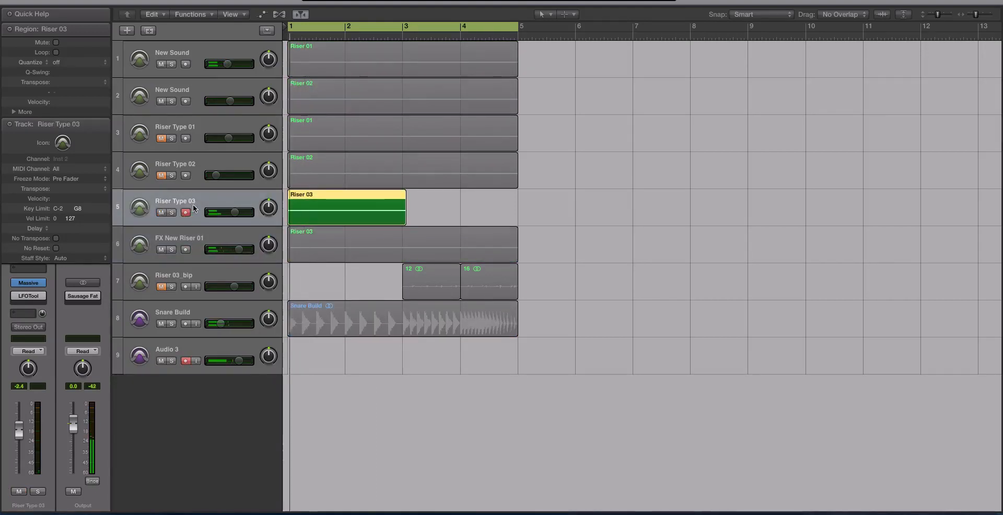
{"action": "left_click", "coordinate": [29, 282]}
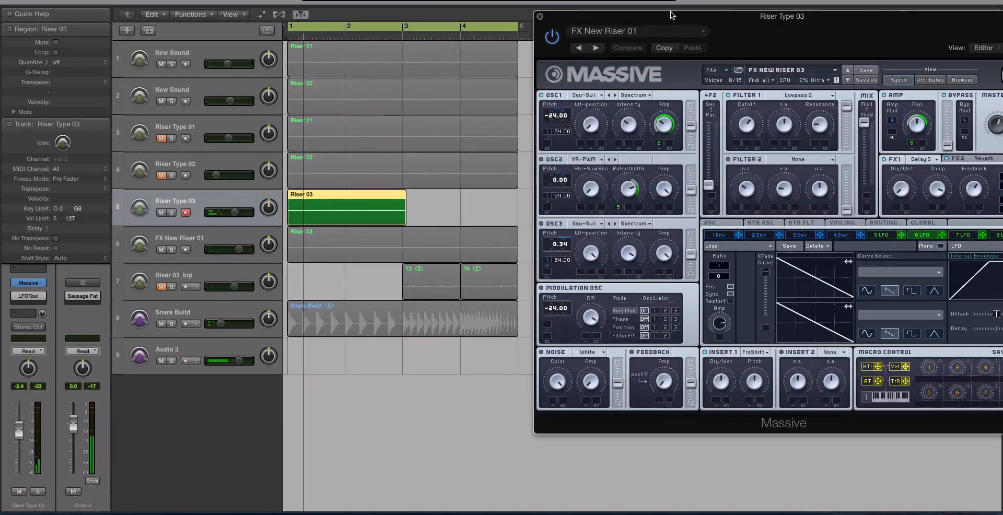
{"action": "left_click_drag", "start_coordinate": [672, 16], "coordinate": [531, 26]}
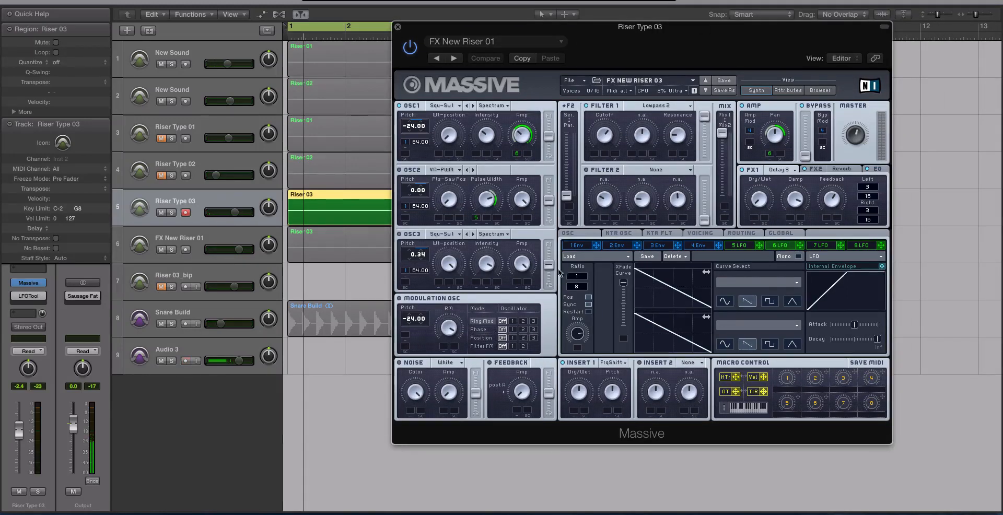
{"action": "left_click", "coordinate": [398, 27]}
Select the FX New Riser 01 region and inspect the LFO ratio in that track's Massive patch
{"action": "left_click", "coordinate": [434, 303]}
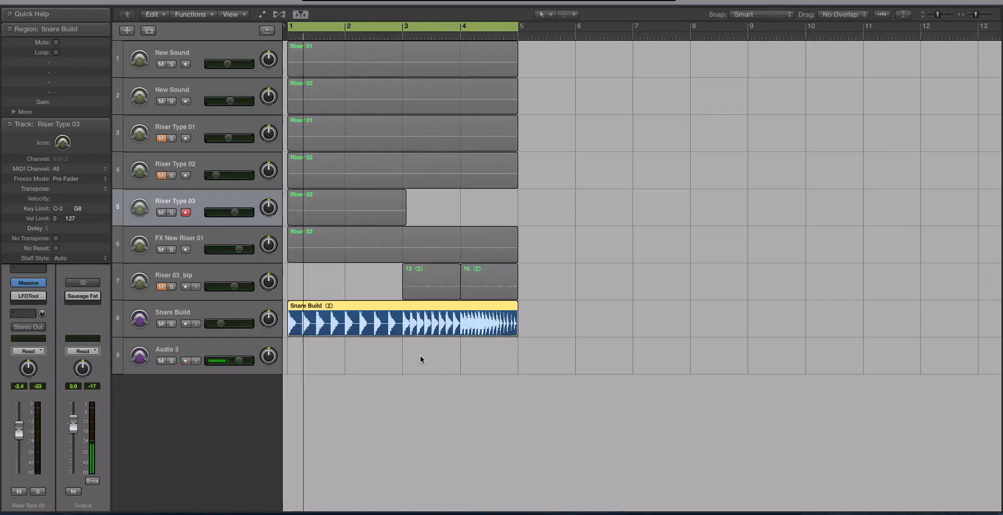
{"action": "left_click_drag", "start_coordinate": [353, 354], "coordinate": [314, 318]}
{"action": "left_click_drag", "start_coordinate": [433, 368], "coordinate": [412, 312]}
{"action": "left_click", "coordinate": [427, 252]}
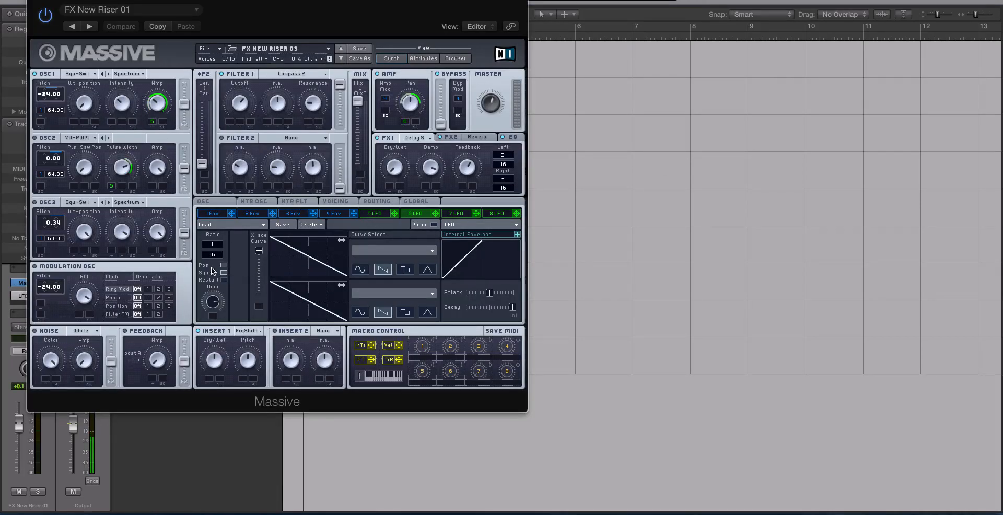
{"action": "left_click", "coordinate": [30, 2]}
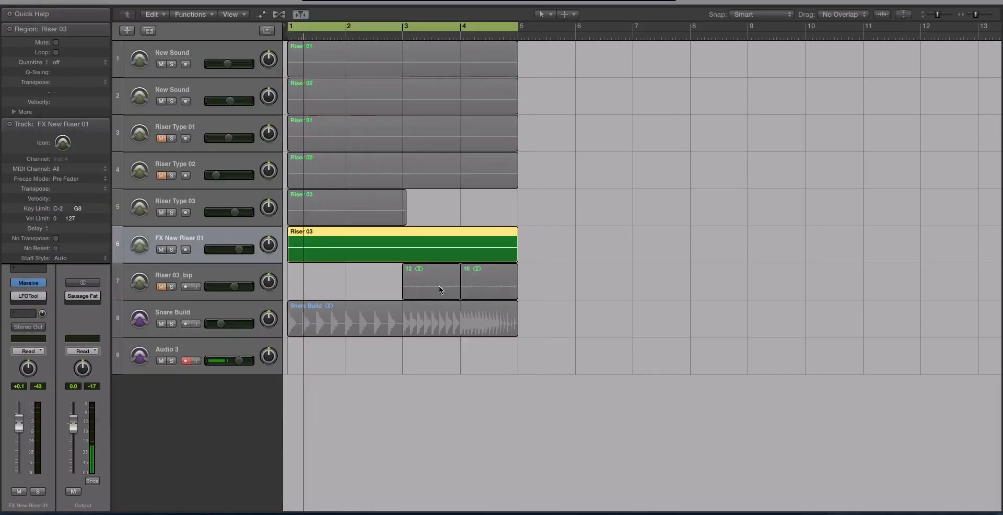
Listen to the soloed FX New Riser 01 region and bounce it in place to a new track, muting the source
{"action": "key", "text": "space"}
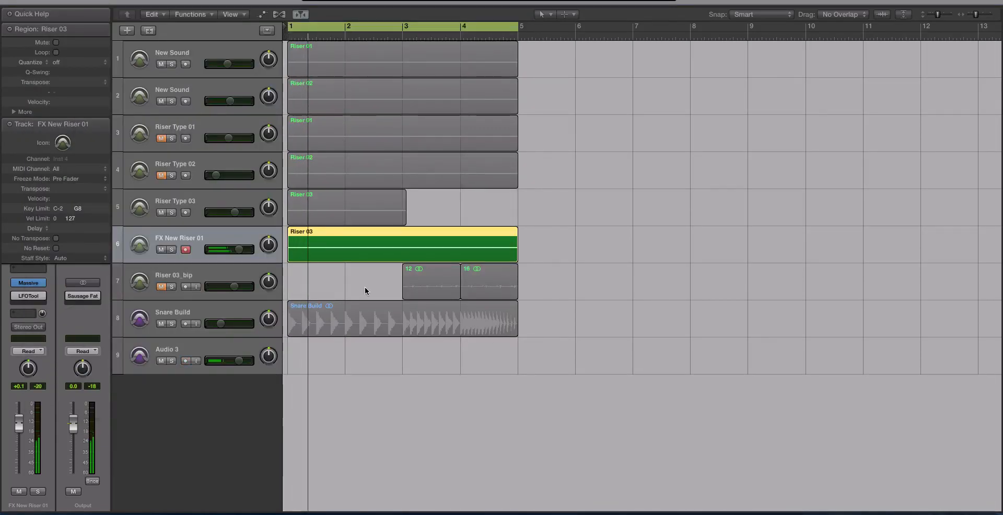
{"action": "key", "text": "space"}
{"action": "left_click", "coordinate": [380, 272]}
{"action": "left_click", "coordinate": [407, 245]}
{"action": "key", "text": "super+Down"}
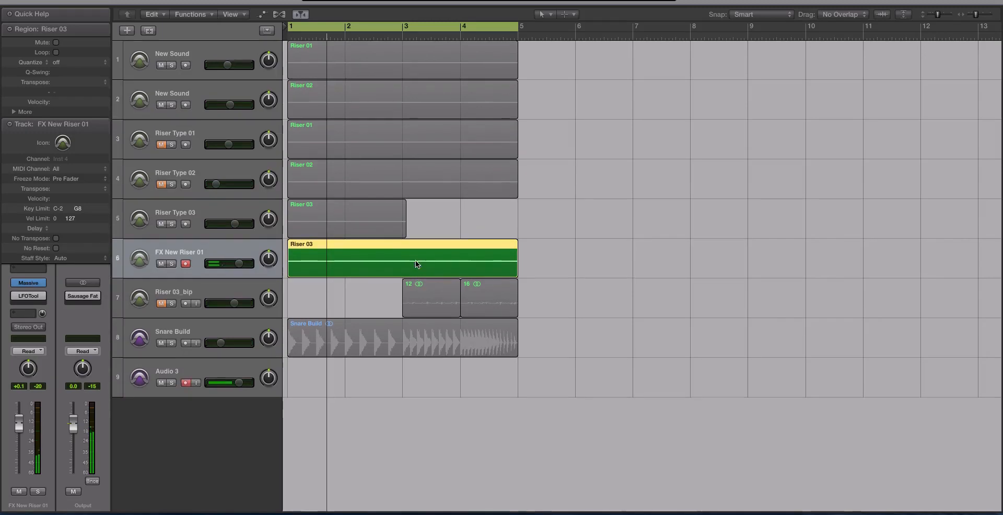
{"action": "key", "text": "ctrl+b"}
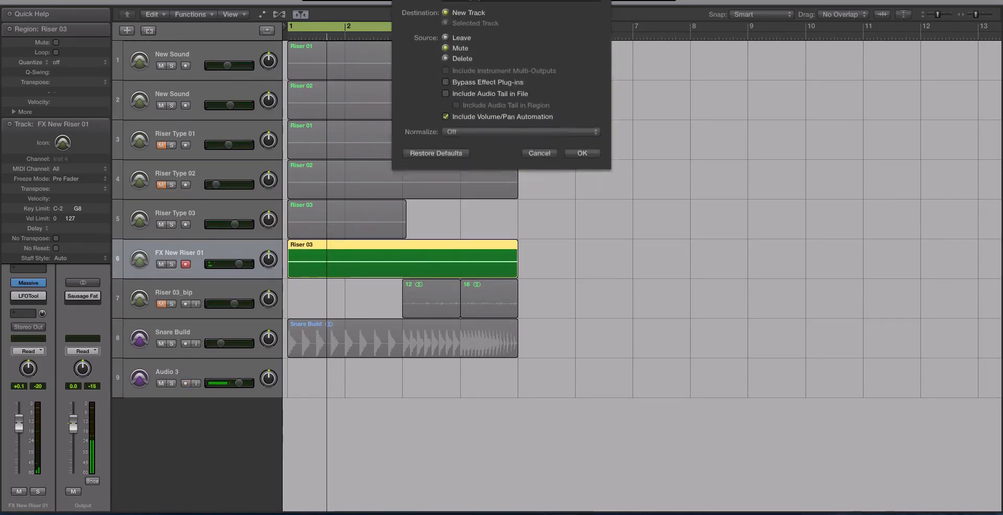
{"action": "key", "text": "Return"}
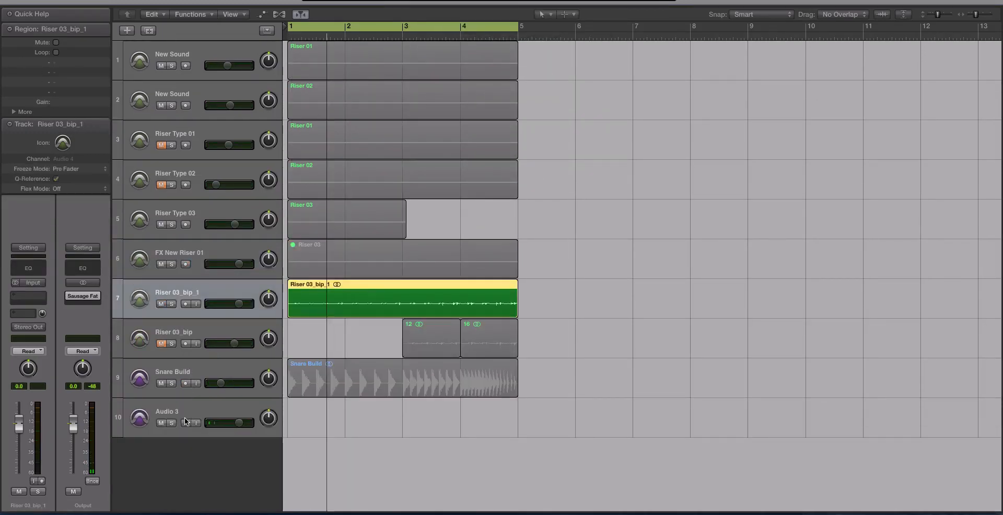
Trim the bounced riser to span bar 3 to bar 4 and delete the region named 12 from the Riser 03_bip track
{"action": "left_click", "coordinate": [185, 422]}
{"action": "left_click", "coordinate": [368, 340]}
{"action": "left_click_drag", "start_coordinate": [292, 313], "coordinate": [406, 312]}
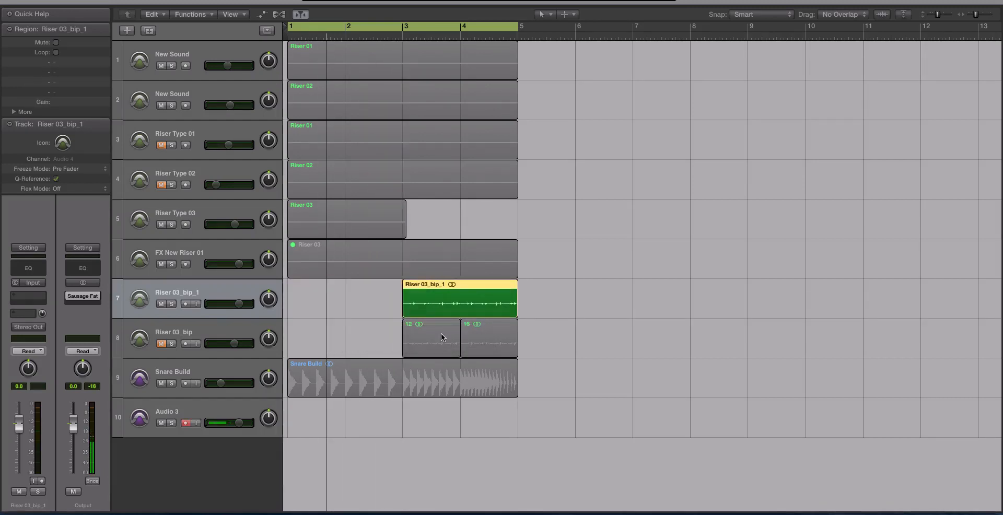
{"action": "left_click", "coordinate": [441, 336]}
{"action": "key", "text": "Delete"}
{"action": "left_click", "coordinate": [512, 311]}
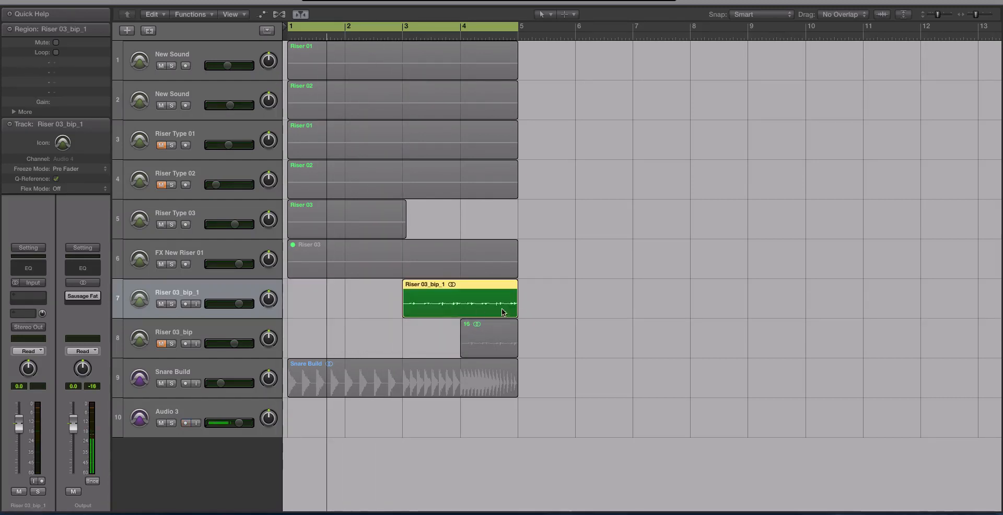
{"action": "left_click_drag", "start_coordinate": [519, 312], "coordinate": [463, 317]}
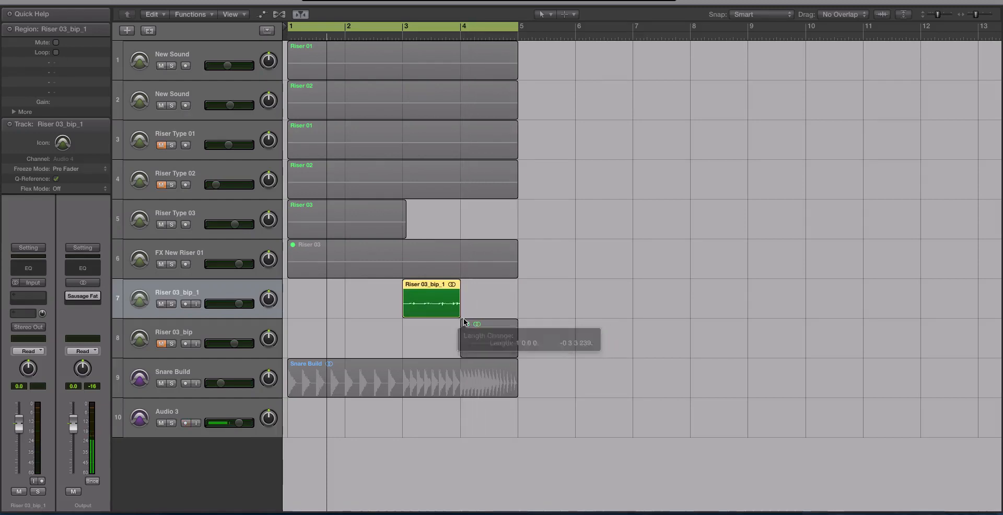
Move the Riser 03_bip_1 track directly below Riser Type 03 and play both tracks' regions together in solo
{"action": "left_click_drag", "start_coordinate": [227, 297], "coordinate": [227, 257]}
{"action": "left_click", "coordinate": [318, 226]}
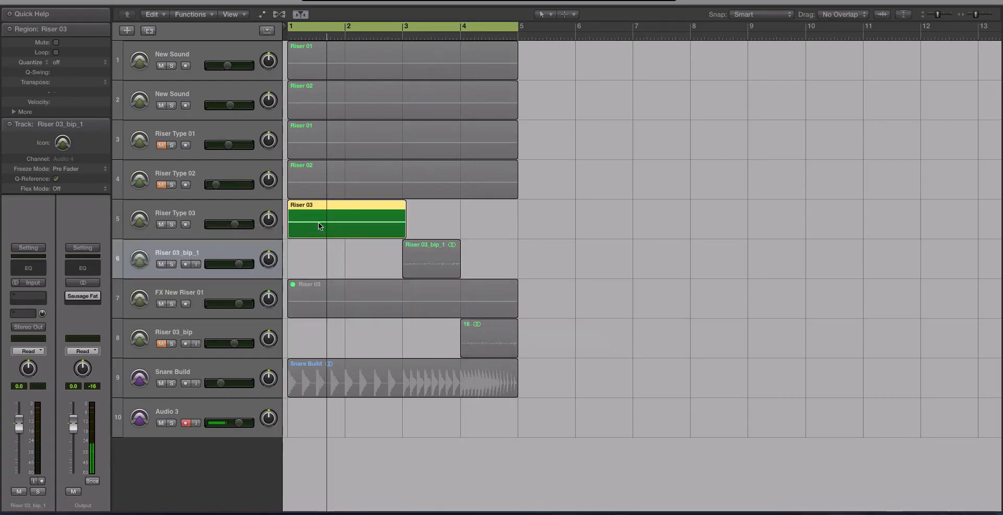
{"action": "left_click", "coordinate": [428, 260], "text": "shift"}
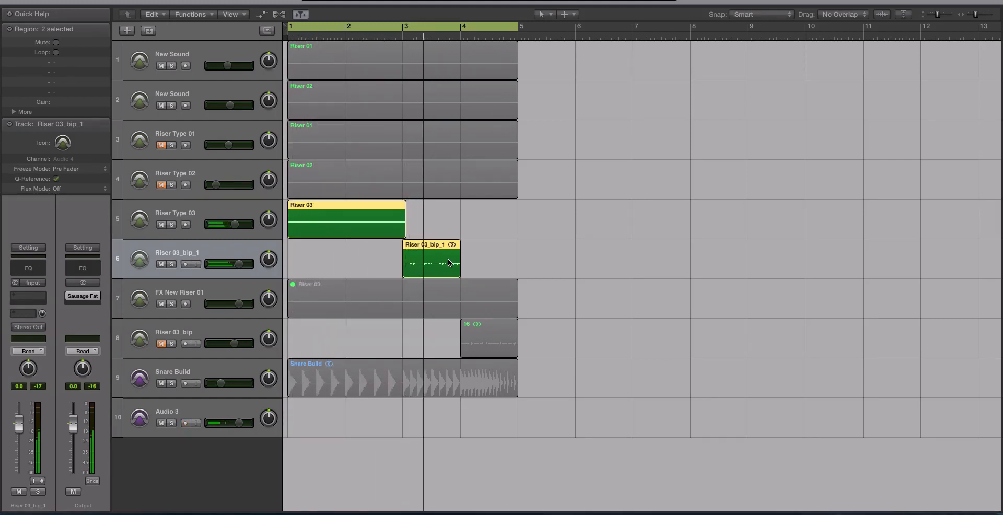
Unmute the Riser 03_bip track, move it below Riser 03_bip_1 and play the three consecutive riser regions in solo
{"action": "left_click", "coordinate": [485, 328]}
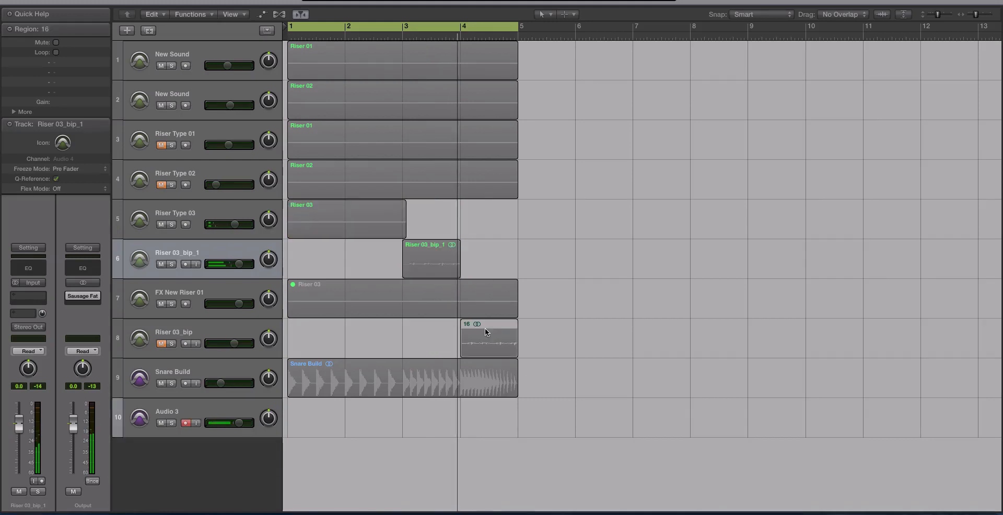
{"action": "left_click", "coordinate": [161, 344]}
{"action": "key", "text": "Return"}
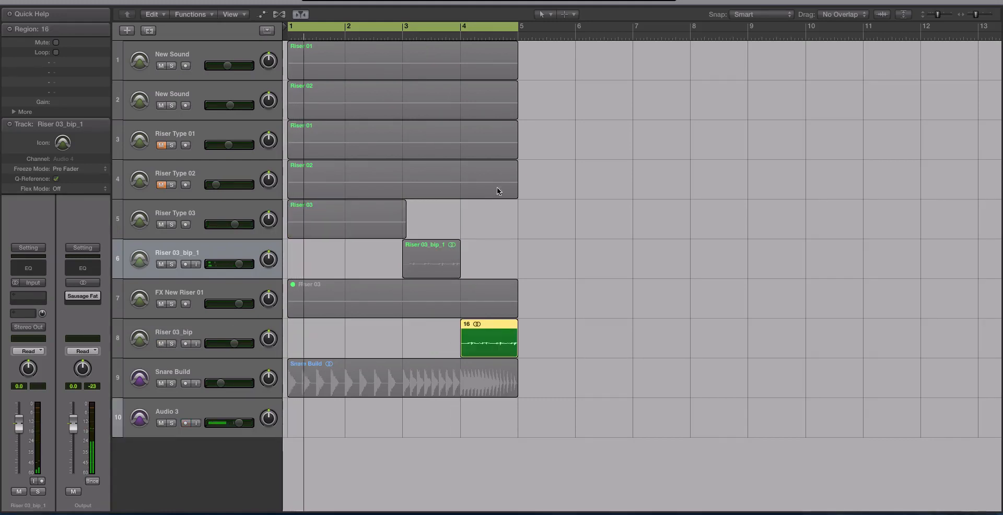
{"action": "left_click_drag", "start_coordinate": [218, 332], "coordinate": [225, 294]}
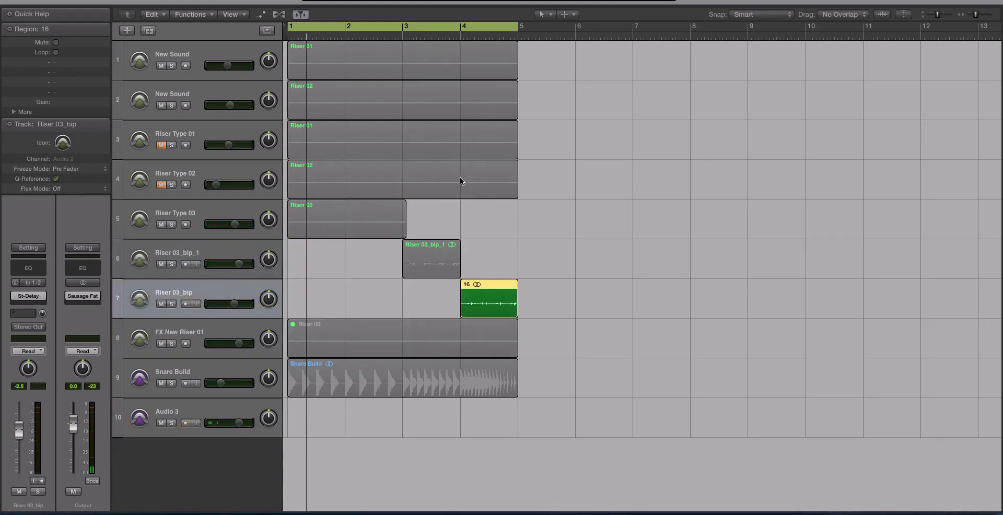
{"action": "left_click", "coordinate": [400, 225], "text": "shift"}
{"action": "left_click", "coordinate": [425, 250], "text": "shift"}
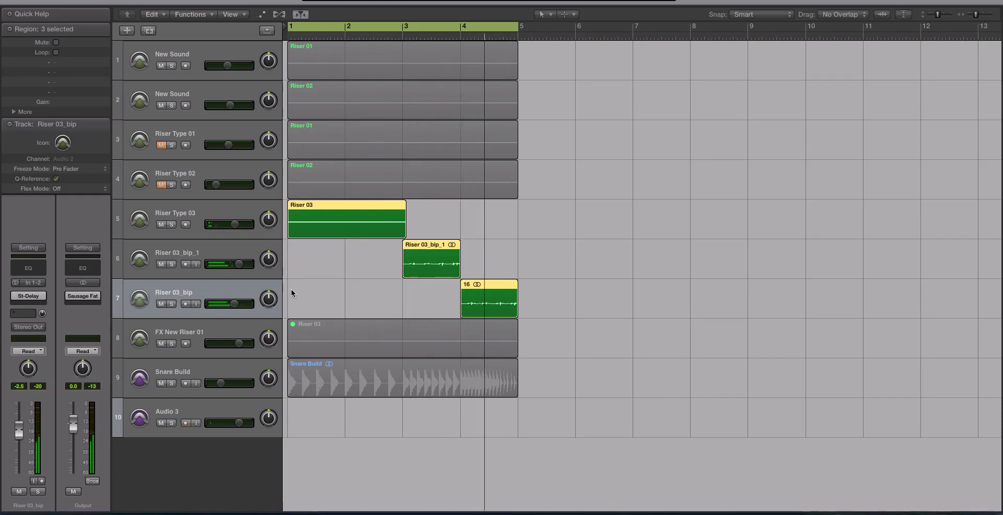
Delete the region named 16 from the Riser 03_bip track
{"action": "left_click", "coordinate": [489, 278]}
{"action": "scroll", "coordinate": [491, 286], "scroll_direction": "right", "scroll_amount": 10}
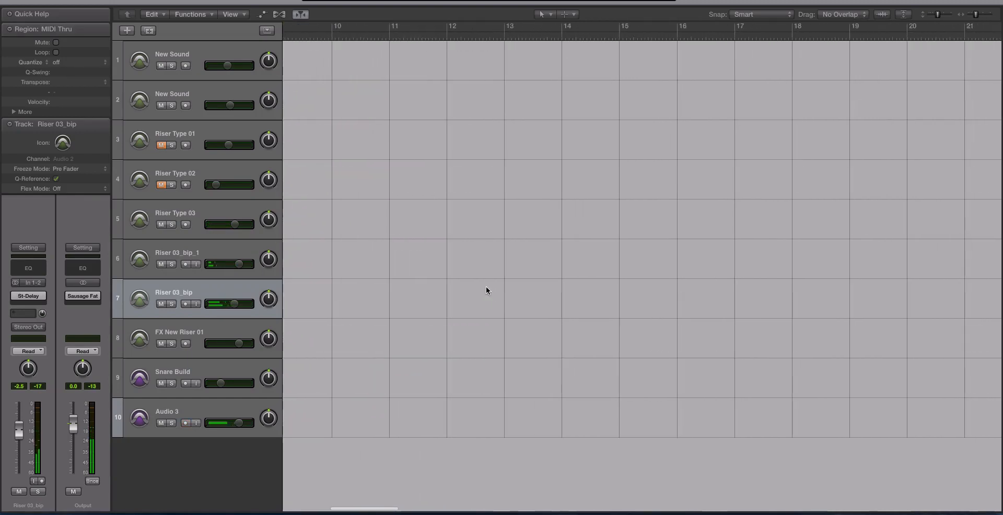
{"action": "scroll", "coordinate": [486, 288], "scroll_direction": "left", "scroll_amount": 10}
{"action": "left_click", "coordinate": [424, 257]}
Unmute the Riser 03 region on FX New Riser 01, rewind to the start and play that region in solo
{"action": "left_click", "coordinate": [233, 326]}
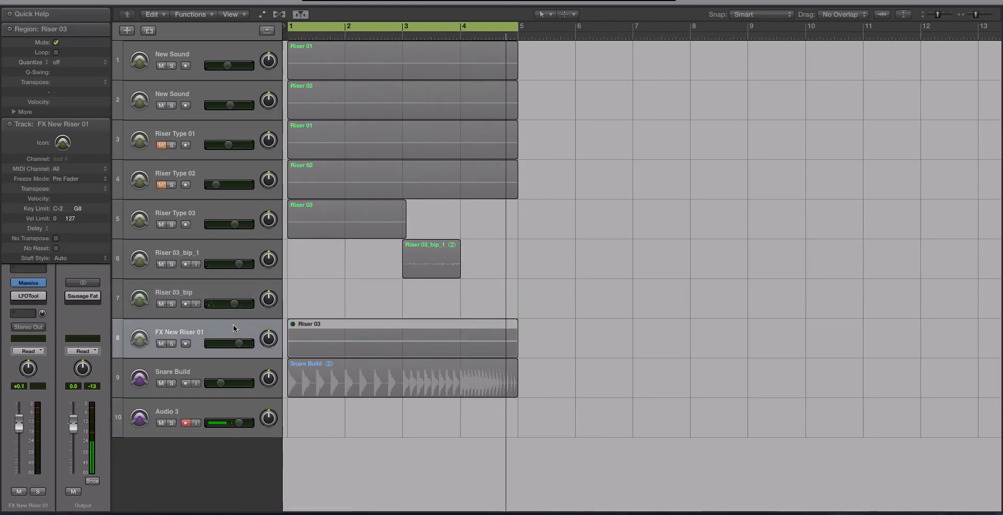
{"action": "key", "text": "ctrl+m"}
{"action": "key", "text": "comma"}
{"action": "key", "text": "comma"}
{"action": "key", "text": "comma"}
{"action": "key", "text": "comma"}
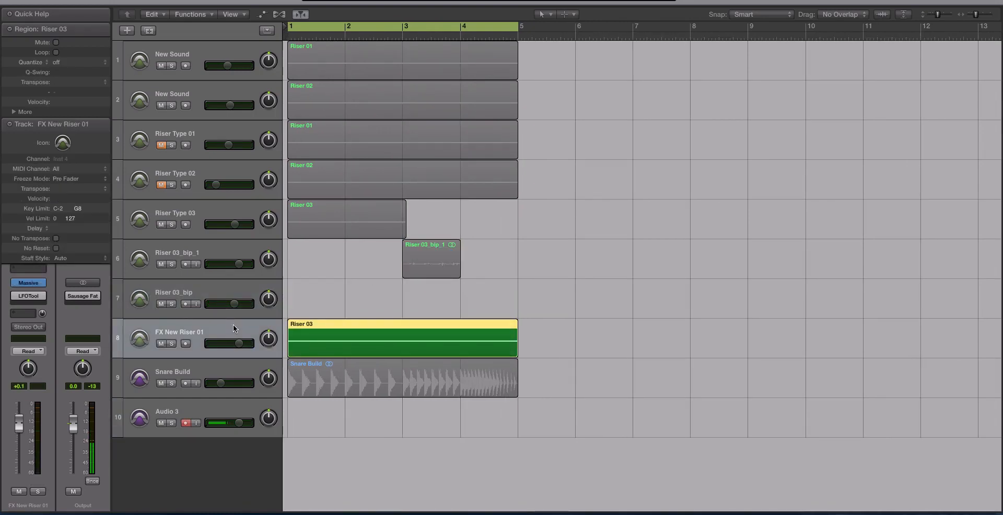
{"action": "key", "text": "ctrl+s"}
{"action": "key", "text": "space"}
{"action": "key", "text": "ctrl+s"}
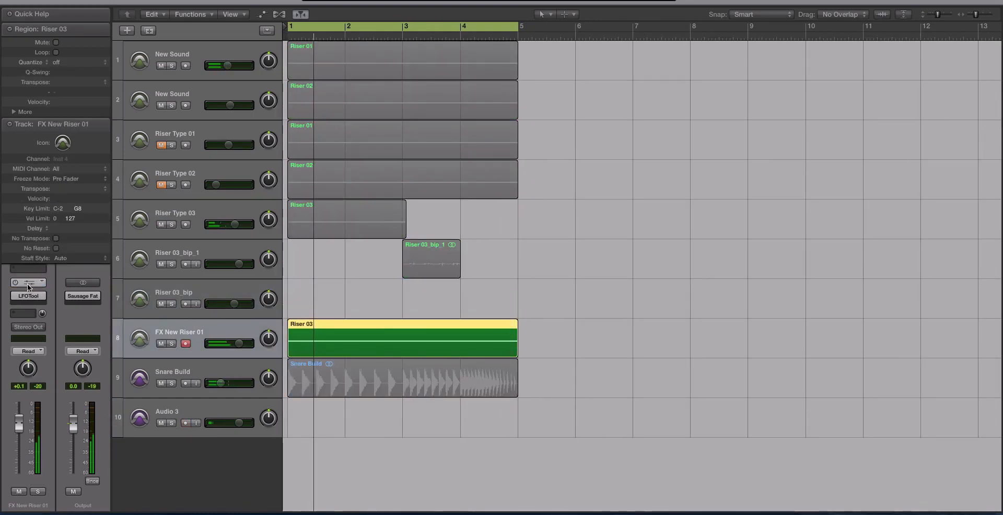
Adjust the LFO ratio in the Massive instance on FX New Riser 01 and bounce its Riser 03 region in place
{"action": "left_click", "coordinate": [27, 283]}
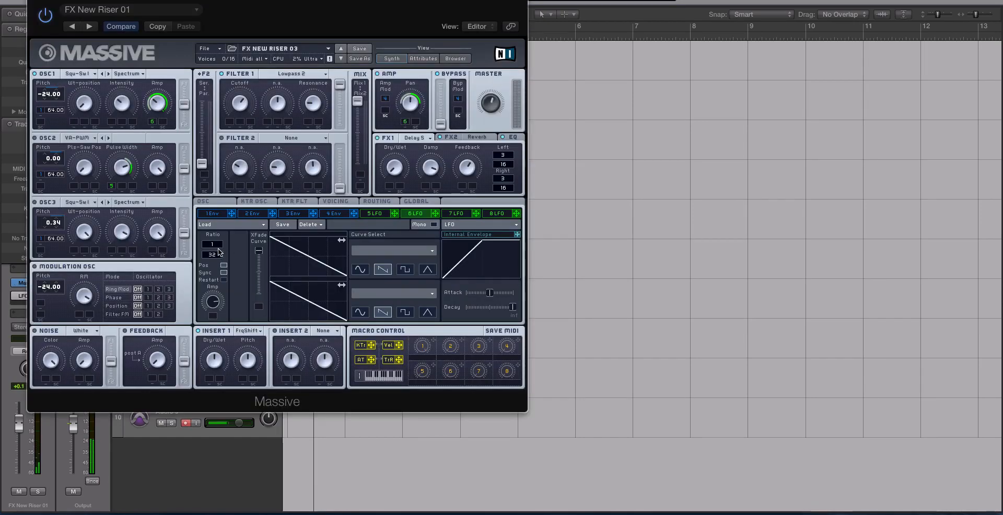
{"action": "left_click_drag", "start_coordinate": [218, 252], "coordinate": [222, 256]}
{"action": "left_click", "coordinate": [35, 2]}
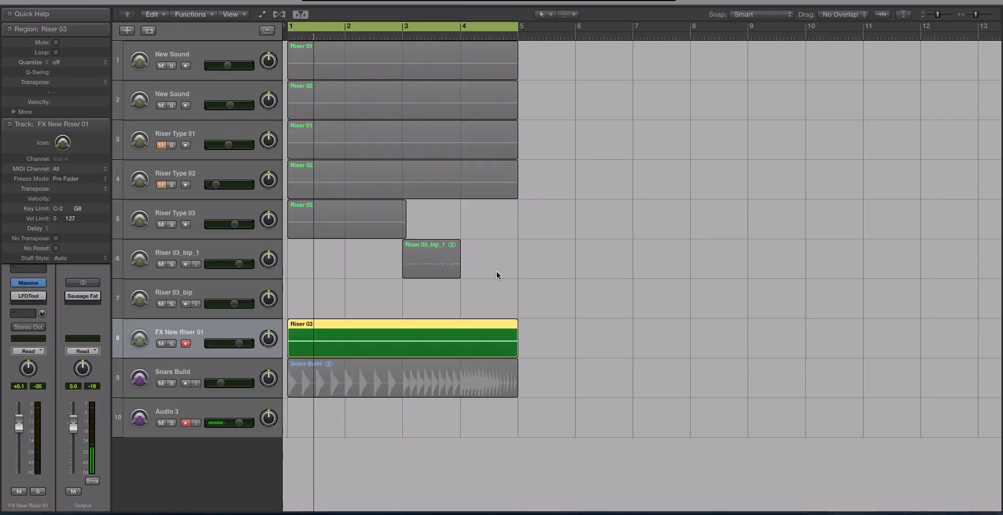
{"action": "key", "text": "ctrl+b"}
{"action": "key", "text": "Return"}
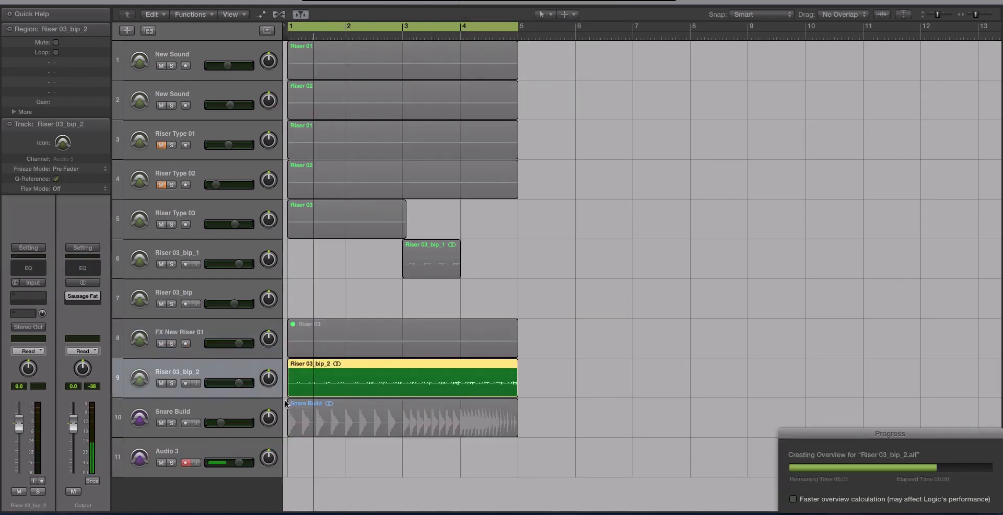
Trim the new bounced riser region to start at bar 4 and move its track directly below Riser 03_bip_1
{"action": "left_click_drag", "start_coordinate": [290, 388], "coordinate": [461, 388]}
{"action": "left_click_drag", "start_coordinate": [252, 371], "coordinate": [251, 298]}
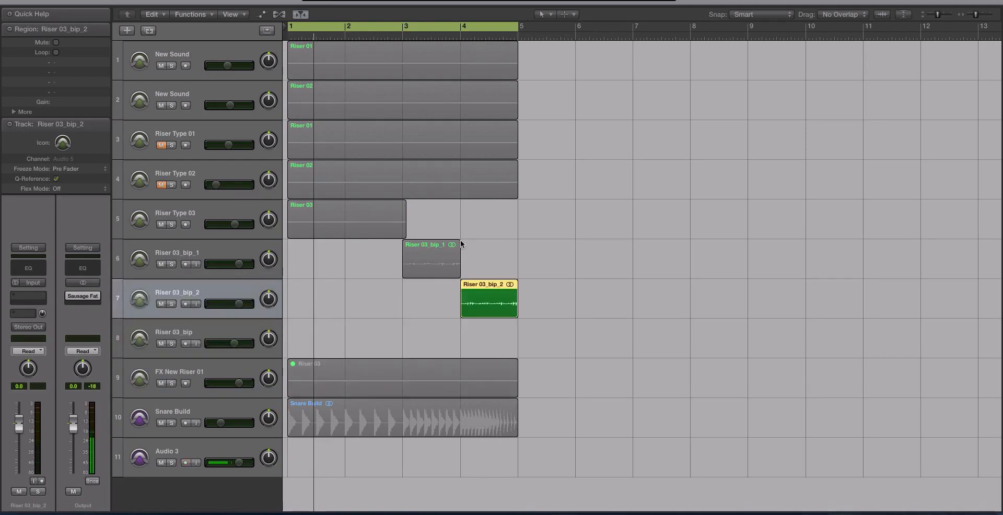
Play the Riser 03, Riser 03_bip_1 and Riser 03_bip_2 regions together in solo from the start, and release solo
{"action": "left_click_drag", "start_coordinate": [493, 308], "coordinate": [340, 231]}
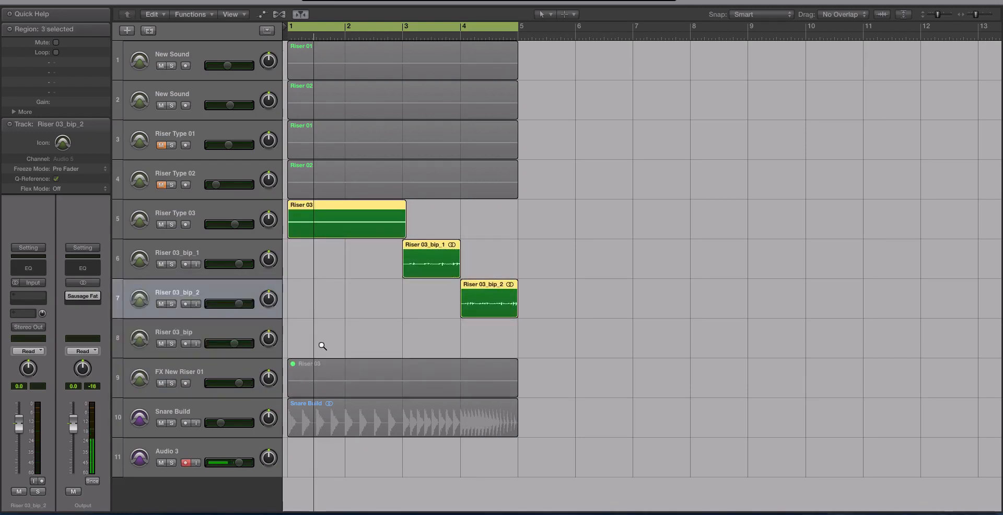
{"action": "key", "text": "super+Left"}
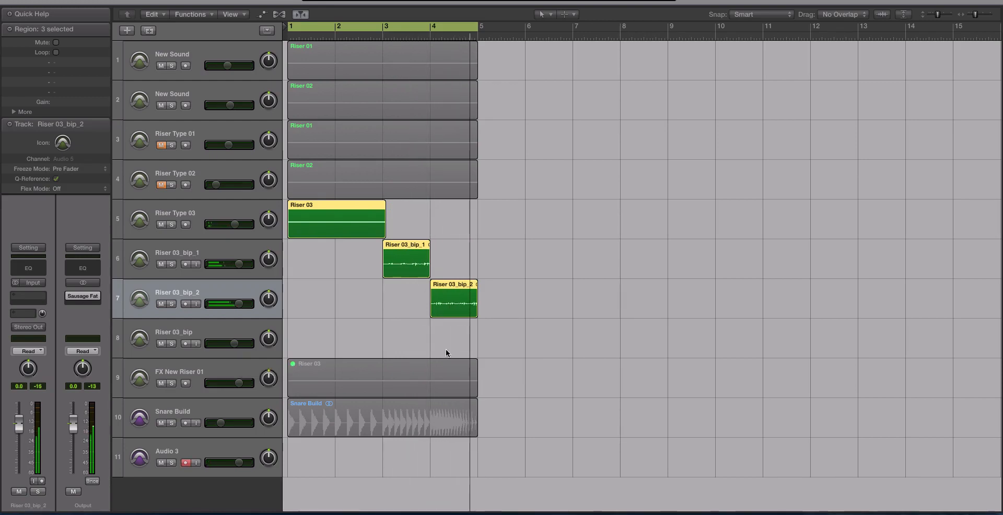
{"action": "key", "text": "space"}
{"action": "key", "text": "ctrl+alt+s"}
Delete the empty Riser 03_bip track
{"action": "scroll", "coordinate": [360, 226], "scroll_direction": "down", "scroll_amount": 5}
{"action": "scroll", "coordinate": [350, 225], "scroll_direction": "up", "scroll_amount": 1}
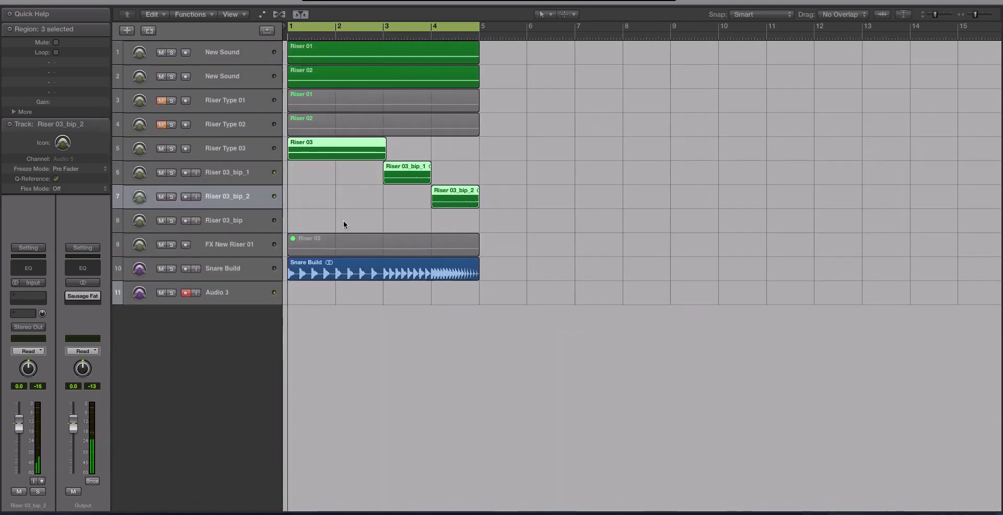
{"action": "scroll", "coordinate": [343, 221], "scroll_direction": "up", "scroll_amount": 2}
{"action": "left_click", "coordinate": [230, 231]}
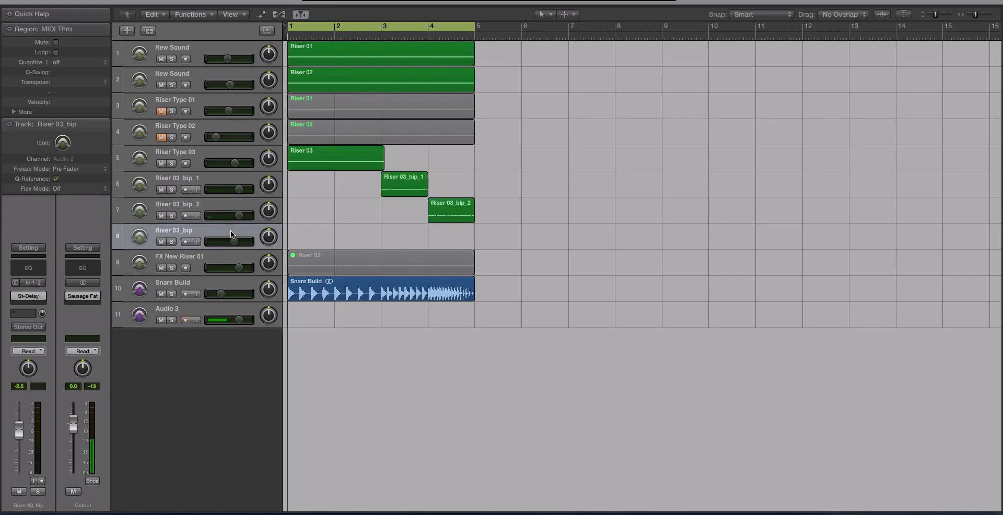
{"action": "key", "text": "super+BackSpace"}
Play the full riser build with the snare and check the Riser Type 03, Riser 03_bip_1 and Riser 03_bip_2 tracks
{"action": "key", "text": "space"}
{"action": "left_click", "coordinate": [246, 153]}
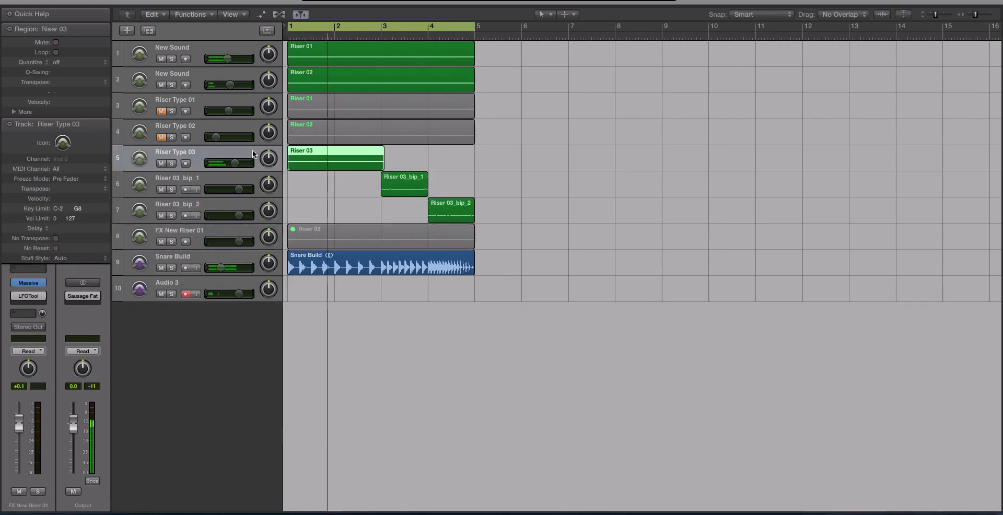
{"action": "left_click", "coordinate": [245, 181]}
{"action": "left_click", "coordinate": [243, 190]}
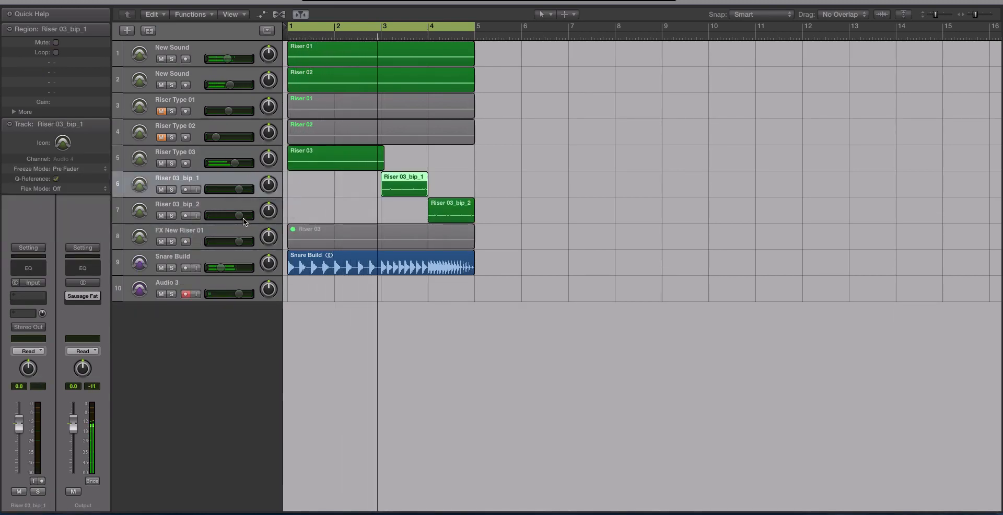
{"action": "left_click", "coordinate": [242, 216]}
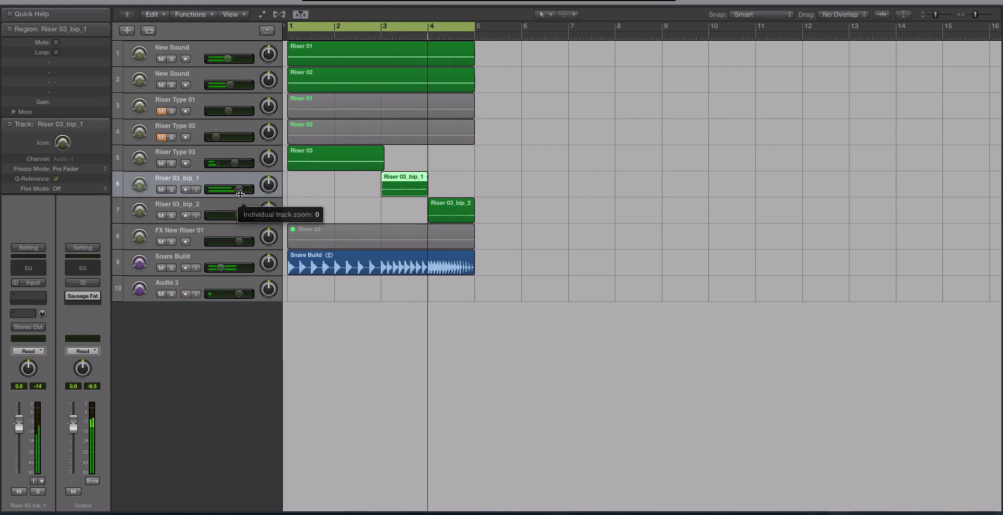
Place the playhead at bar 4 and turn off the cycle range
{"action": "left_click_drag", "start_coordinate": [241, 215], "coordinate": [241, 214]}
{"action": "key", "text": "space"}
{"action": "left_click", "coordinate": [428, 32]}
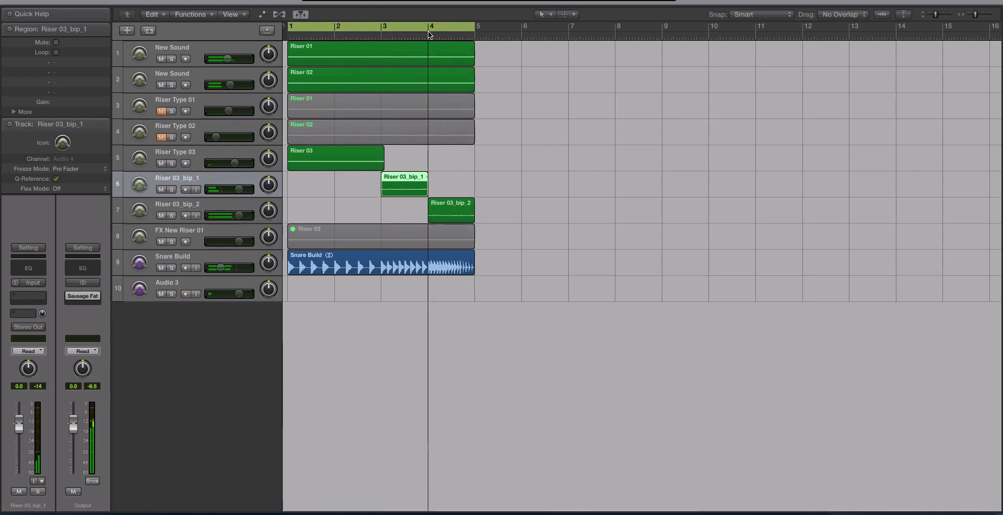
{"action": "left_click", "coordinate": [428, 26]}
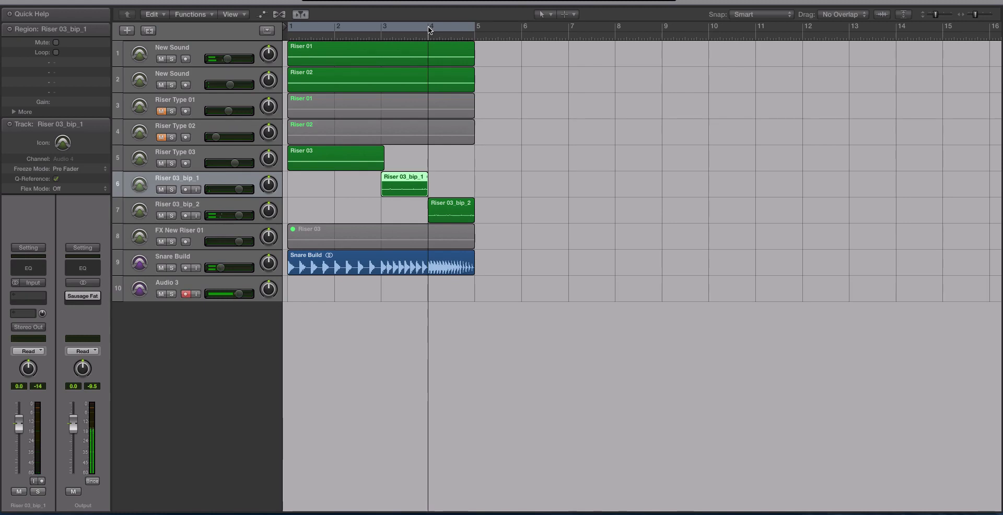